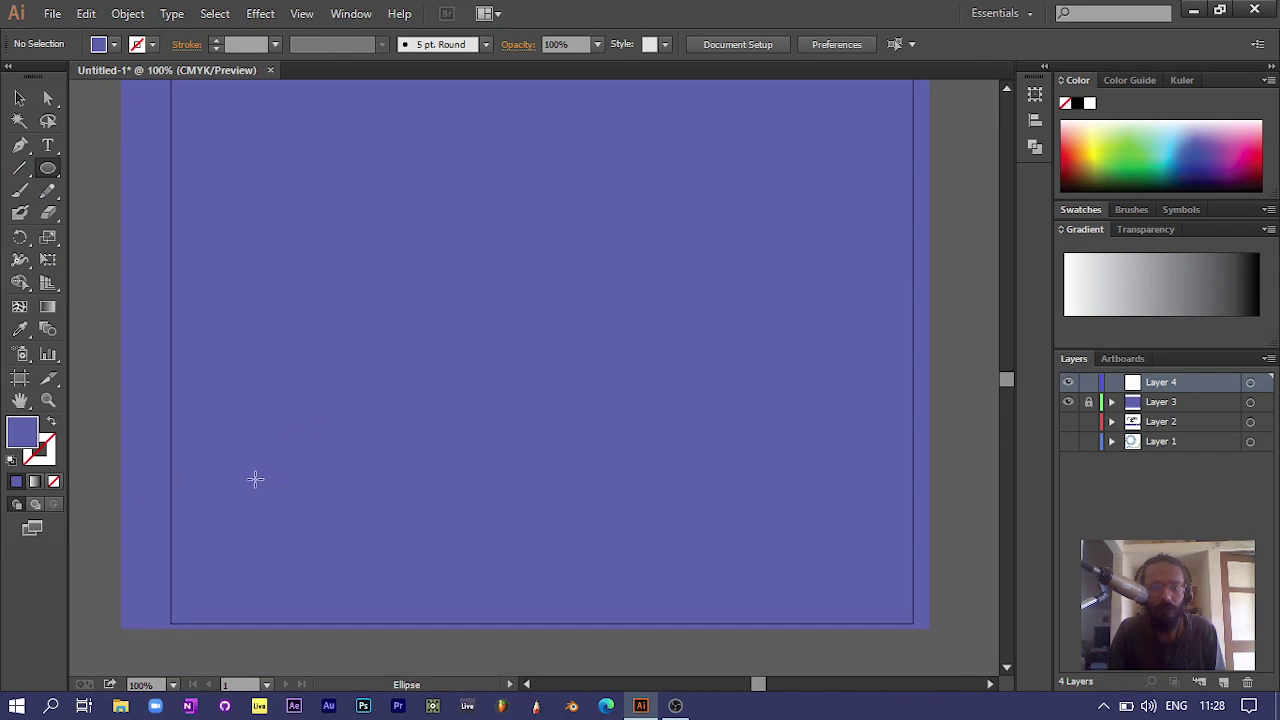
Draw a small circle near the artboard's lower-left corner and fill it with a medium-dark purple
left_click_drag(231, 498, 298, 558)
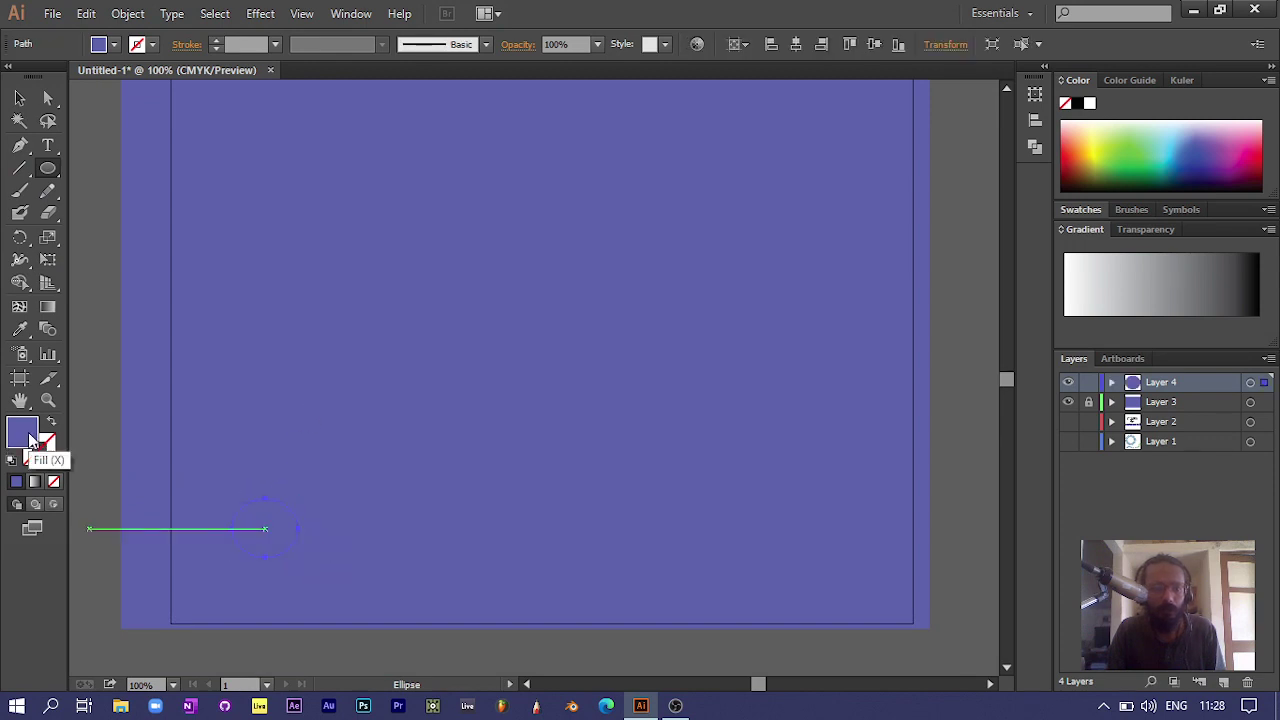
double_click(30, 434)
left_click(768, 270)
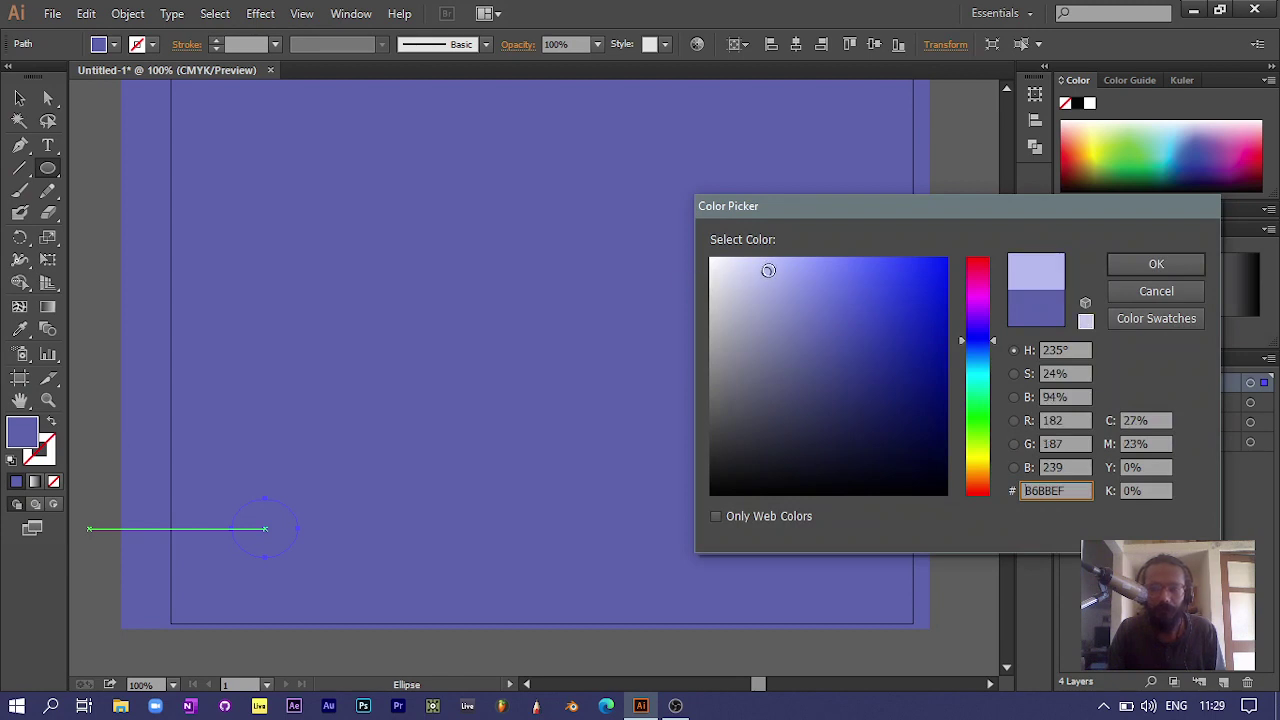
left_click(735, 271)
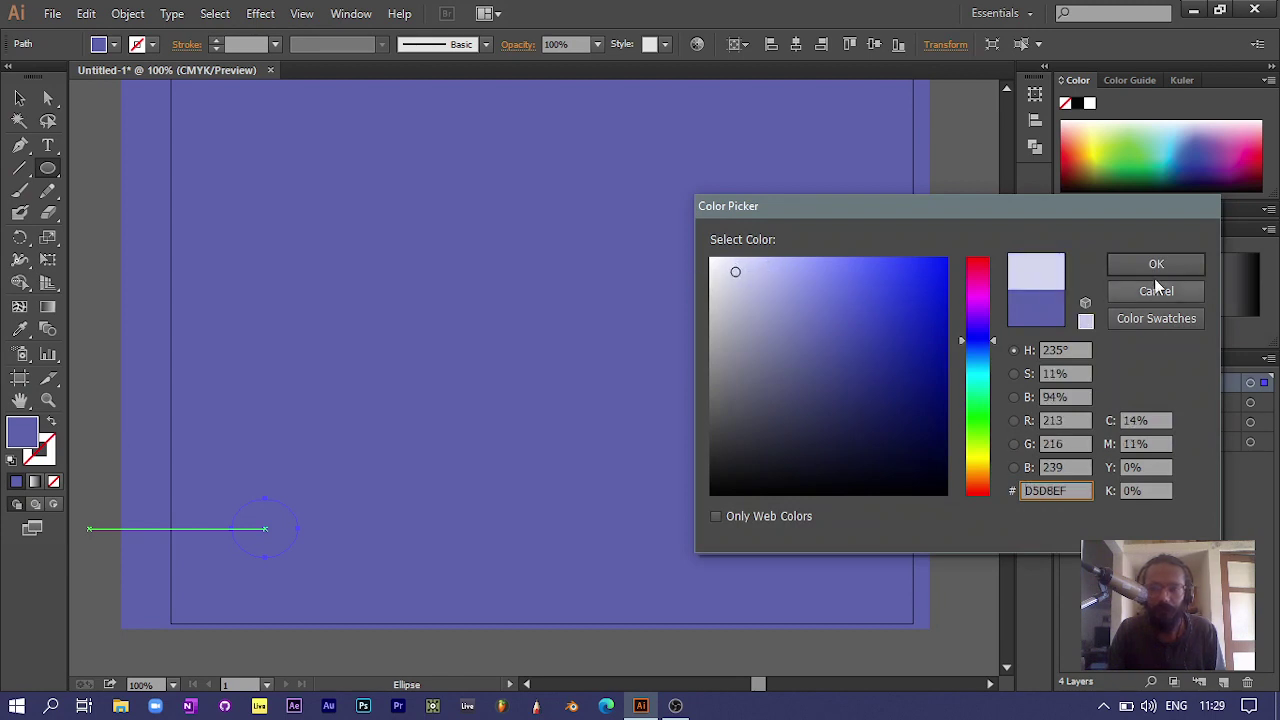
left_click(984, 426)
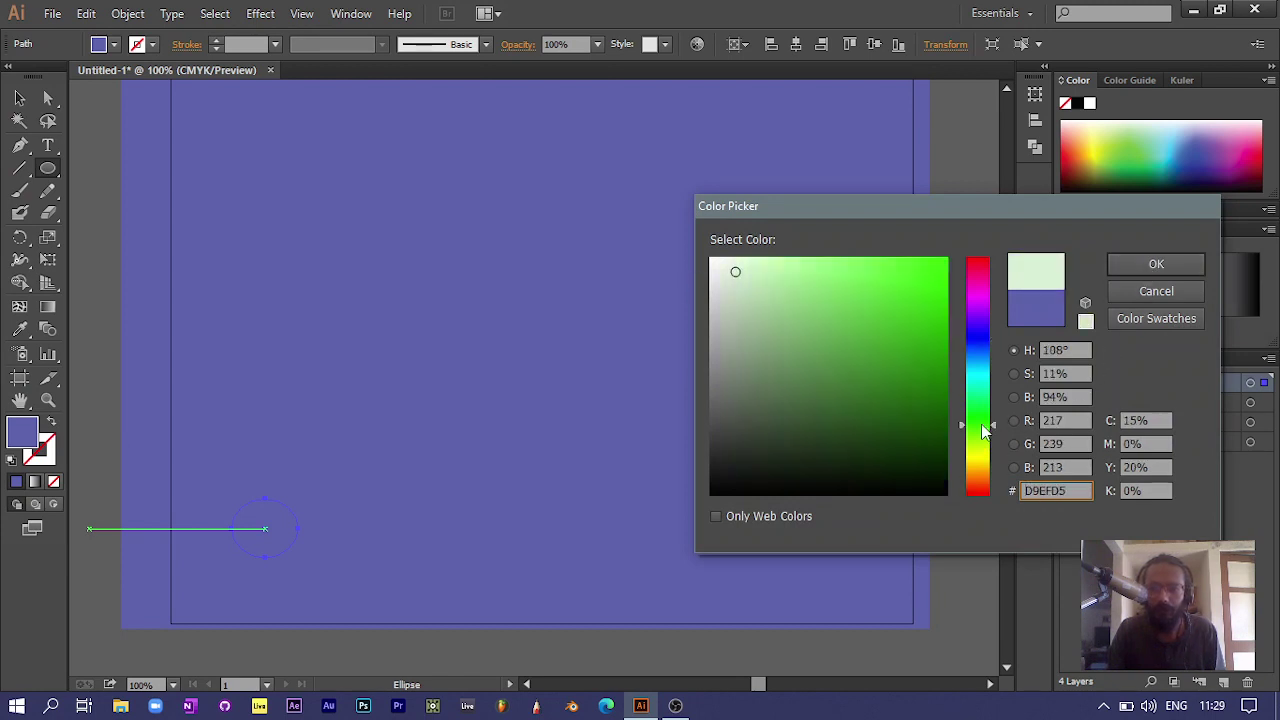
left_click(975, 298)
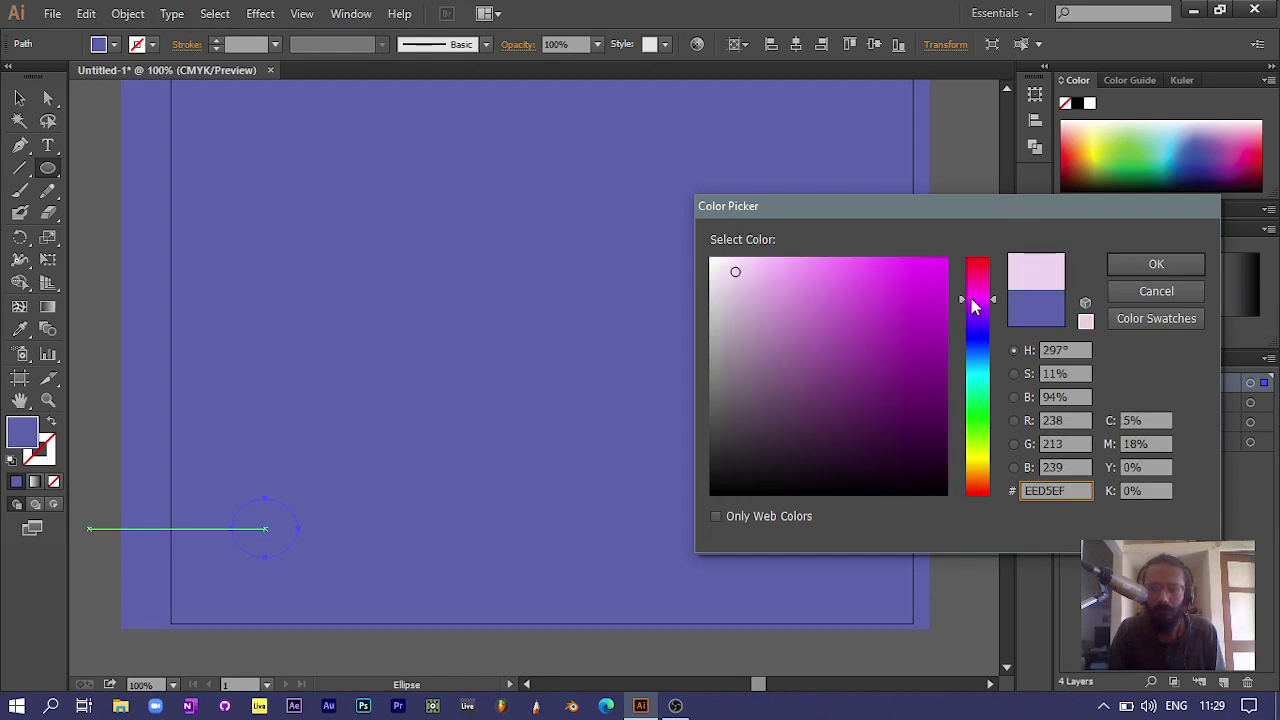
left_click(913, 287)
mouse_move(913, 287)
left_mouse_down()
mouse_move(923, 280)
mouse_move(926, 370)
mouse_move(926, 341)
left_mouse_up()
left_click(1156, 264)
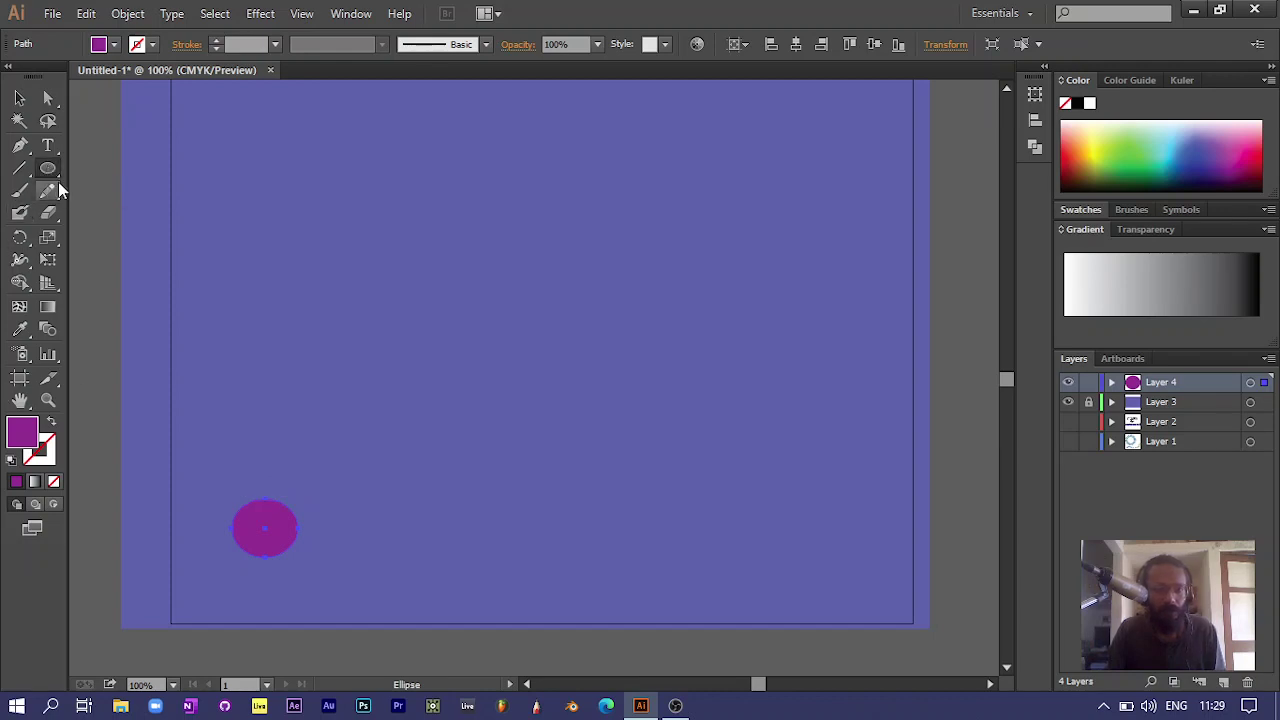
Draw a purple square near the artboard's lower-right corner and move it level with the circle
left_click_drag(56, 169, 104, 171)
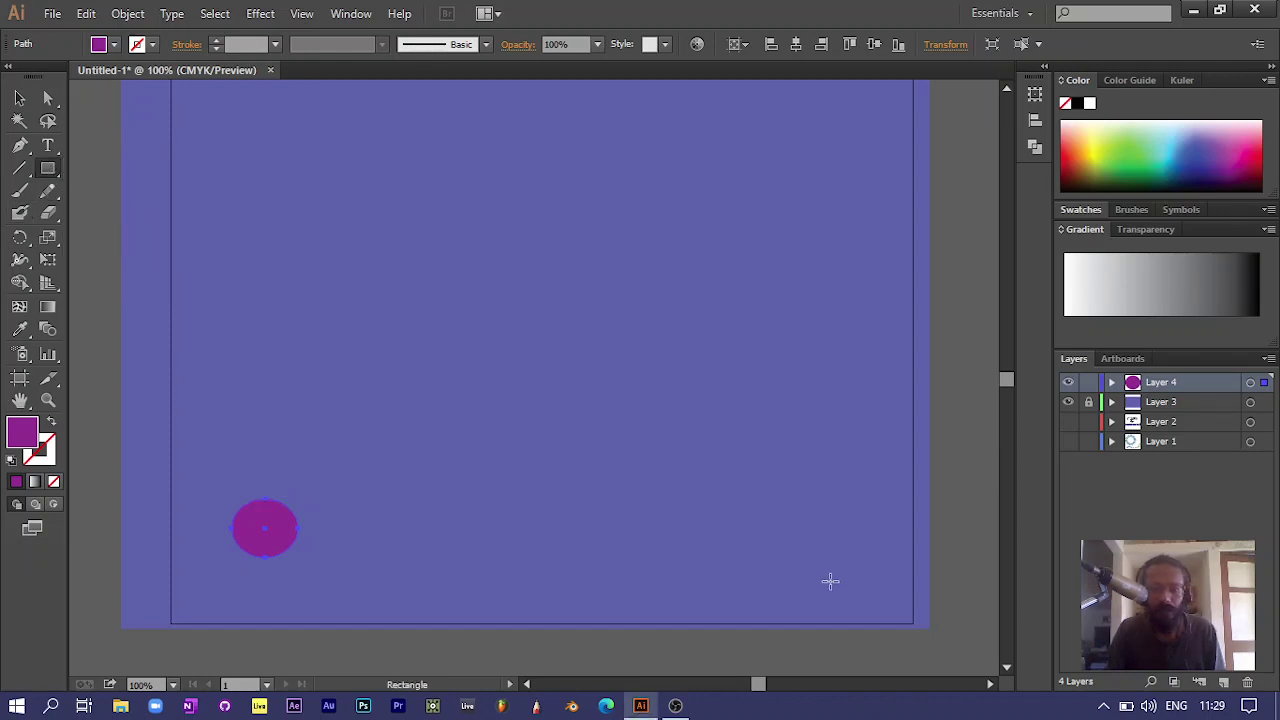
left_click_drag(800, 507, 858, 562)
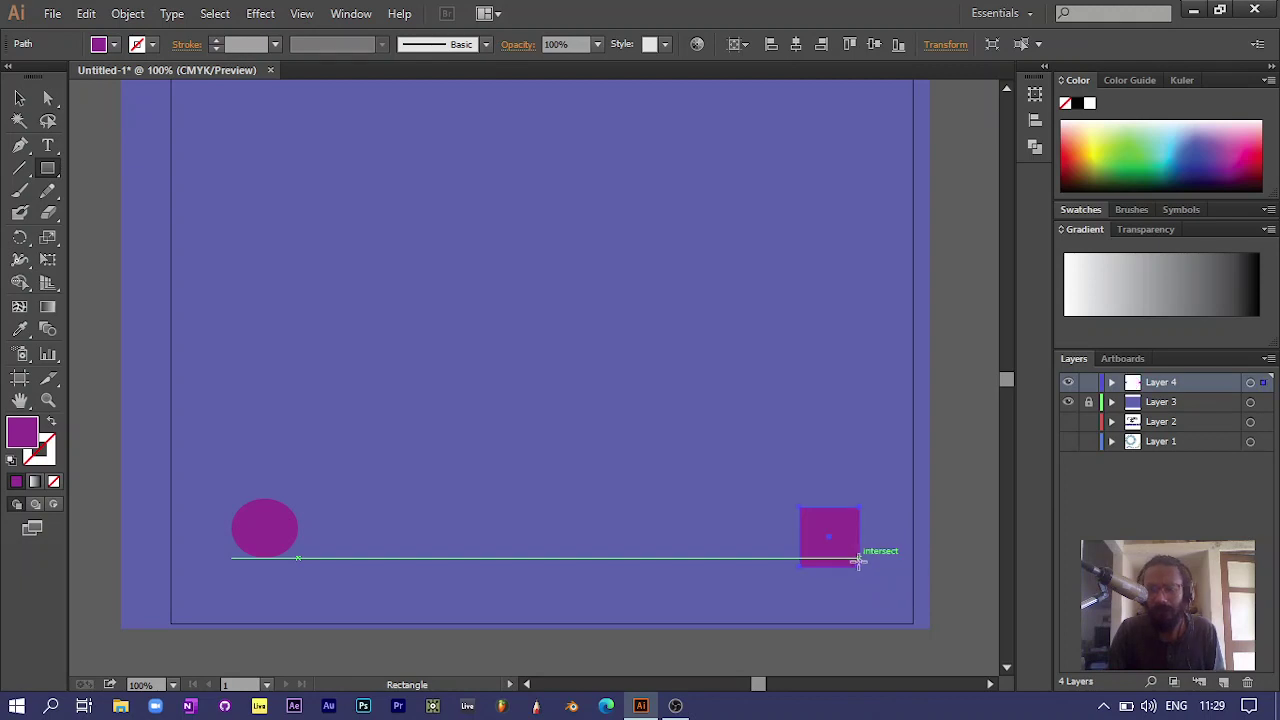
left_click(16, 101)
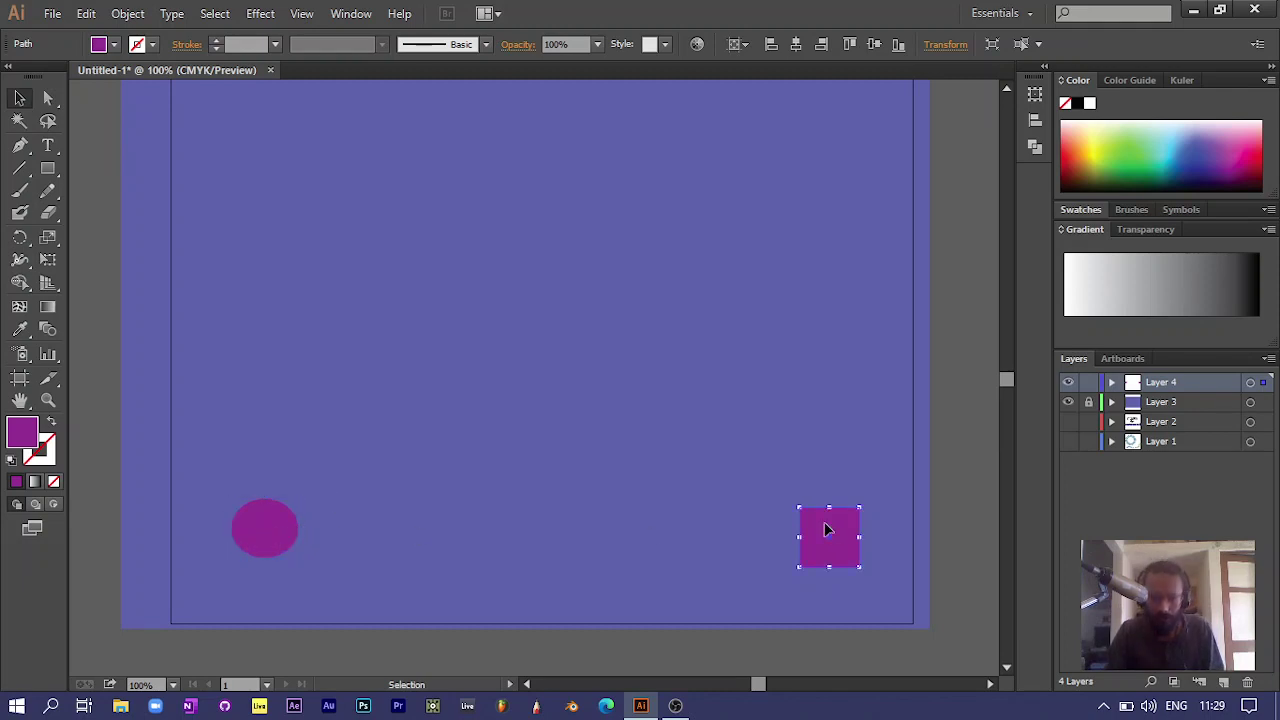
left_click_drag(826, 529, 826, 519)
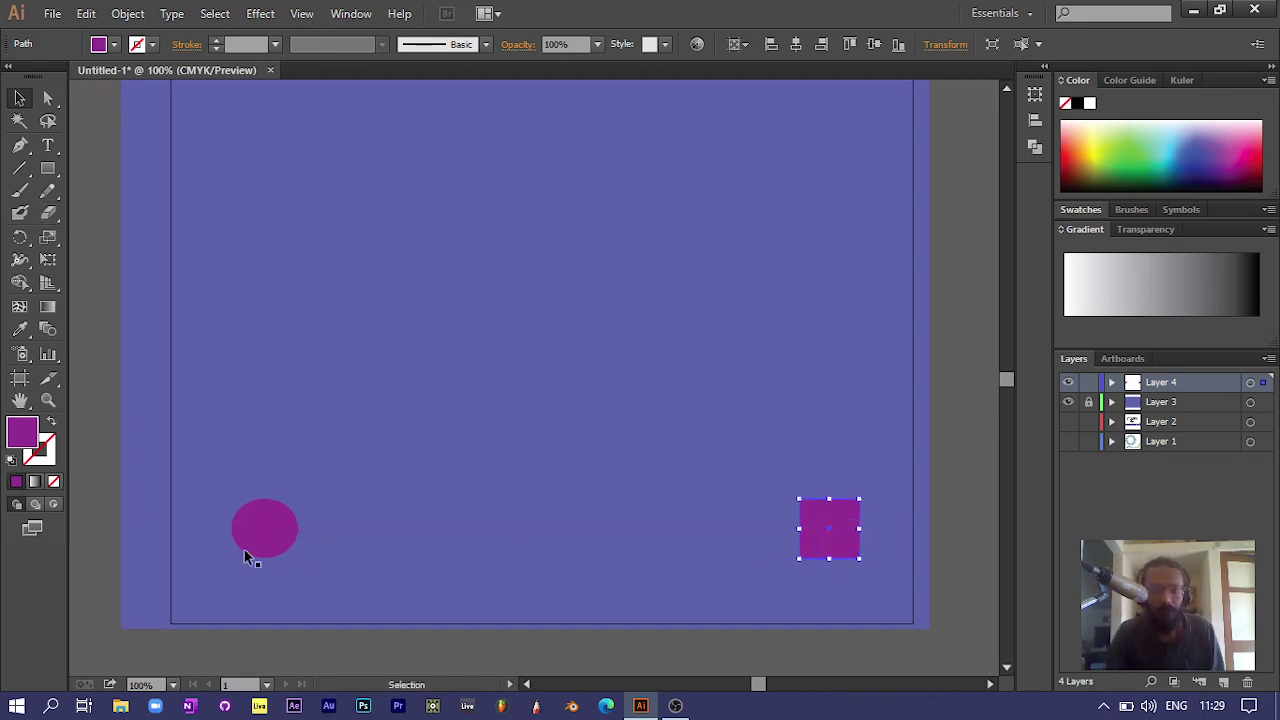
Blend the purple circle into the purple square with the Blend tool
left_click(48, 334)
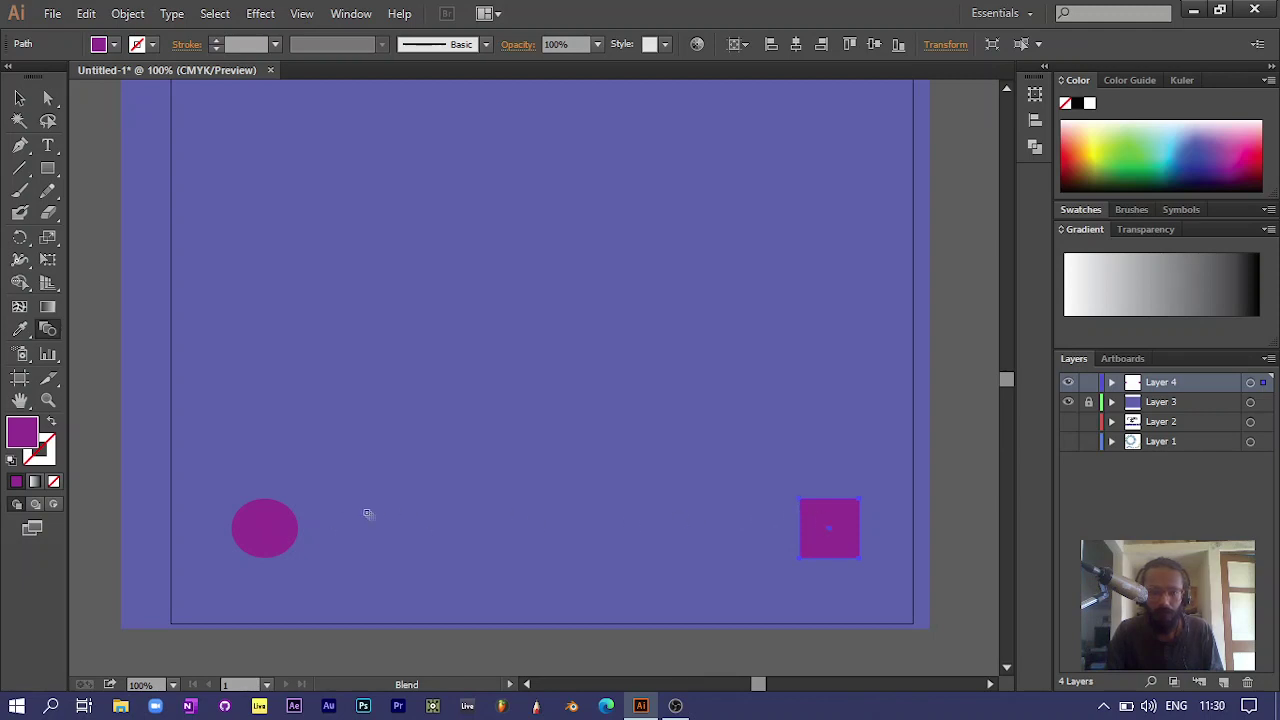
left_click(260, 526)
left_click(825, 528)
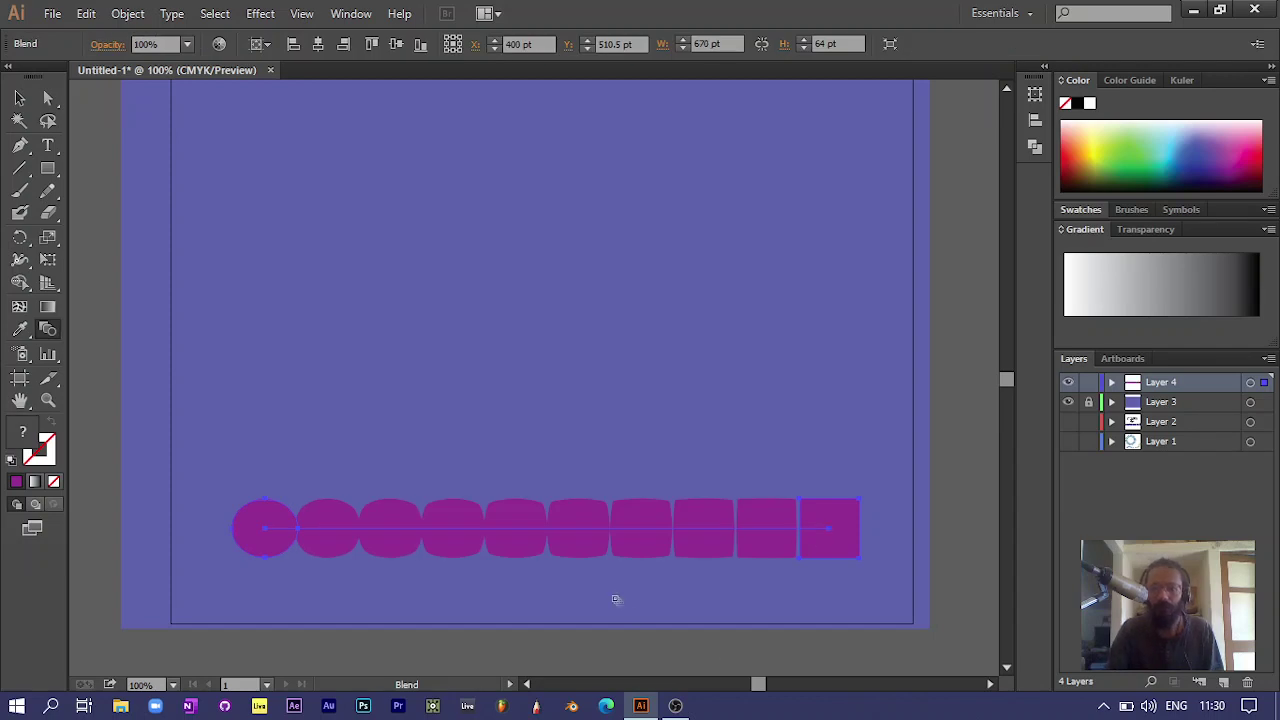
Give the whole circle-to-square blend a yellow stroke and deselect it
left_click(38, 458)
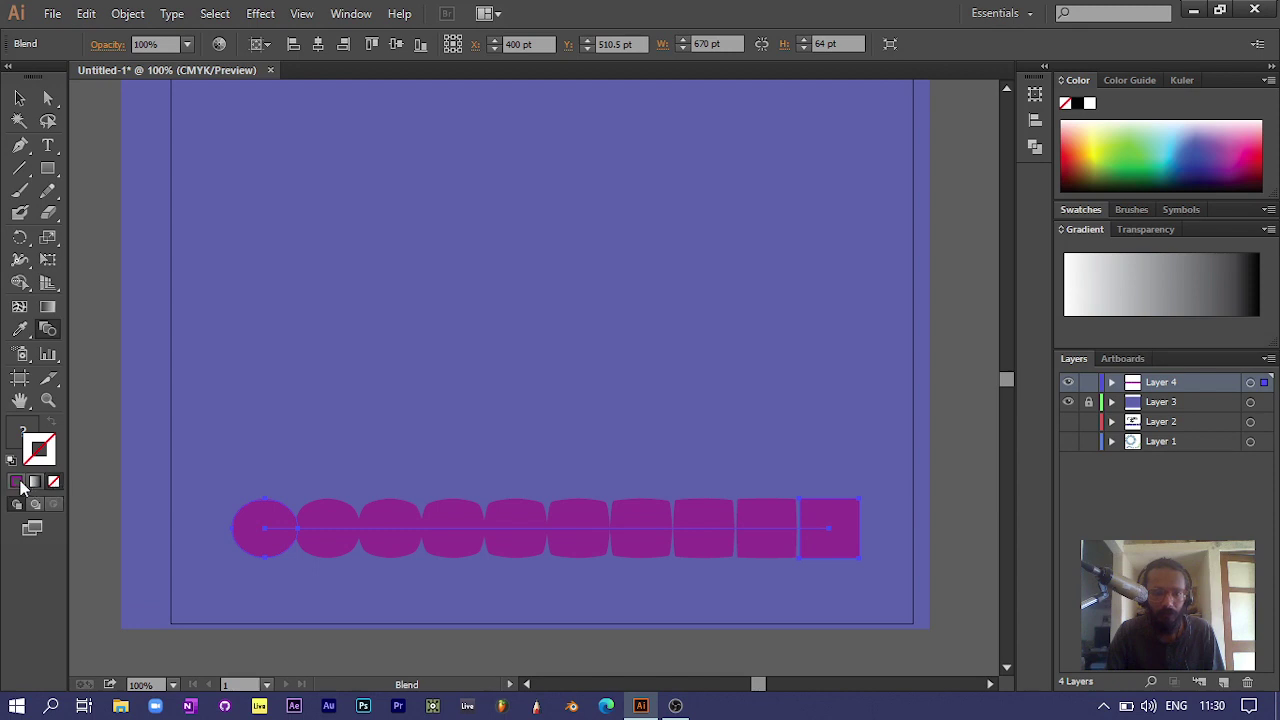
left_click(1107, 144)
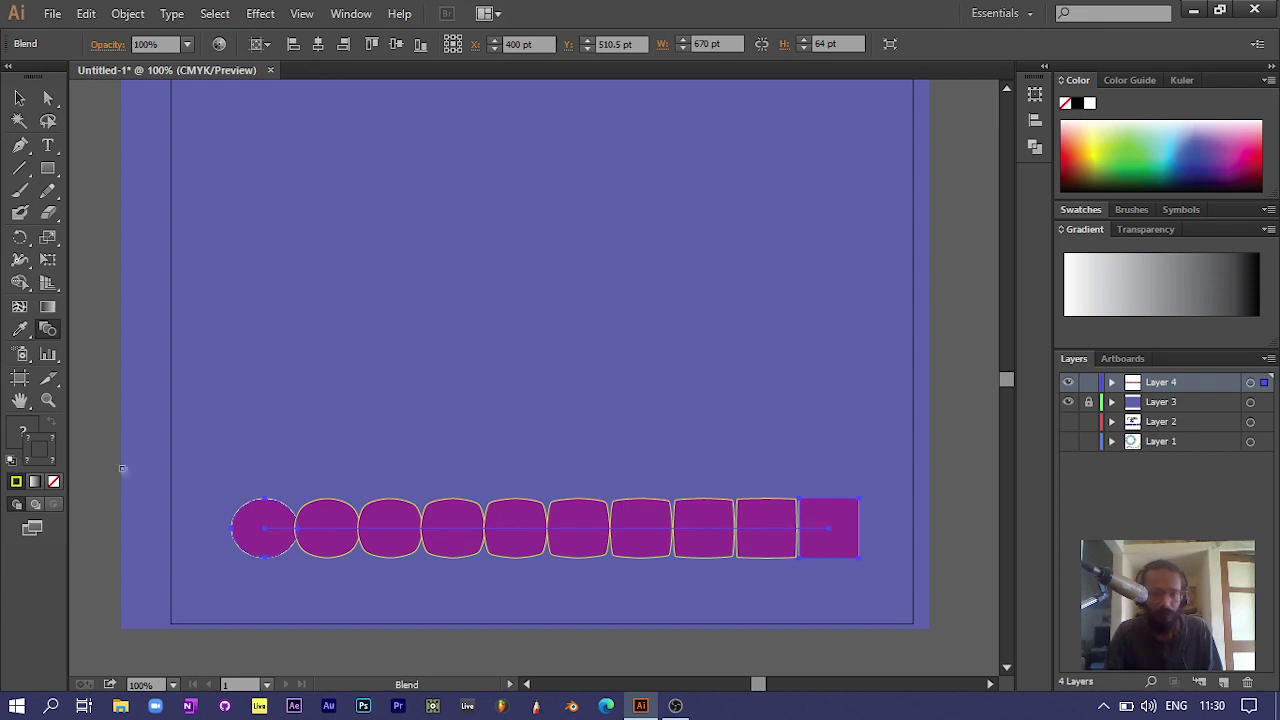
left_click(19, 98)
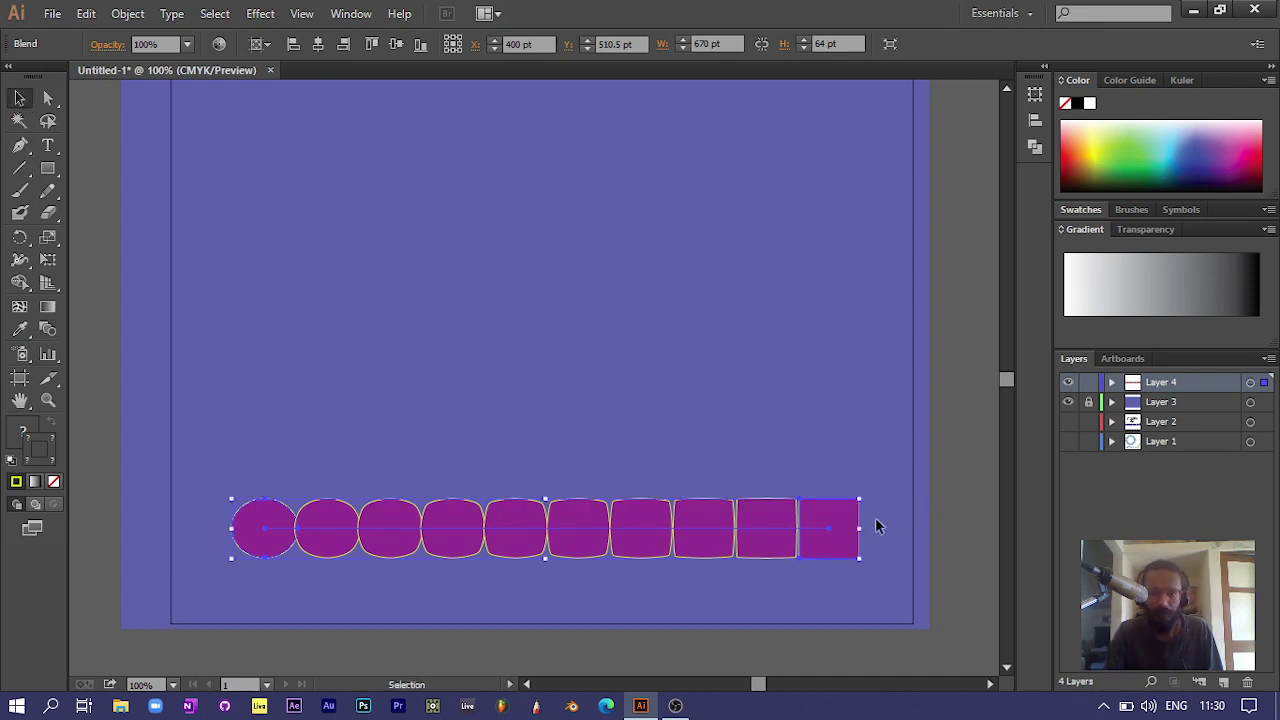
left_click(874, 451)
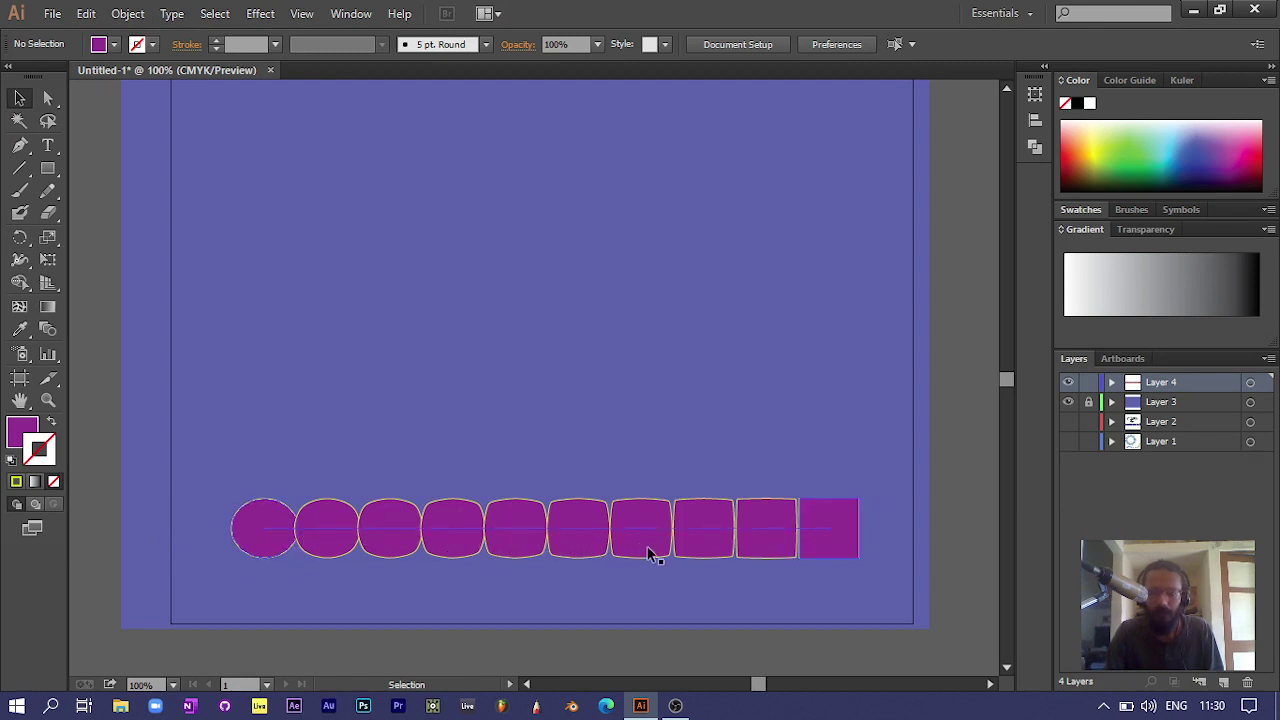
left_click(836, 545)
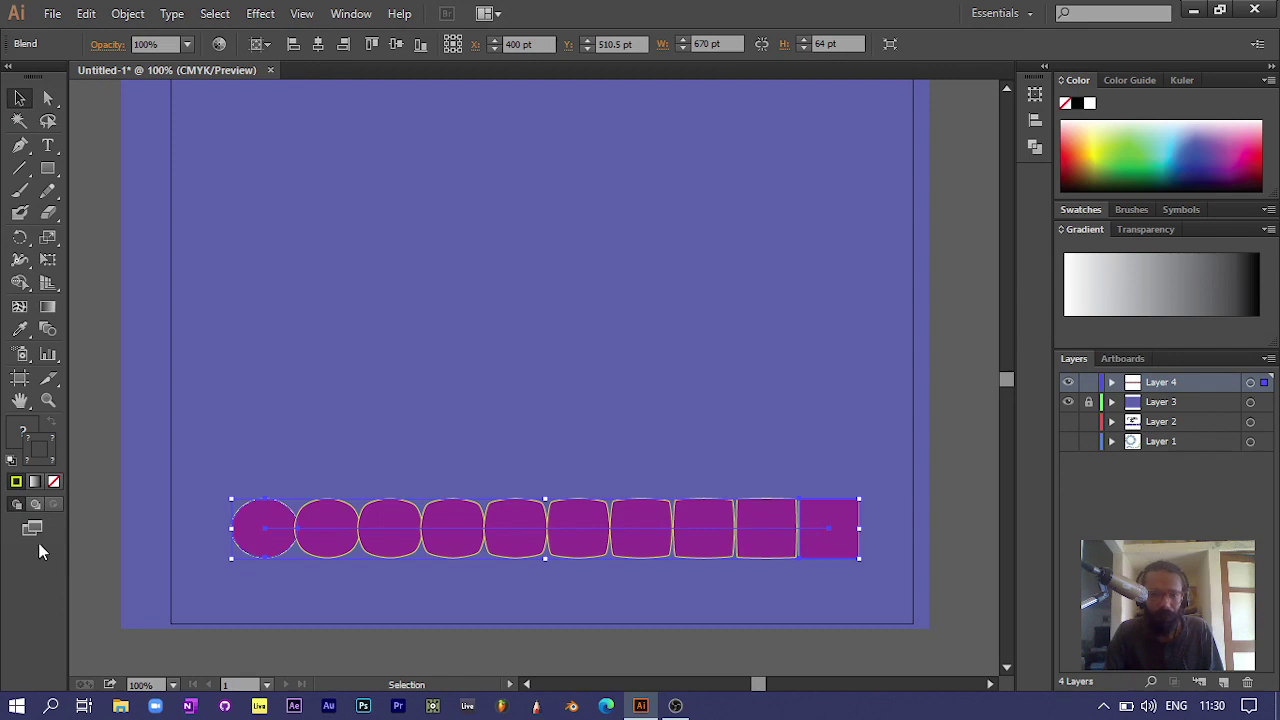
left_click(198, 531)
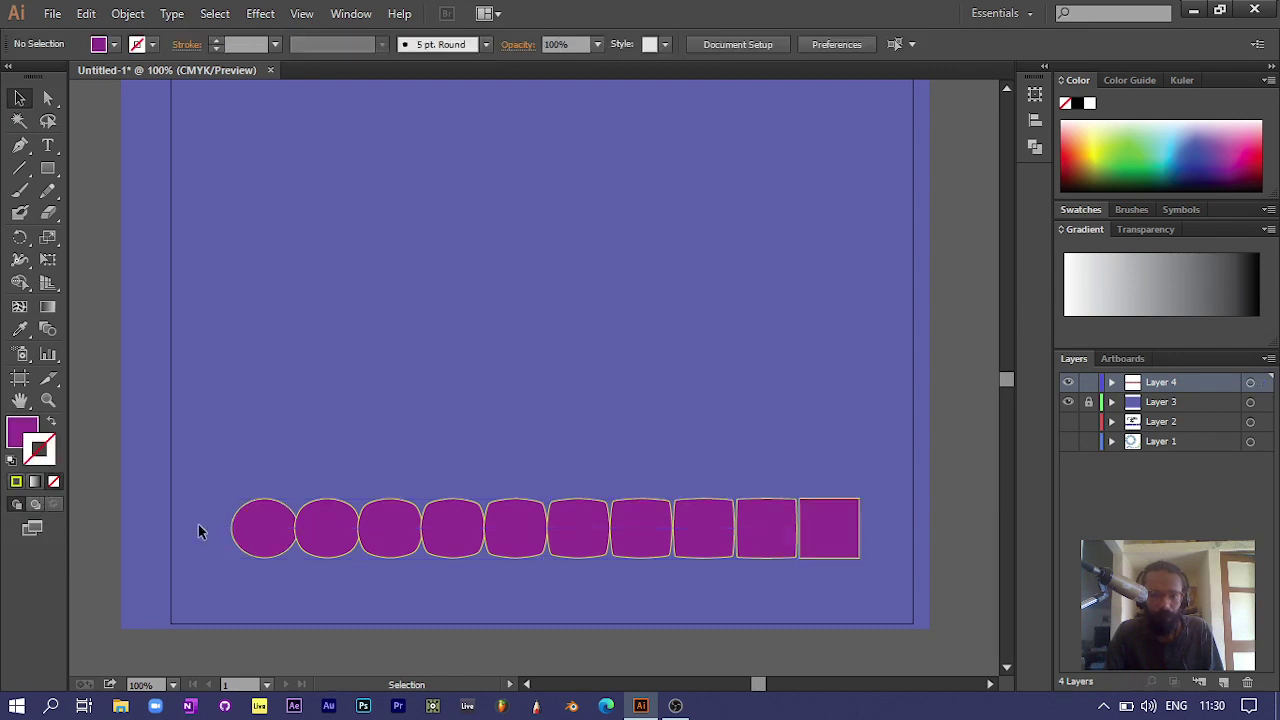
left_click(821, 537)
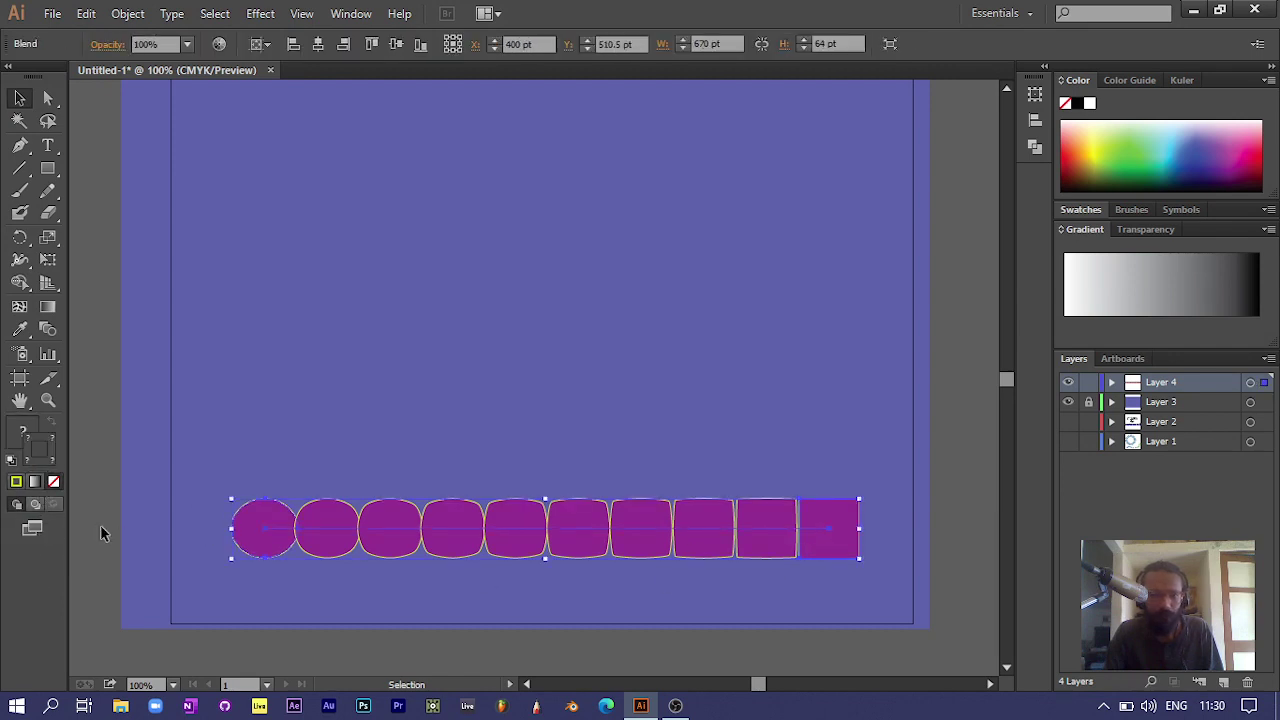
left_click(419, 409)
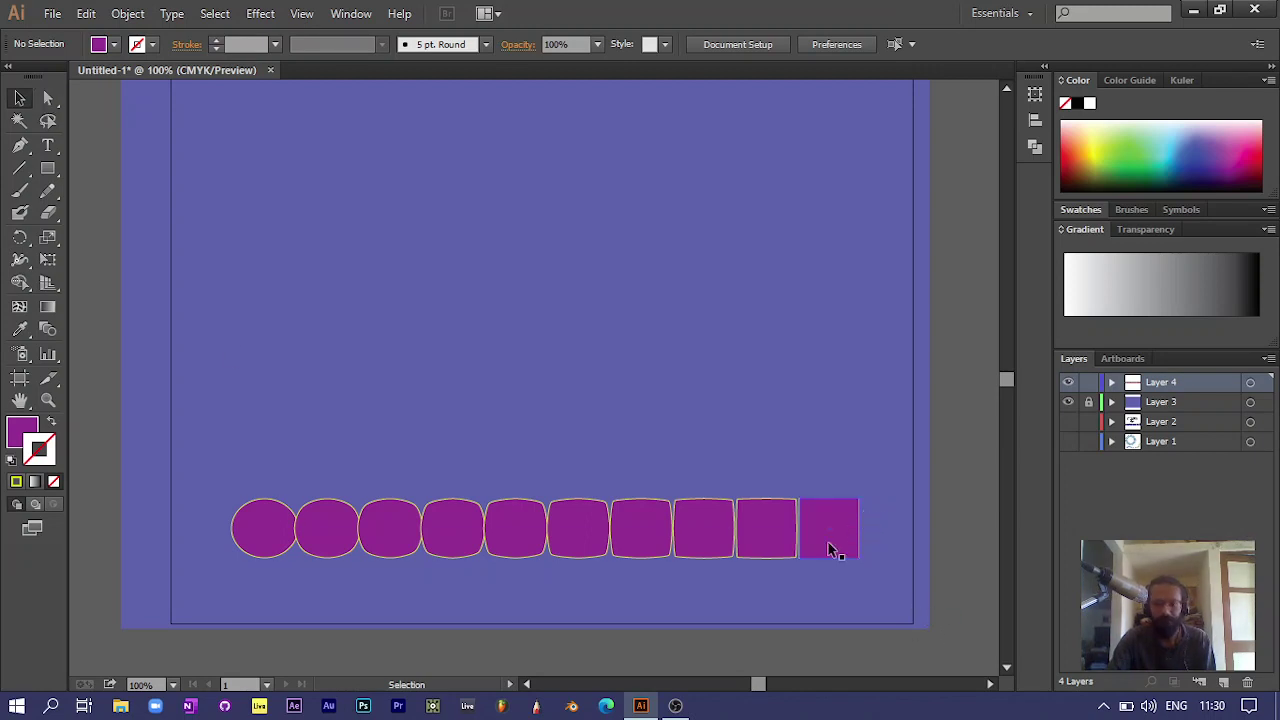
Move the circle-to-square blend up to the top edge of the artboard and deselect it
left_click_drag(831, 546, 811, 269)
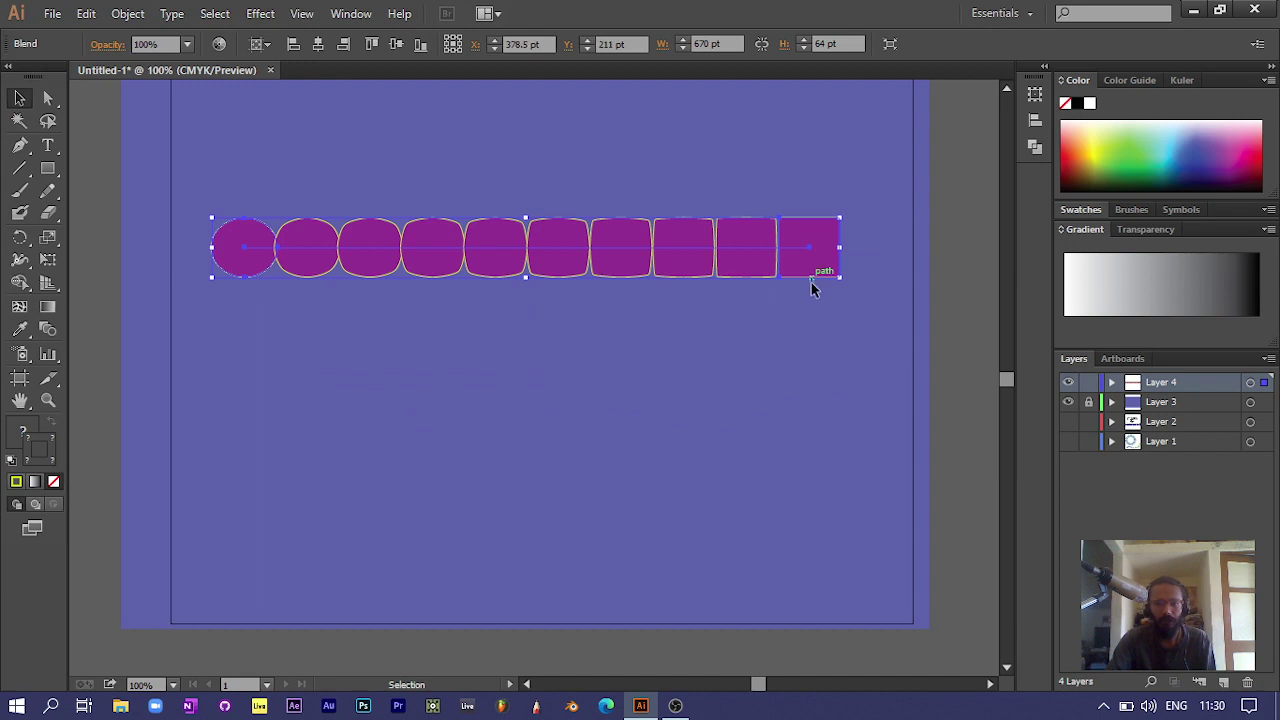
scroll(811, 400, "down", 2)
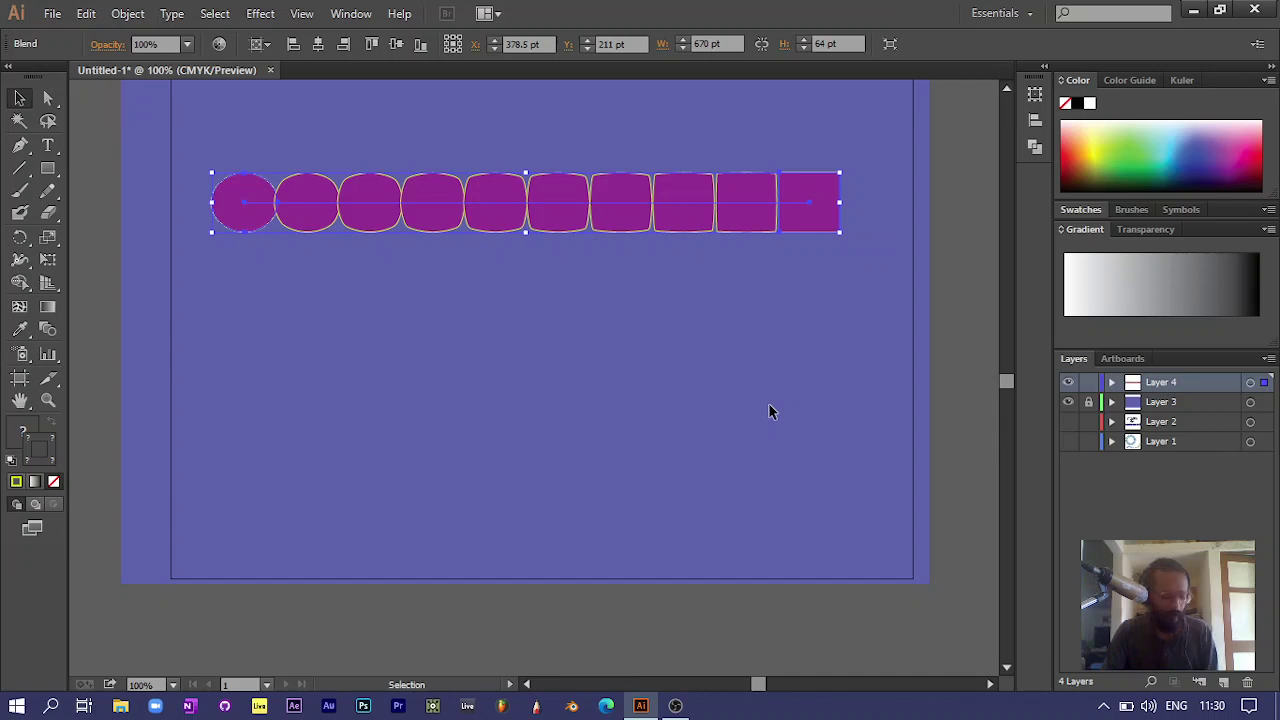
scroll(768, 411, "down", 2)
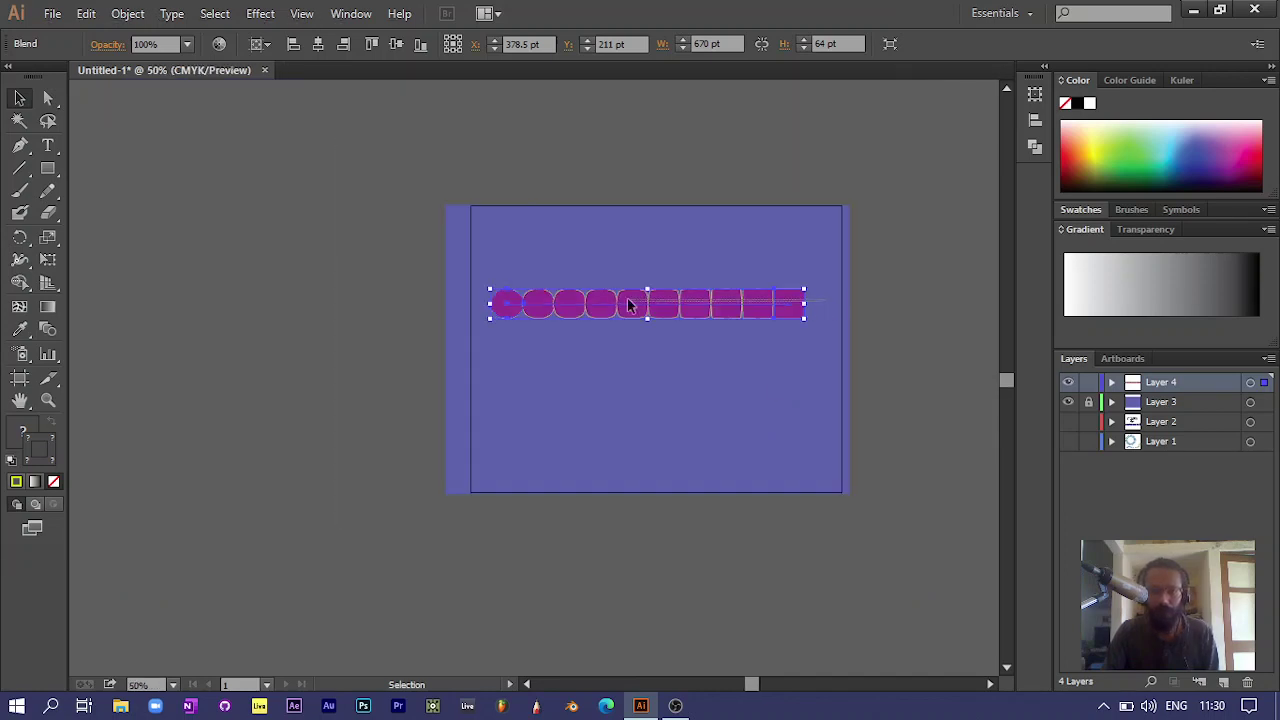
left_click_drag(580, 303, 579, 239)
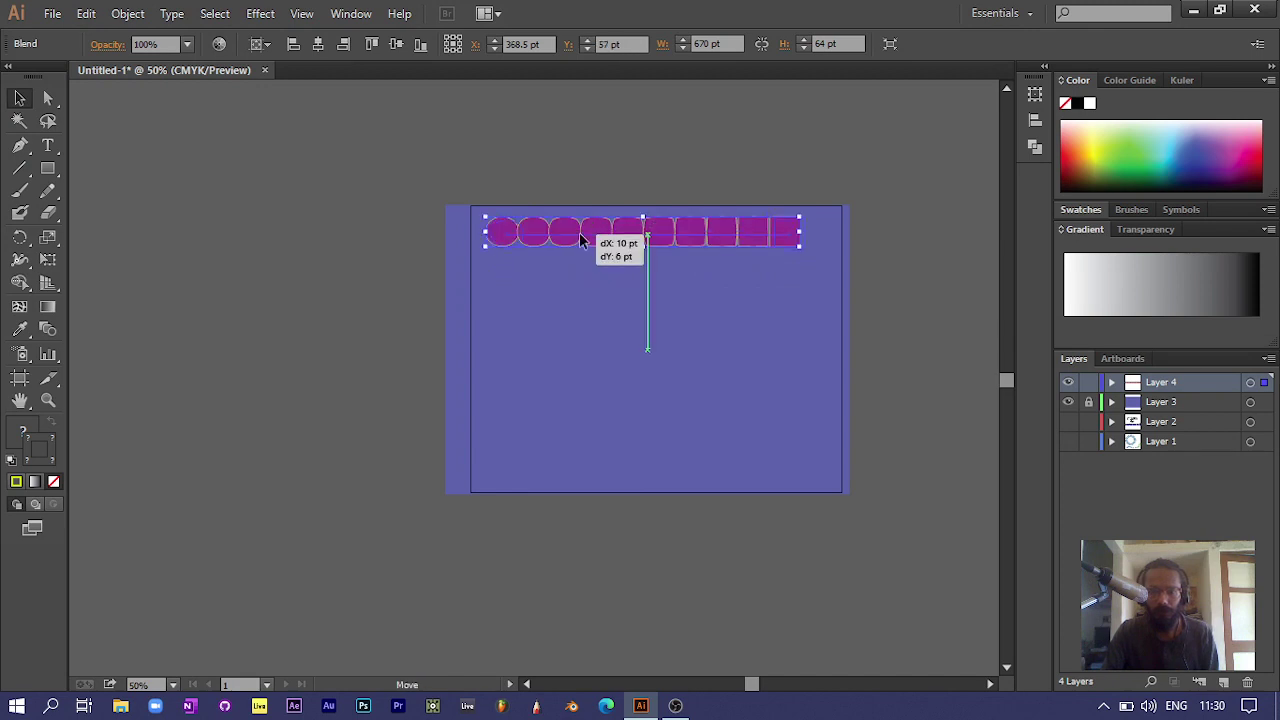
left_click(645, 455)
Draw a new, smaller circle near the artboard's lower-left corner with the Ellipse tool
scroll(645, 447, "up", 2)
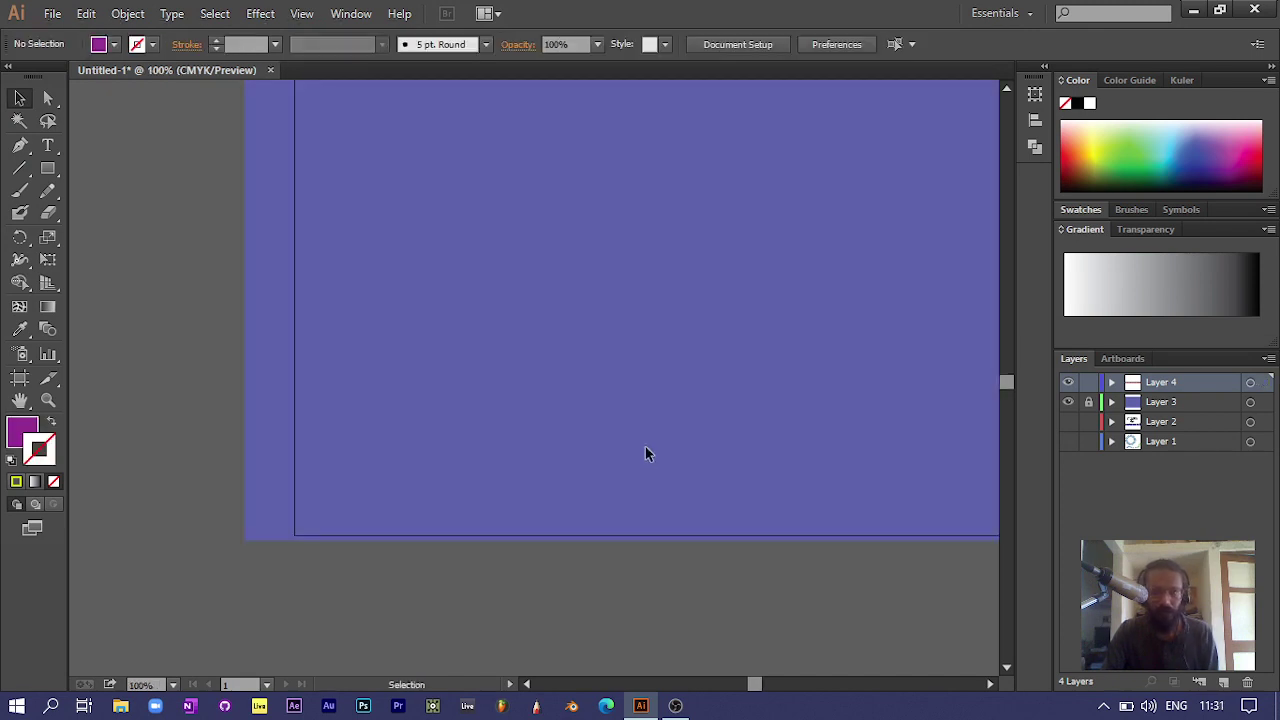
scroll(645, 447, "up", 1)
key("space")
left_click_drag(640, 379, 576, 489)
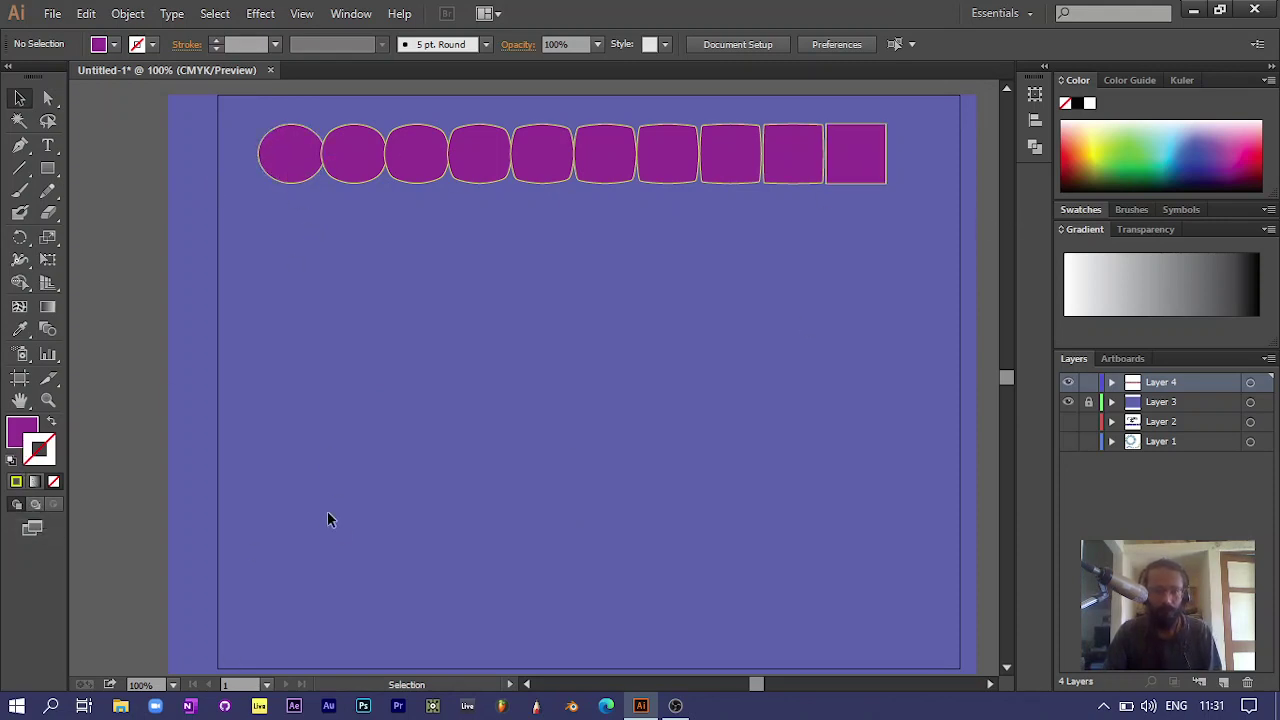
left_click(48, 172)
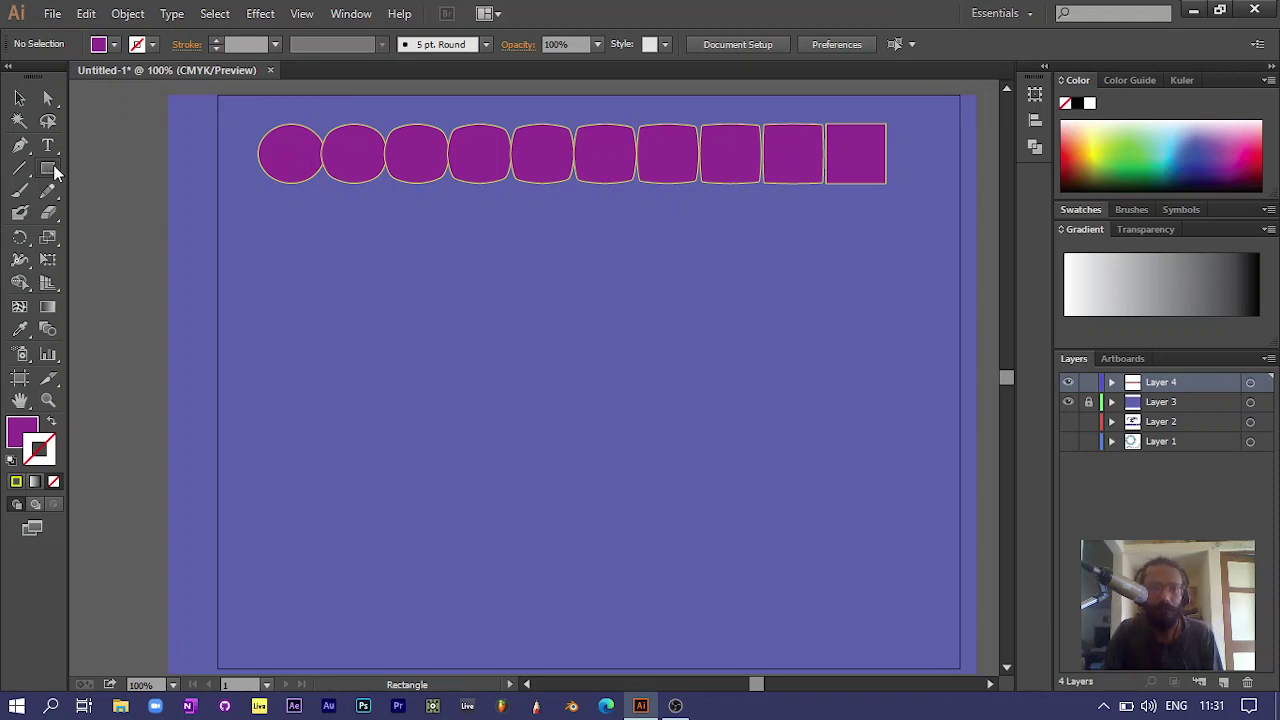
left_click_drag(53, 167, 149, 213)
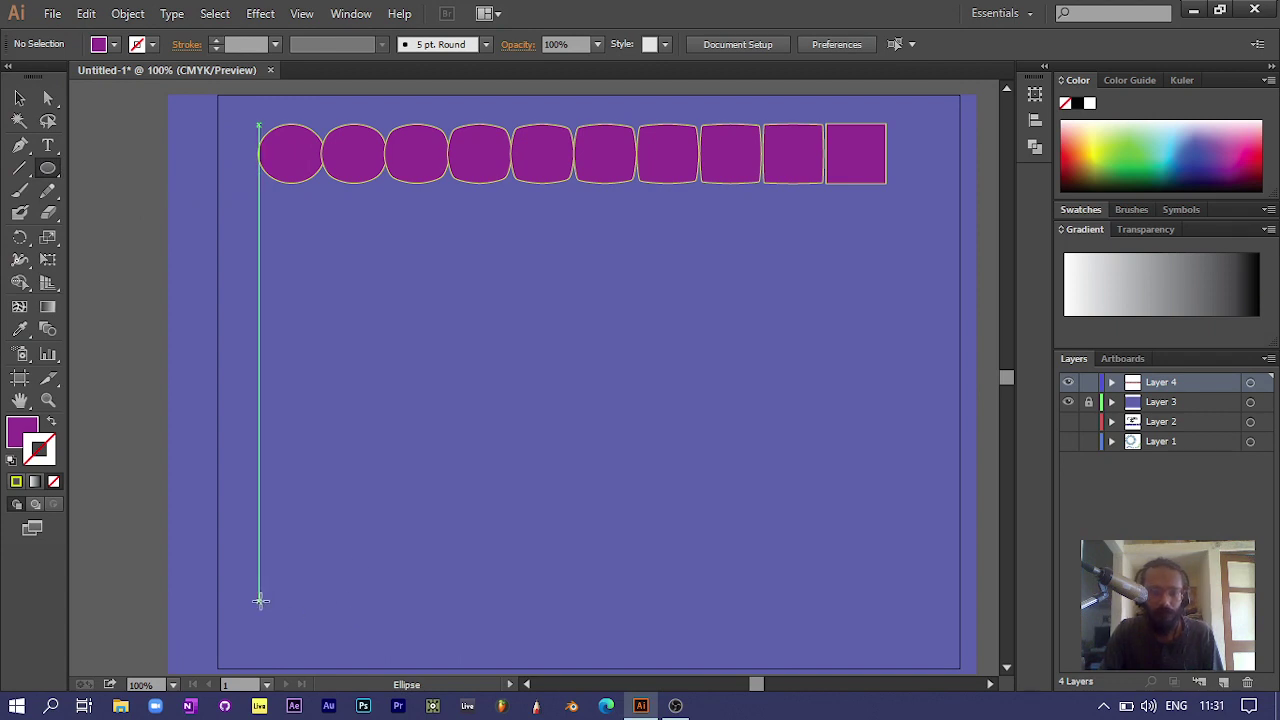
left_click_drag(260, 600, 297, 630)
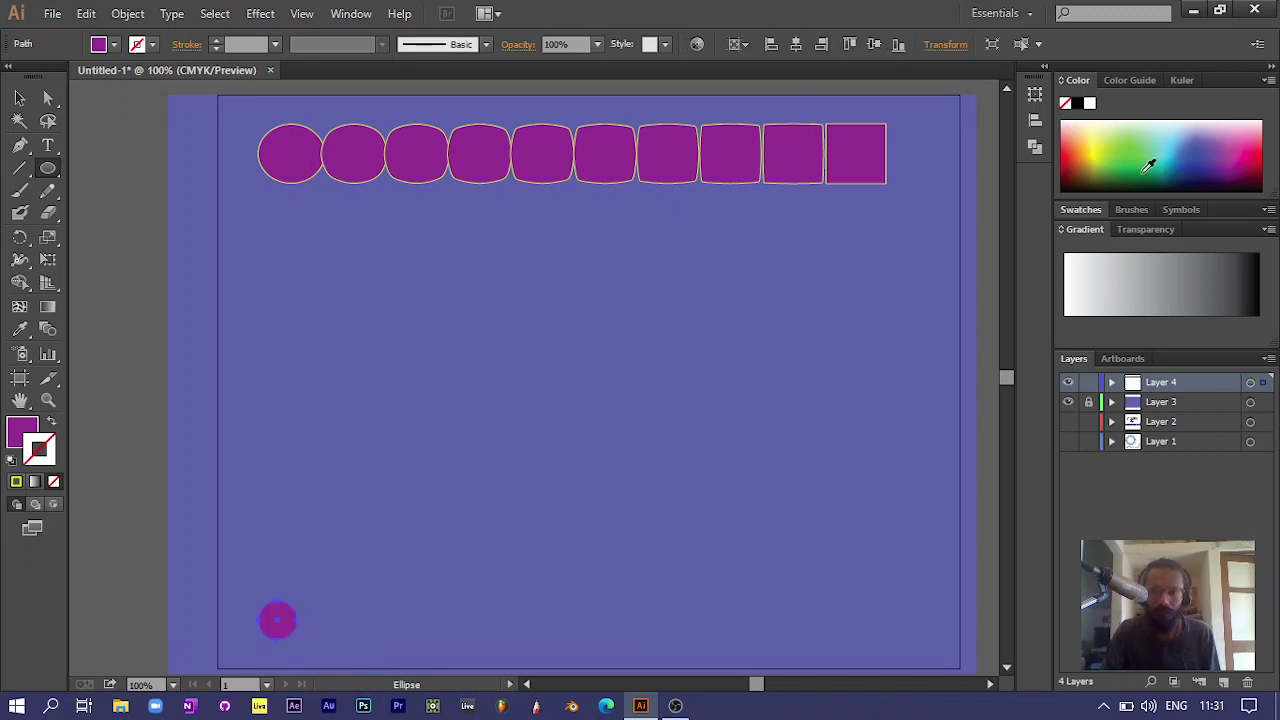
Give the new small circle a yellow fill and a red stroke
key("x")
left_click(1098, 145)
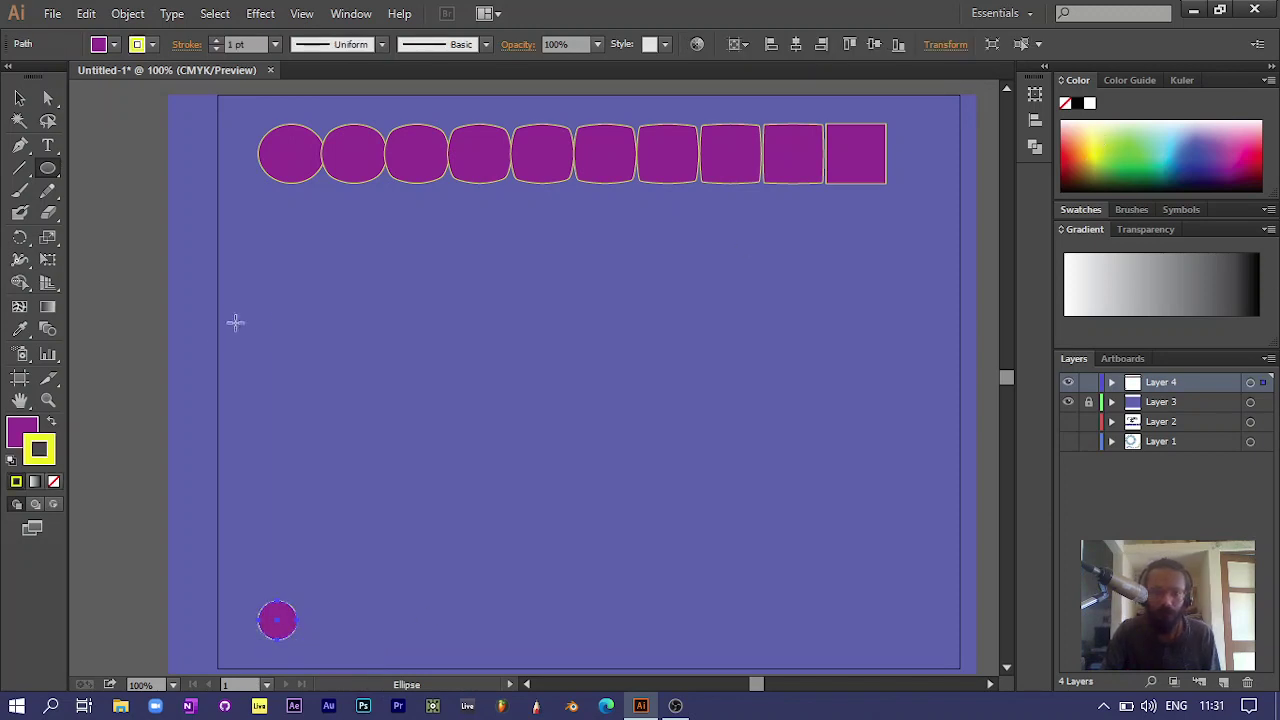
left_click(16, 430)
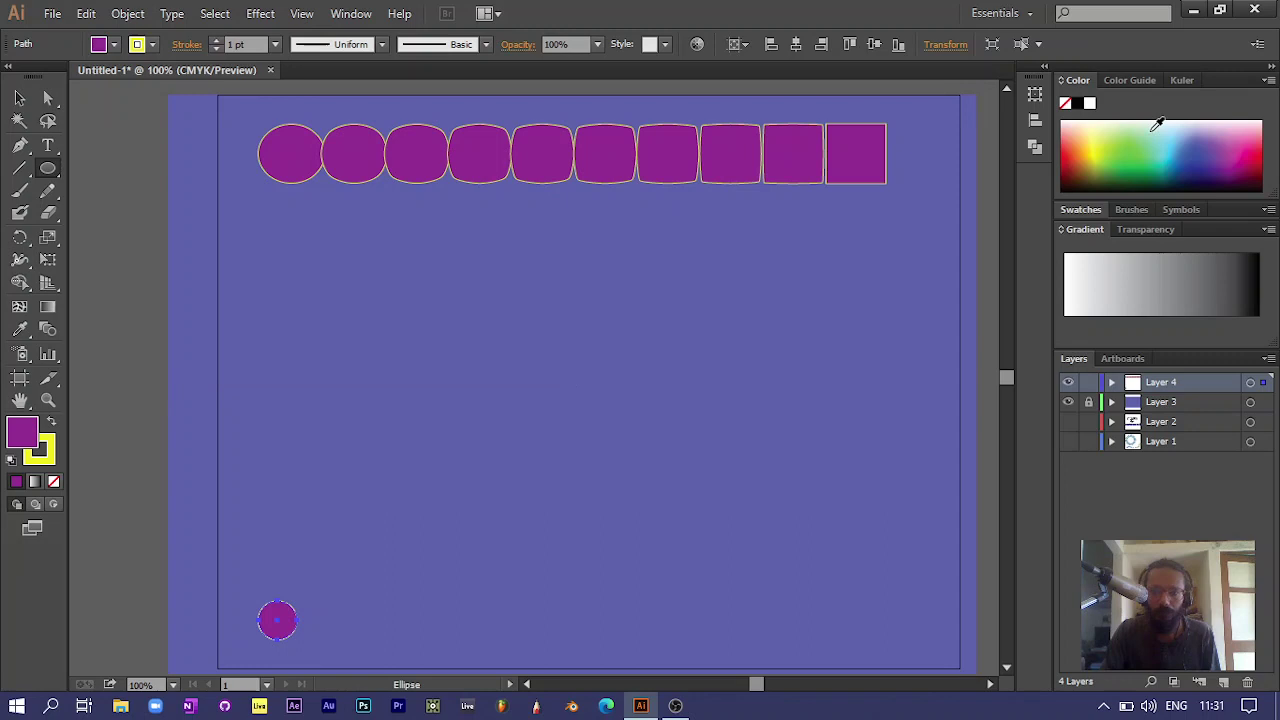
left_click(1099, 143)
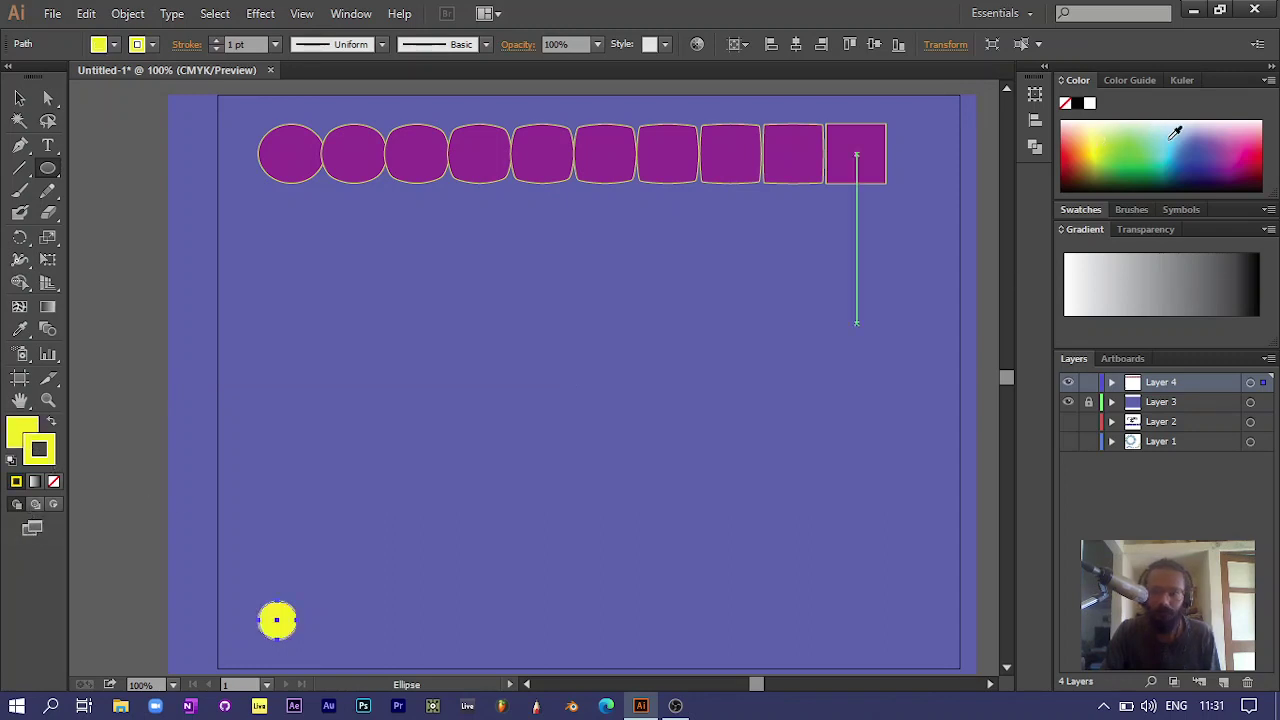
left_click(1238, 149)
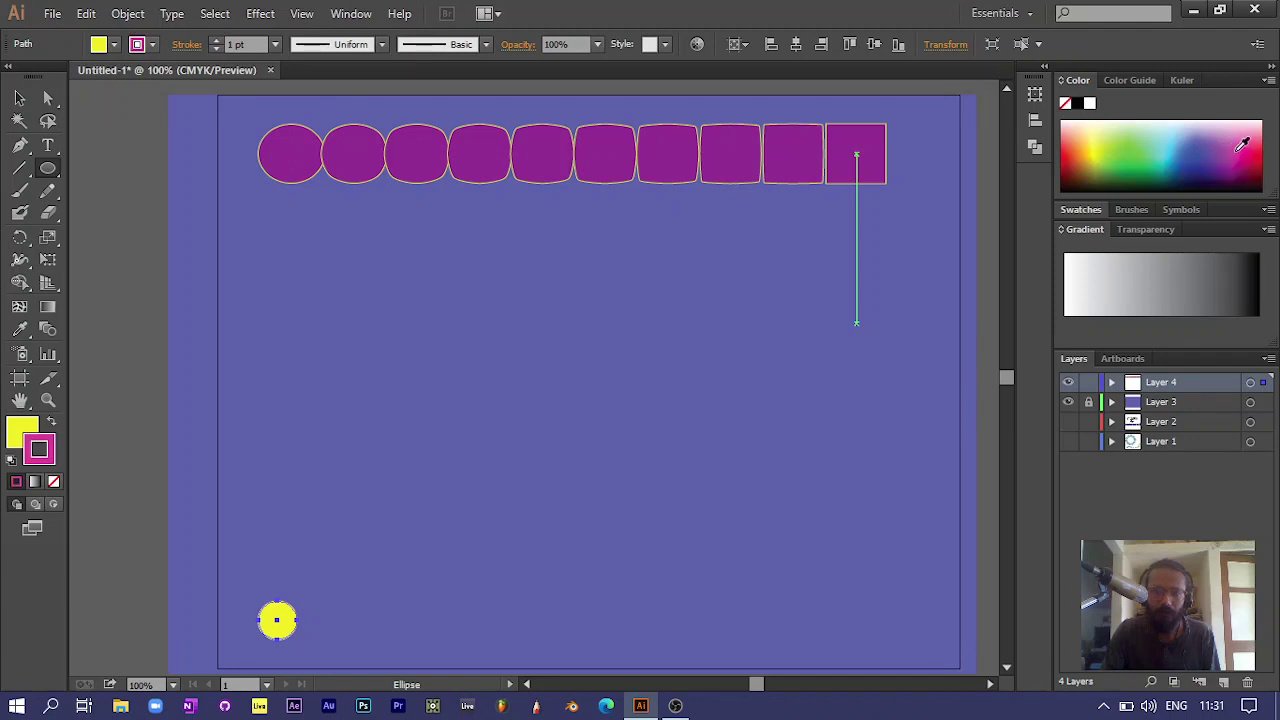
left_click(1260, 154)
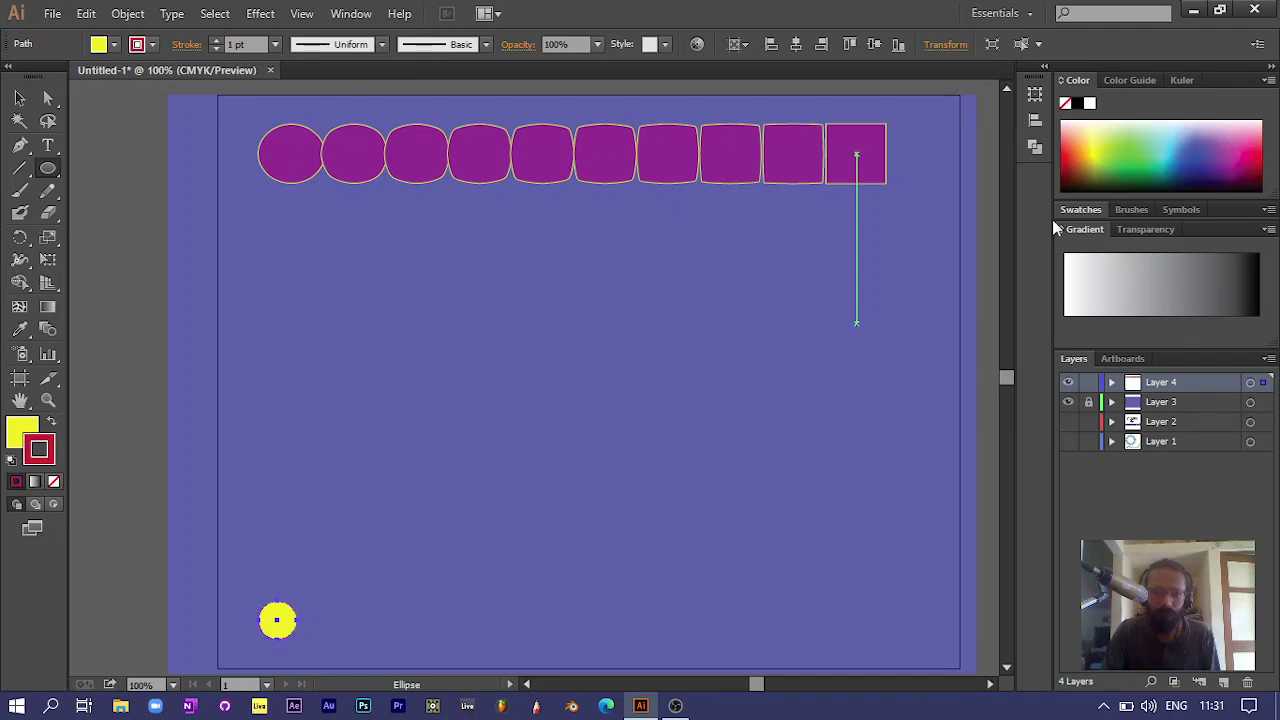
Set the small yellow circle's stroke weight to 5 pt
left_click(275, 44)
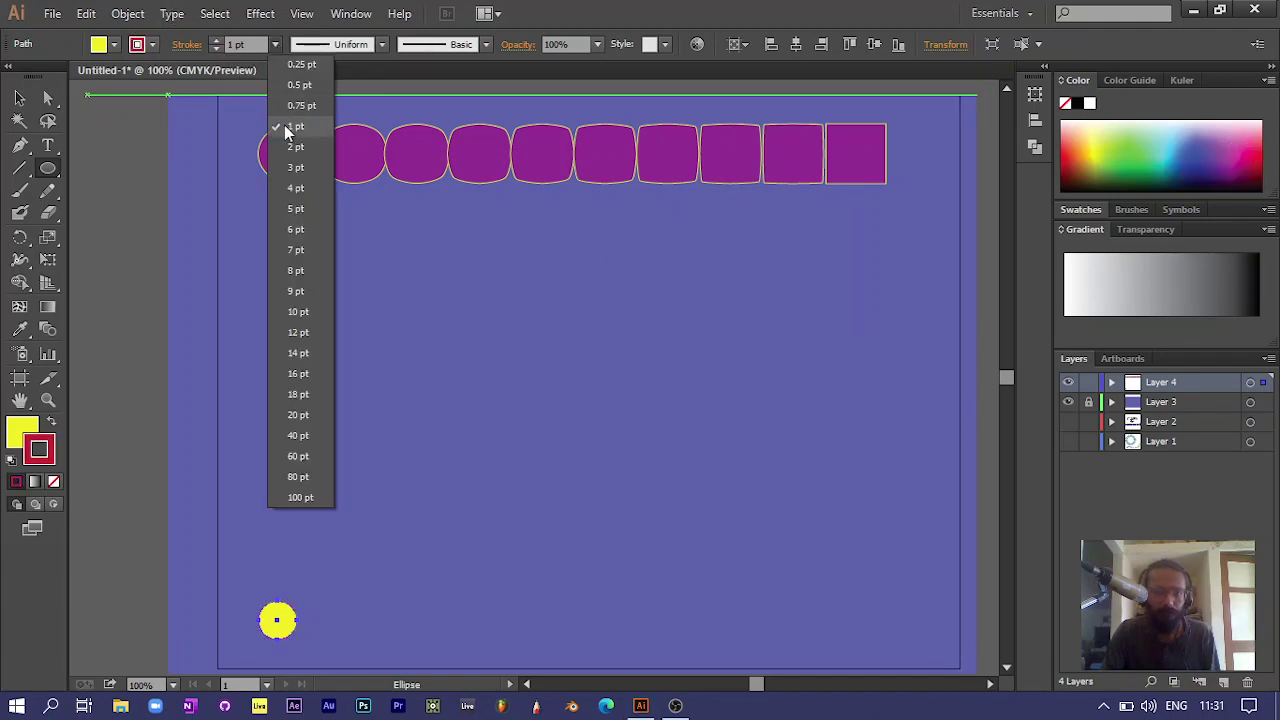
left_click(294, 208)
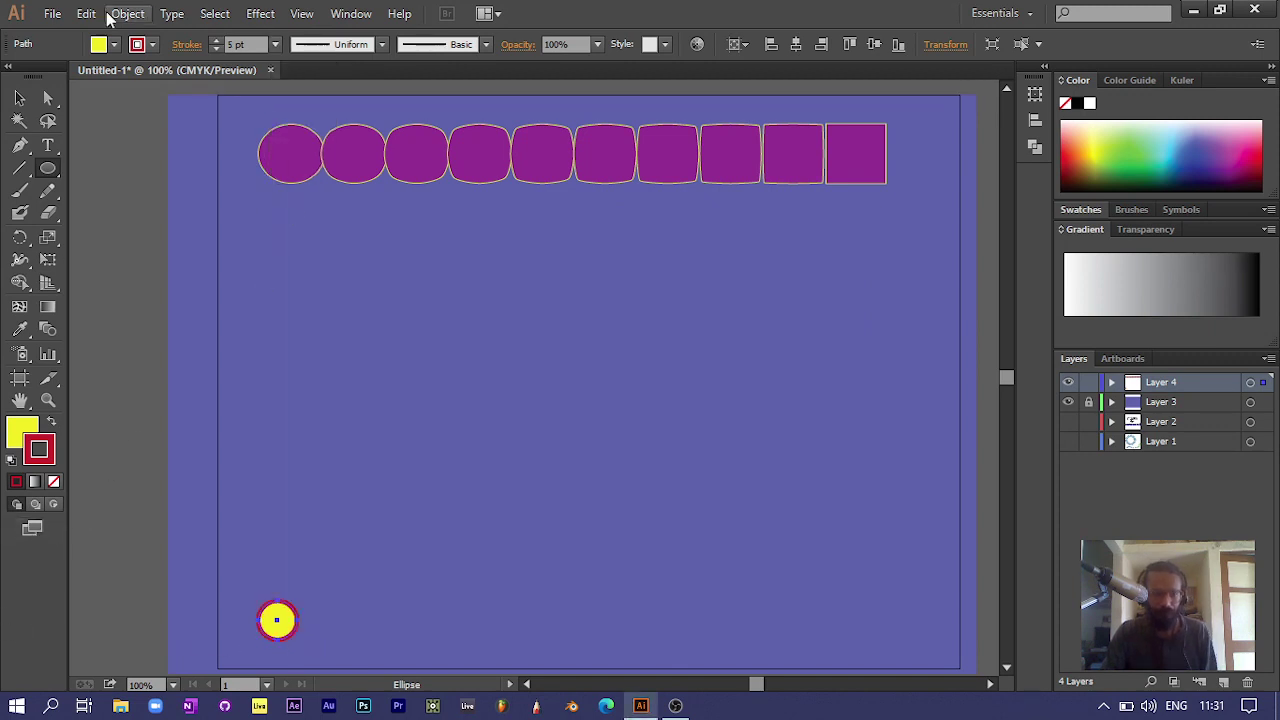
Draw a small square near the artboard's lower-right corner with the Rectangle tool and move it level with the small circle
left_click_drag(49, 173, 110, 164)
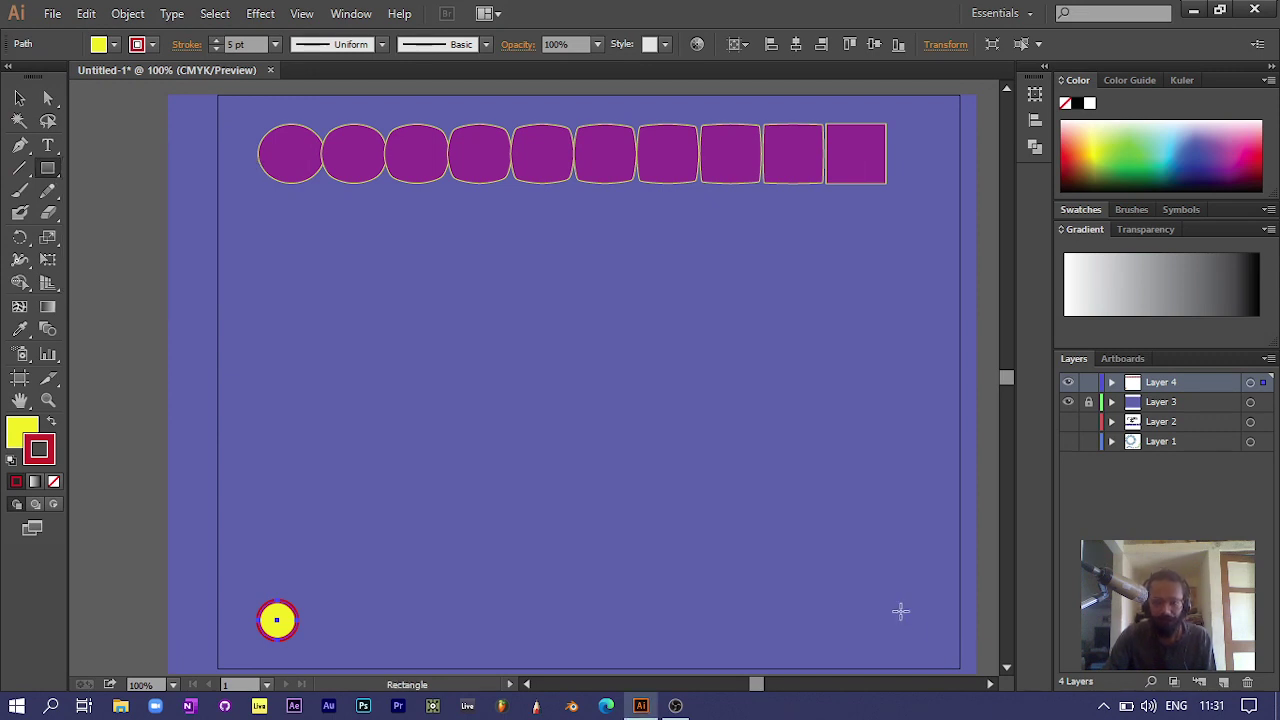
mouse_move(886, 615)
left_mouse_down()
mouse_move(920, 630)
mouse_move(925, 650)
left_mouse_up()
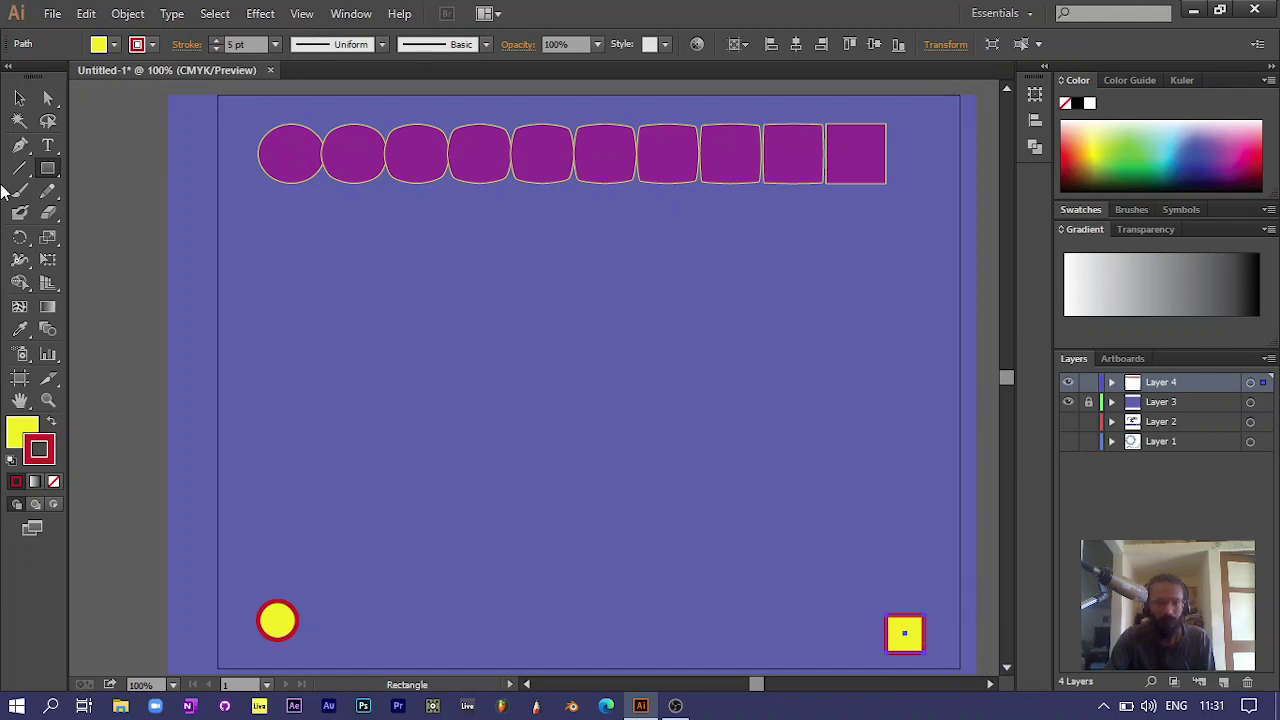
left_click(20, 98)
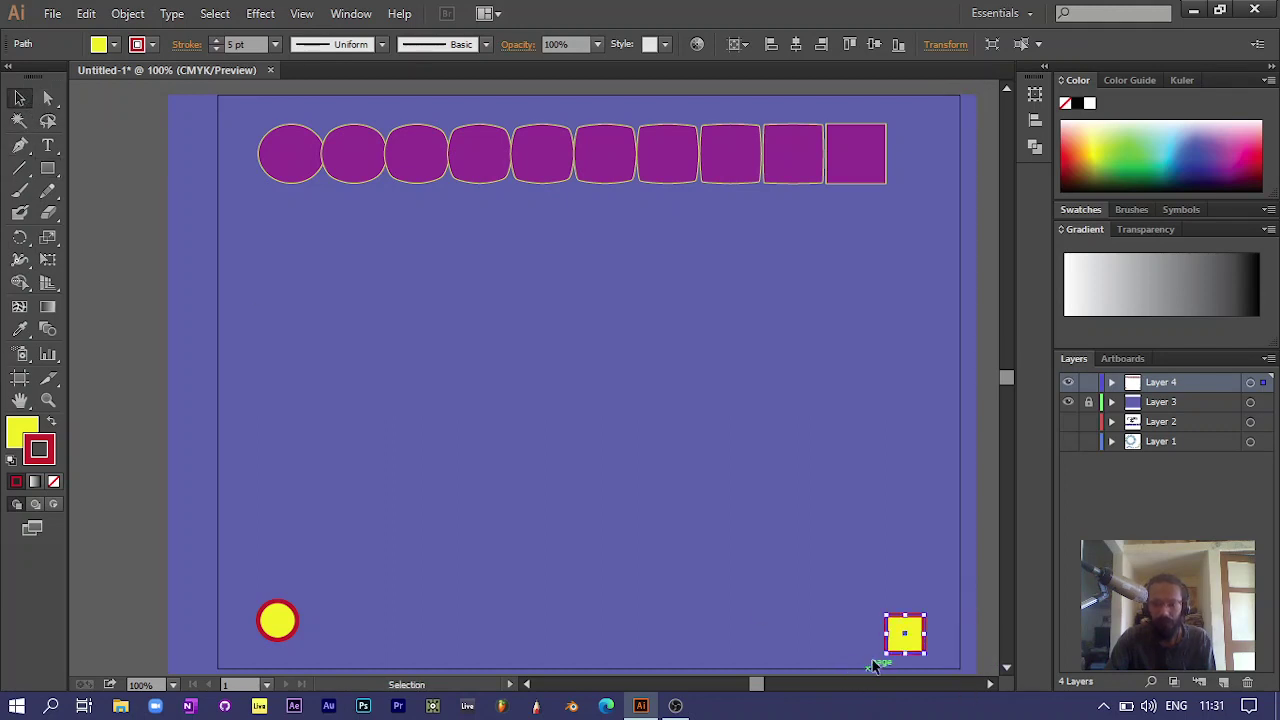
left_click_drag(898, 630, 894, 618)
Blend the small yellow circle into the small yellow square with the Blend tool
scroll(994, 613, "down", 3)
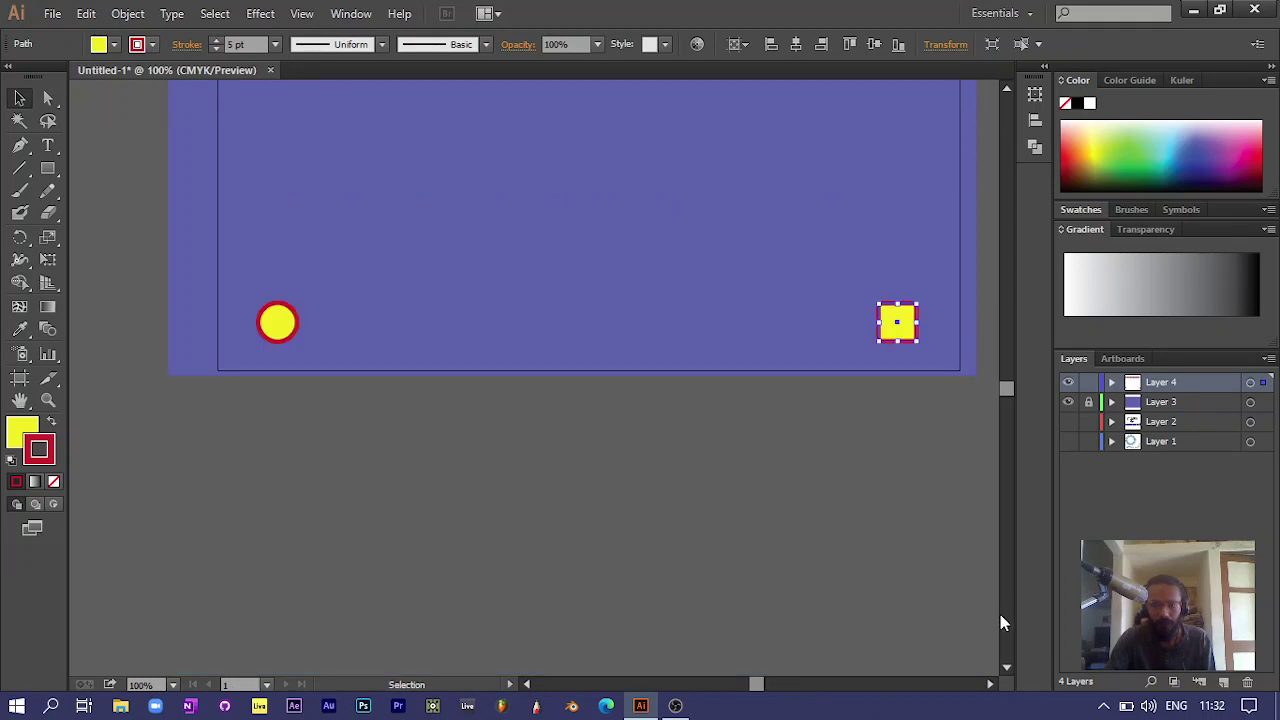
scroll(493, 483, "up", 2)
scroll(537, 591, "up", 2)
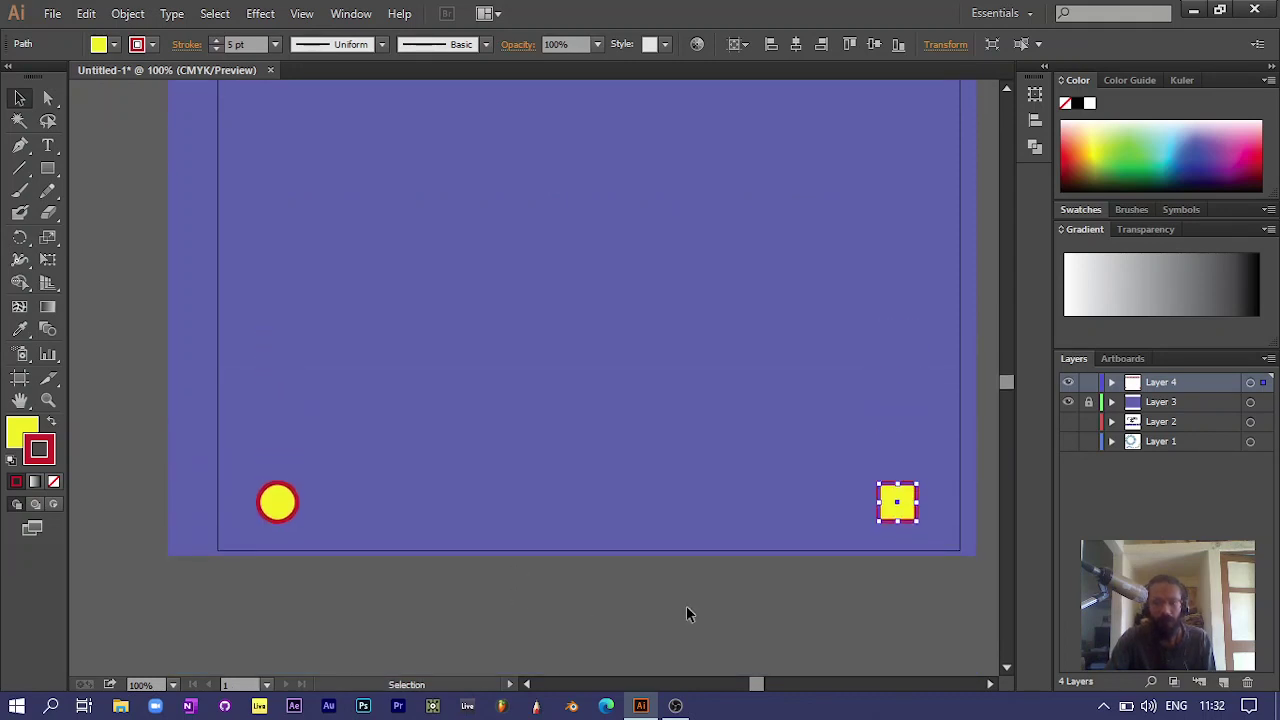
left_click(48, 329)
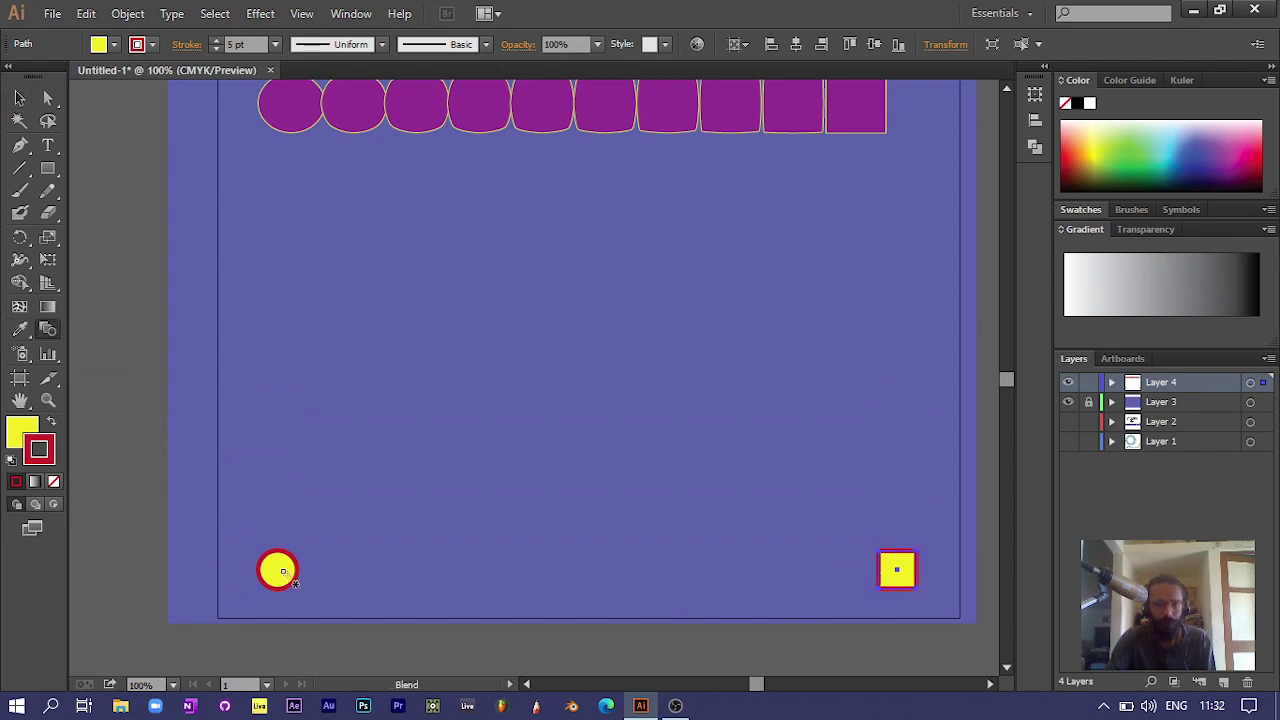
left_click(897, 569)
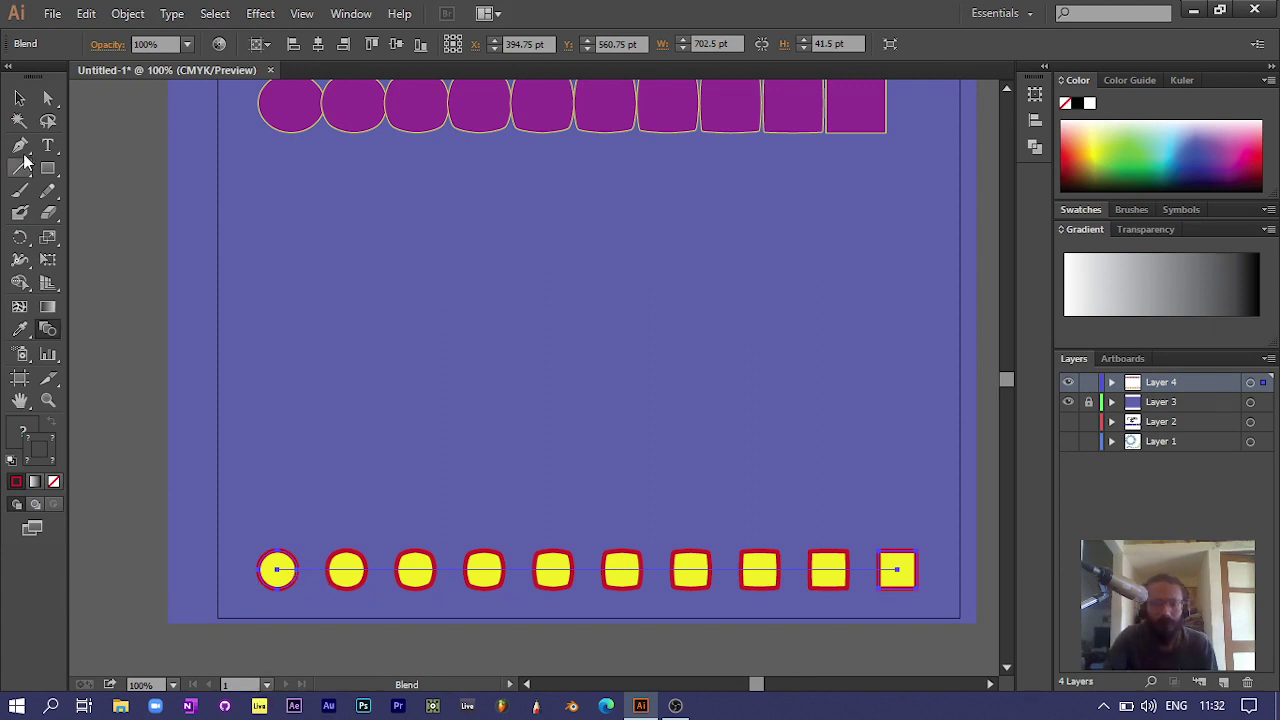
left_click(18, 101)
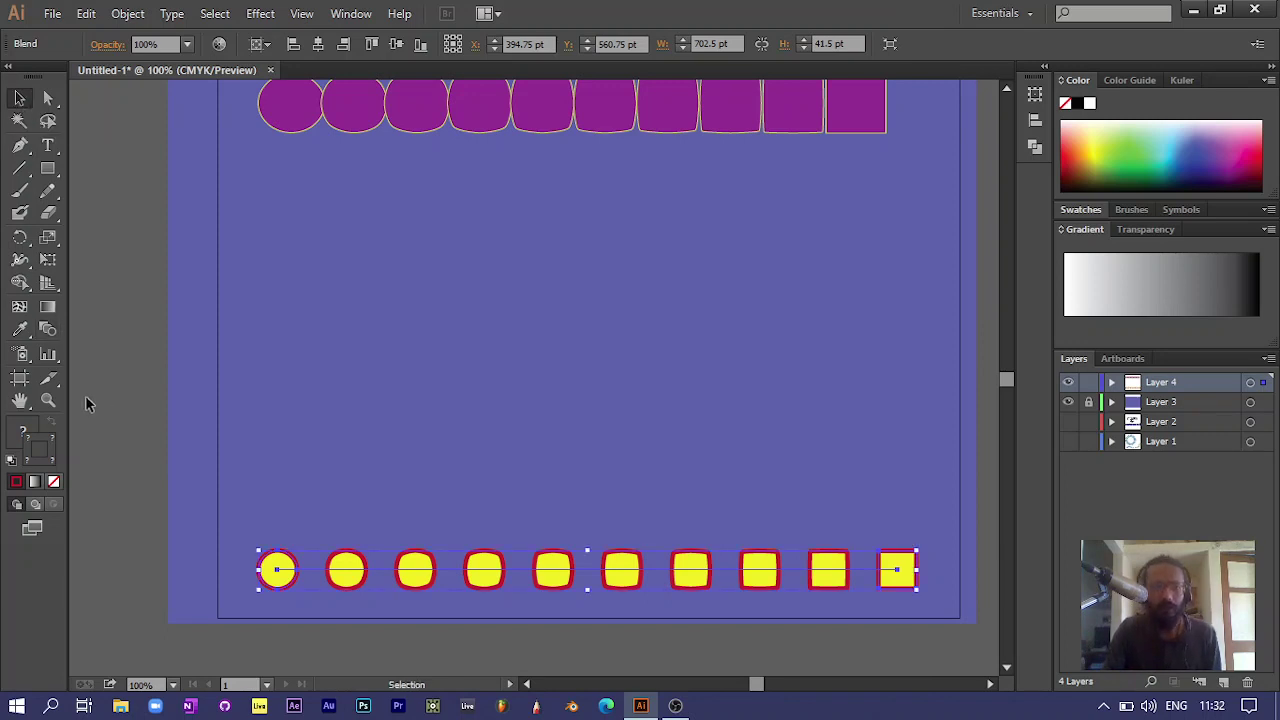
Open the yellow blend's options, try Smooth Color spacing, return to Specified Steps with 10 steps and preview it
double_click(49, 332)
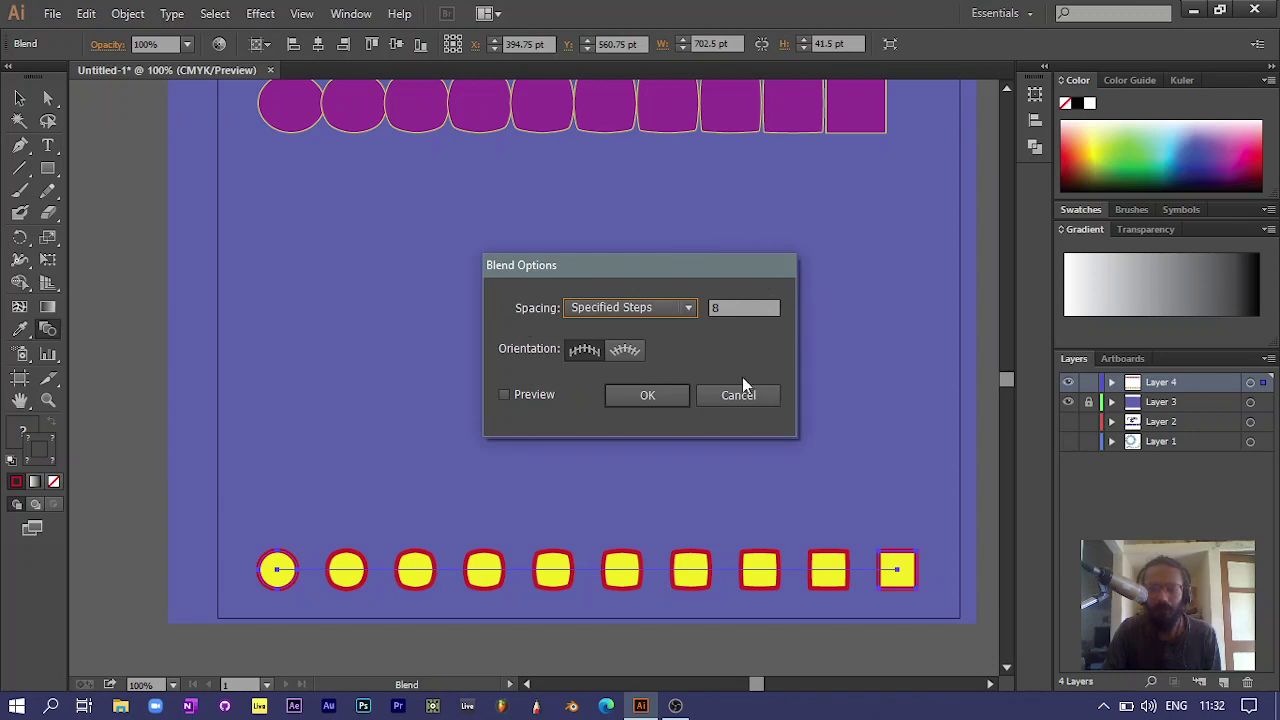
left_click(689, 308)
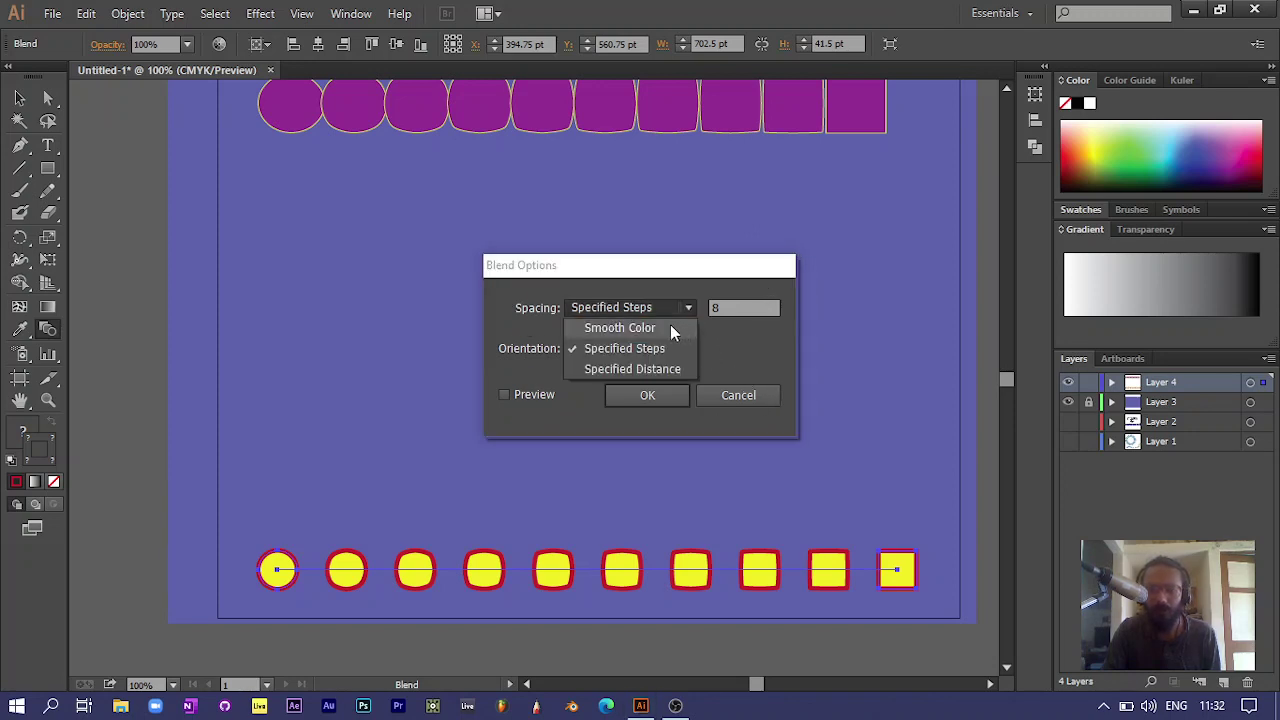
left_click(670, 330)
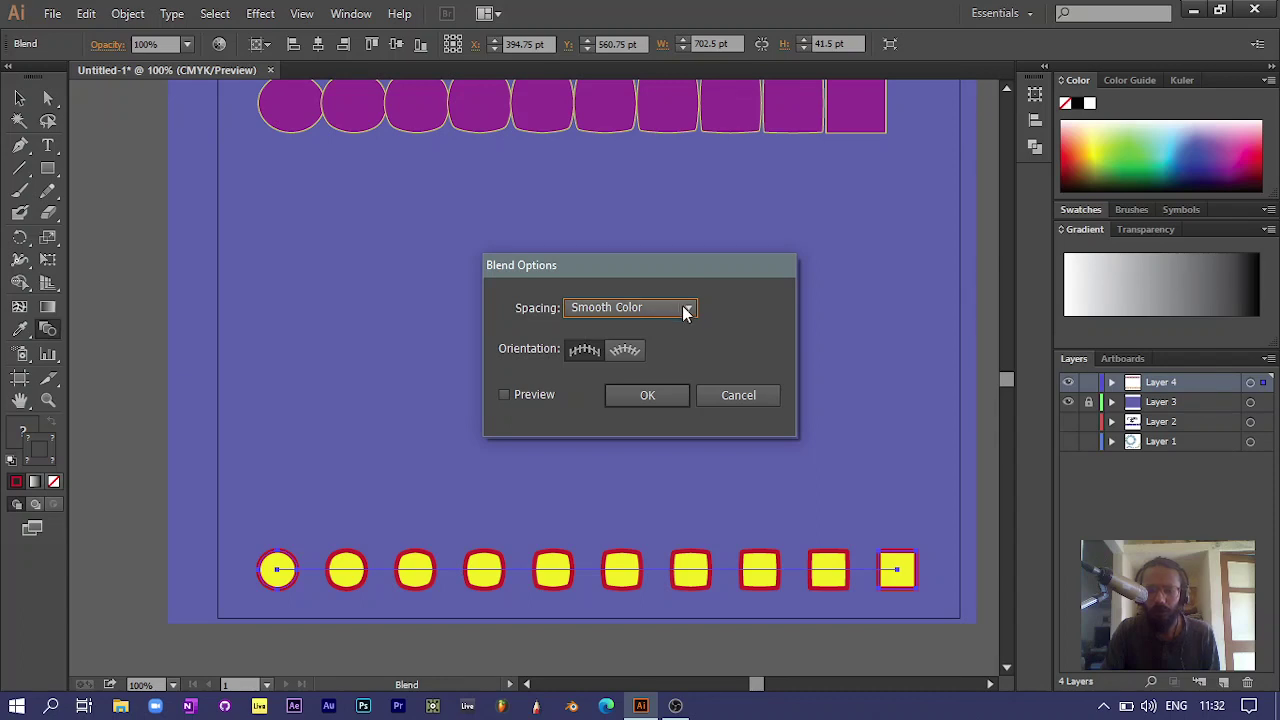
left_click(686, 307)
left_click(642, 350)
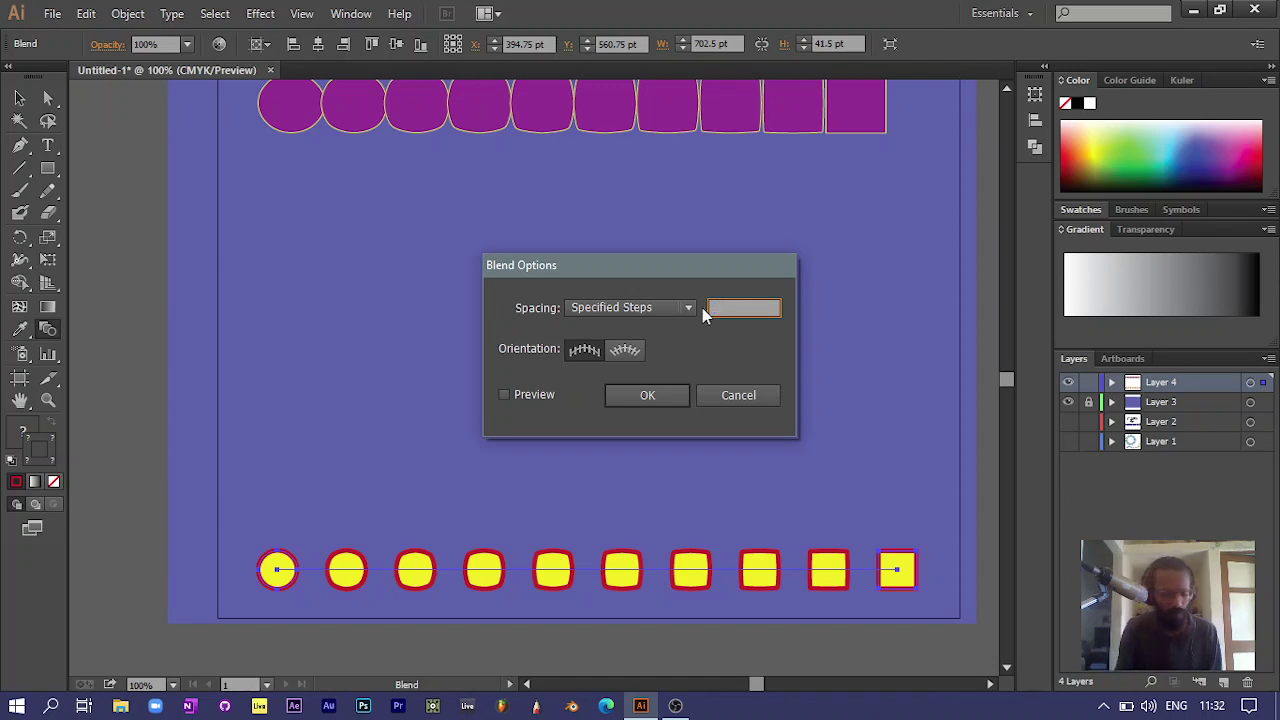
type("10")
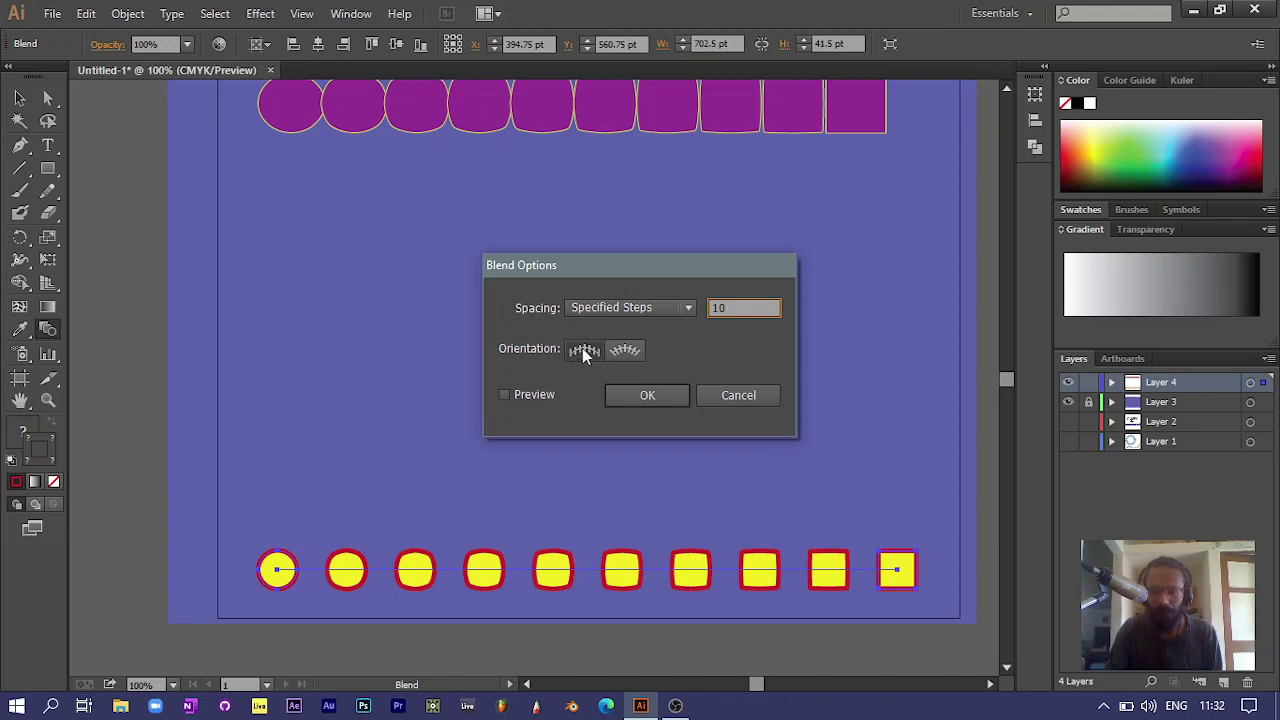
left_click(504, 395)
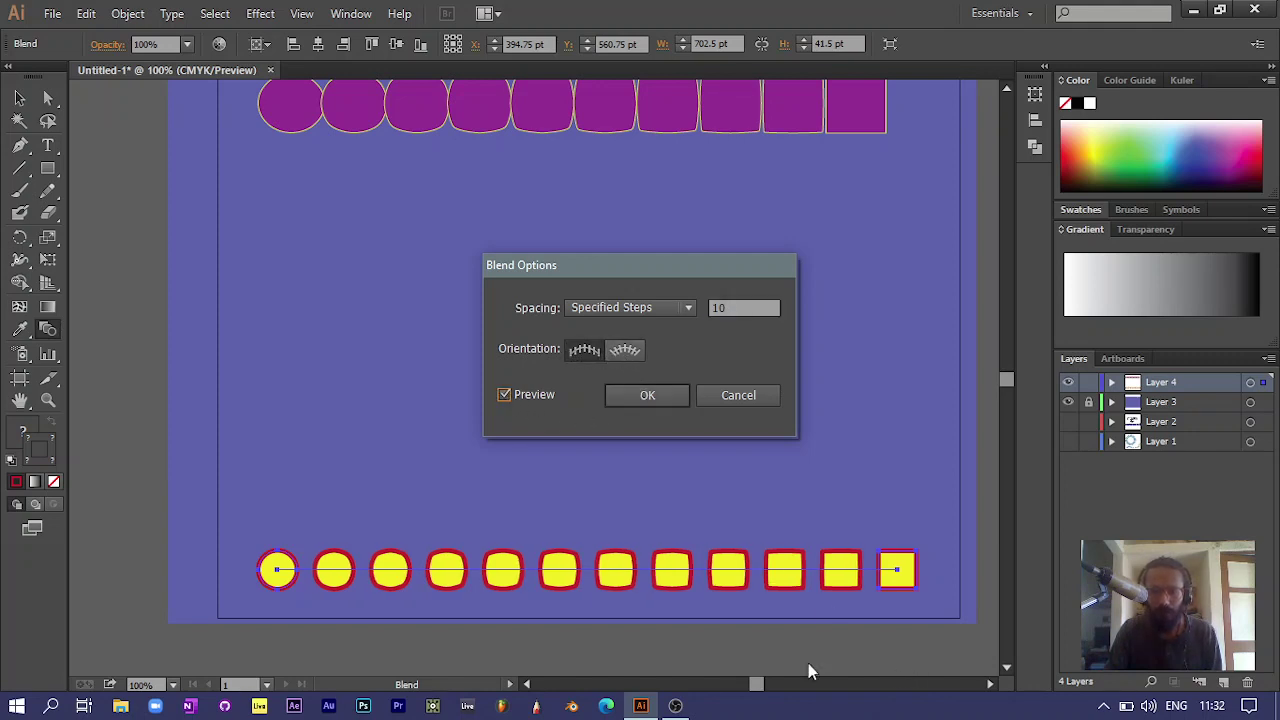
Try 20 specified steps for the yellow blend and refresh the preview
double_click(737, 310)
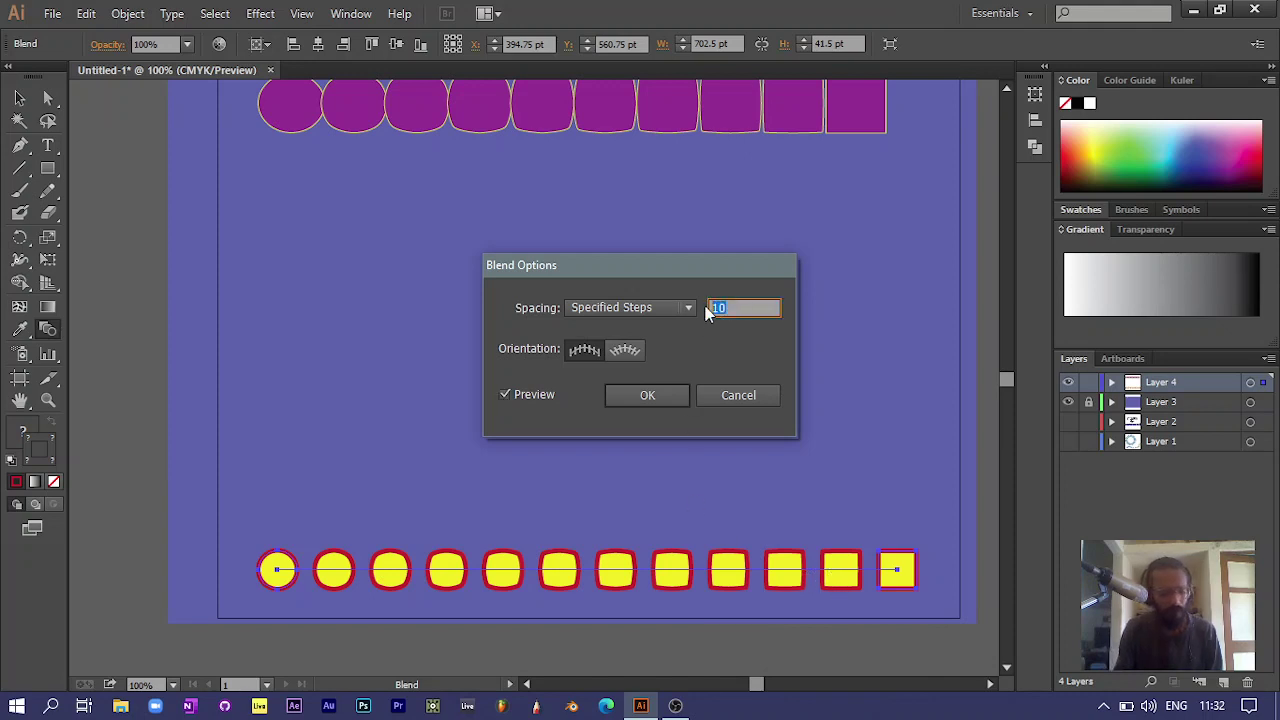
type("20")
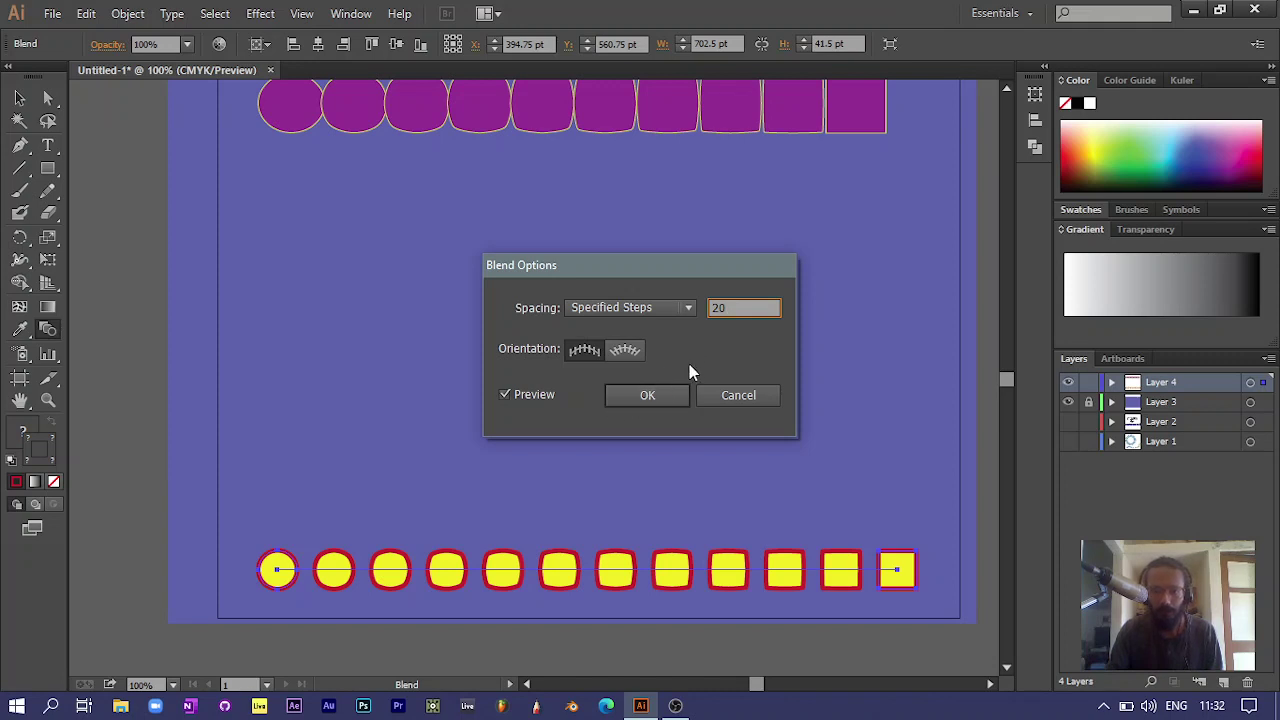
left_click(504, 395)
left_click(505, 394)
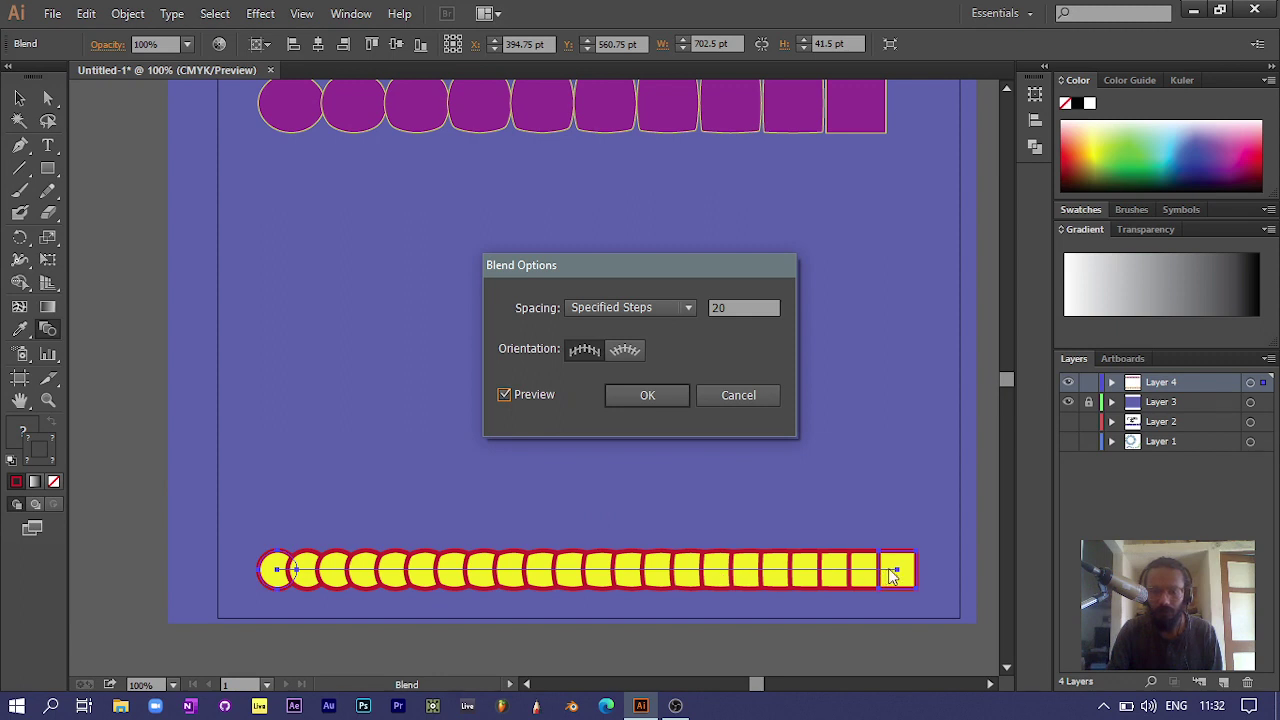
Try the Align to Path orientation for the 20-step blend and toggle the preview to compare
double_click(721, 309)
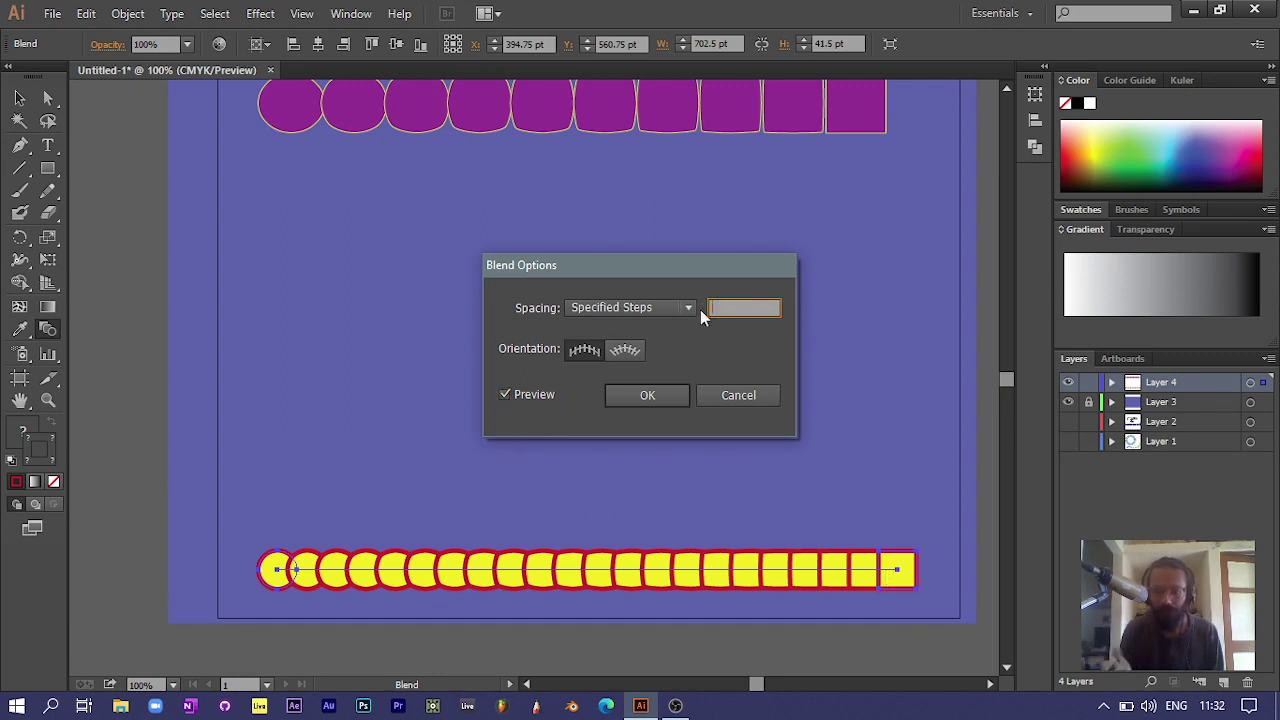
key("BackSpace")
key("Tab")
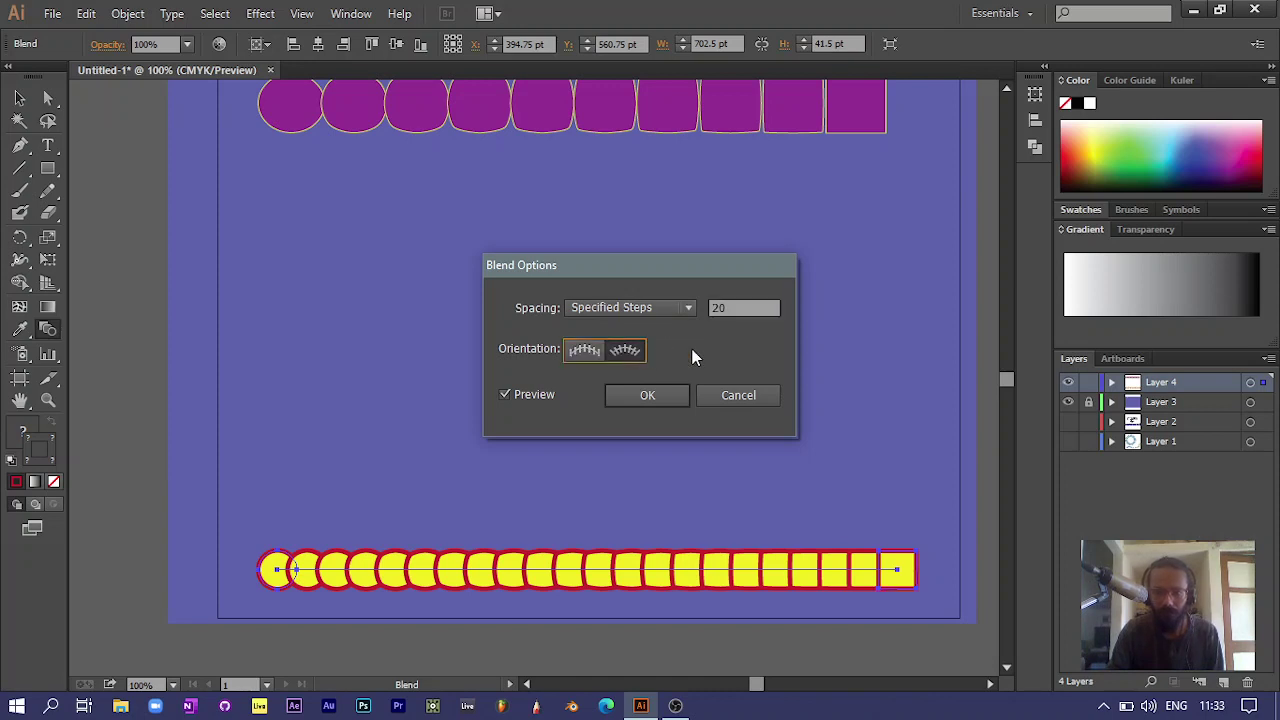
left_click(506, 397)
left_click(506, 397)
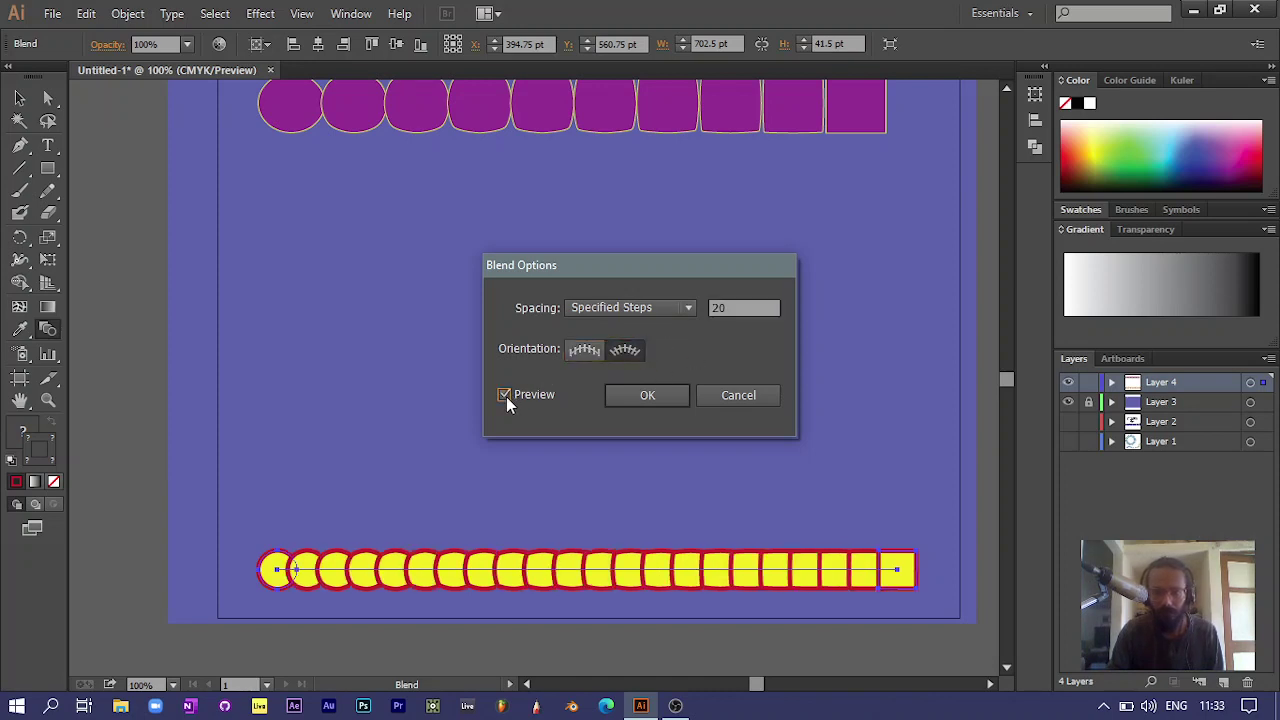
left_click(506, 396)
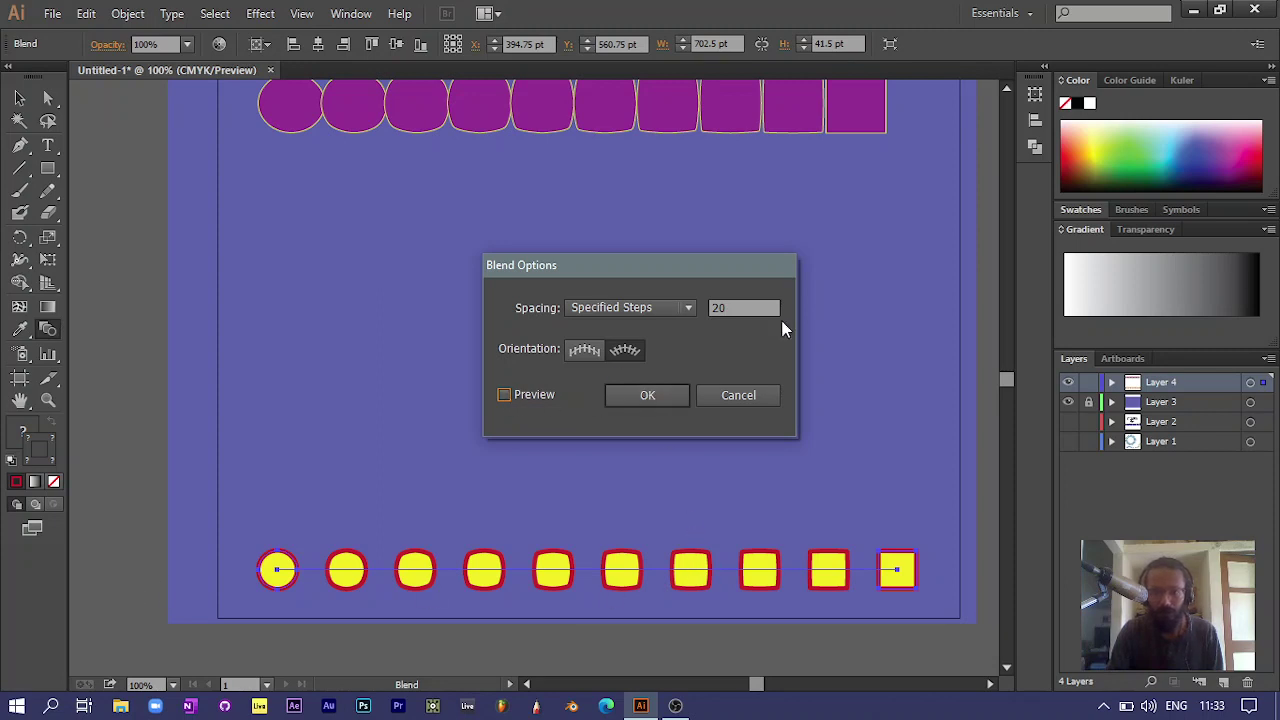
Set the yellow blend to 12 specified steps with Align to Page orientation, preview it and apply the options
left_click(752, 310)
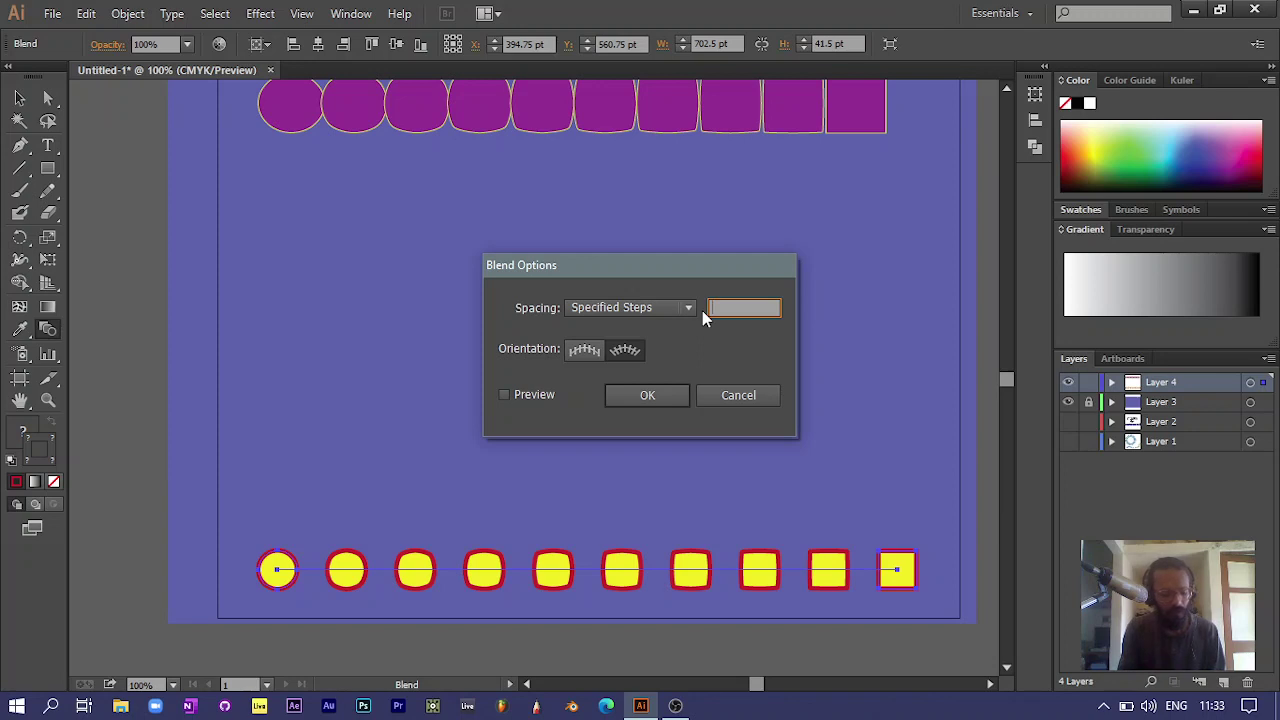
type("10")
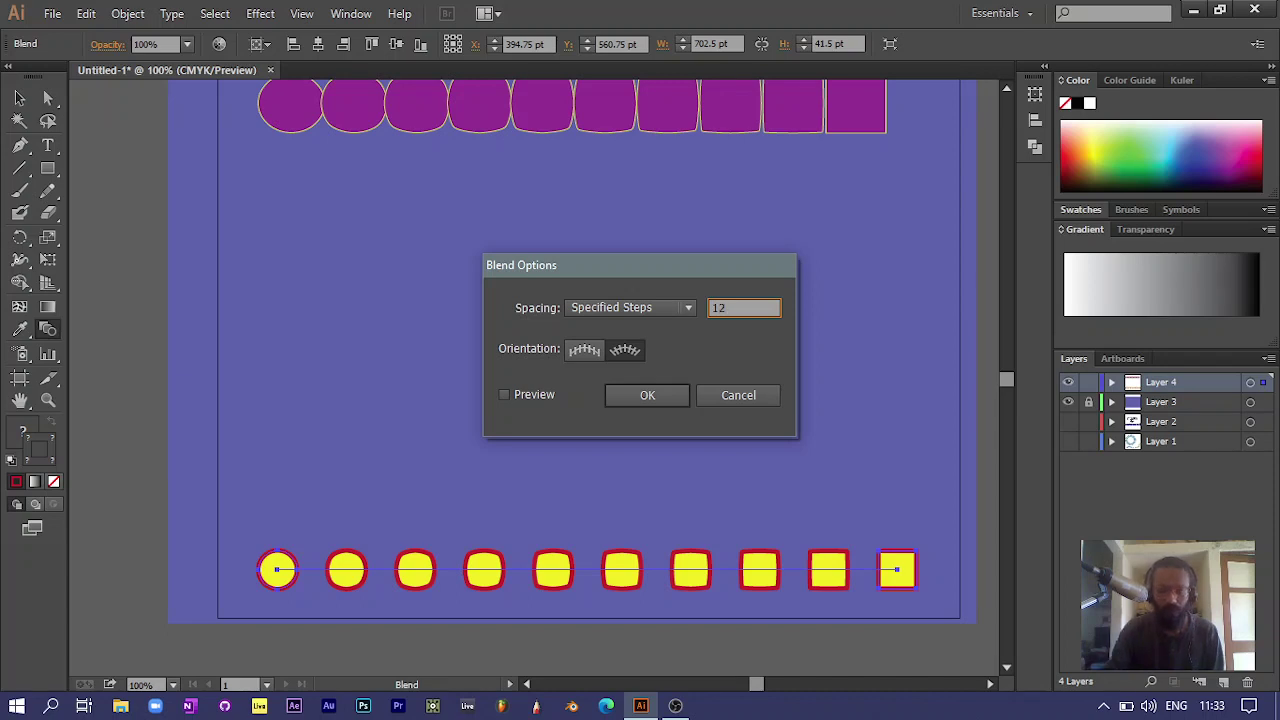
left_click(505, 395)
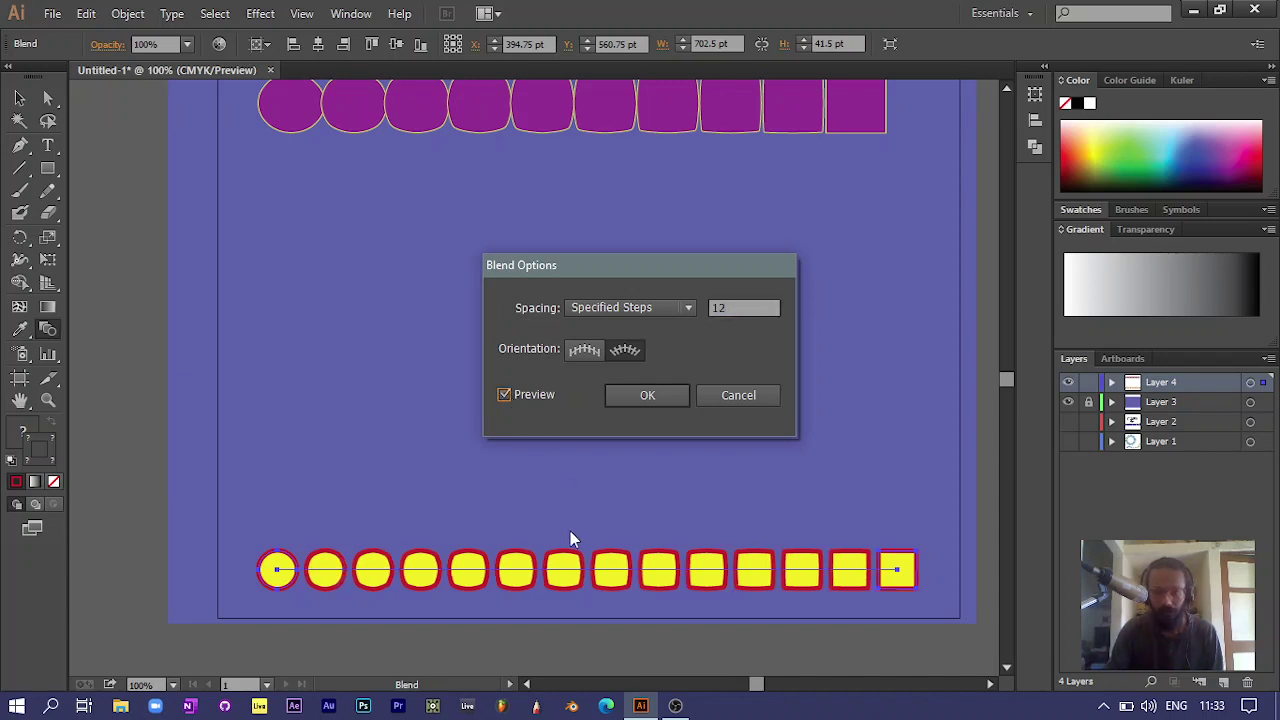
left_click(586, 354)
left_click(627, 397)
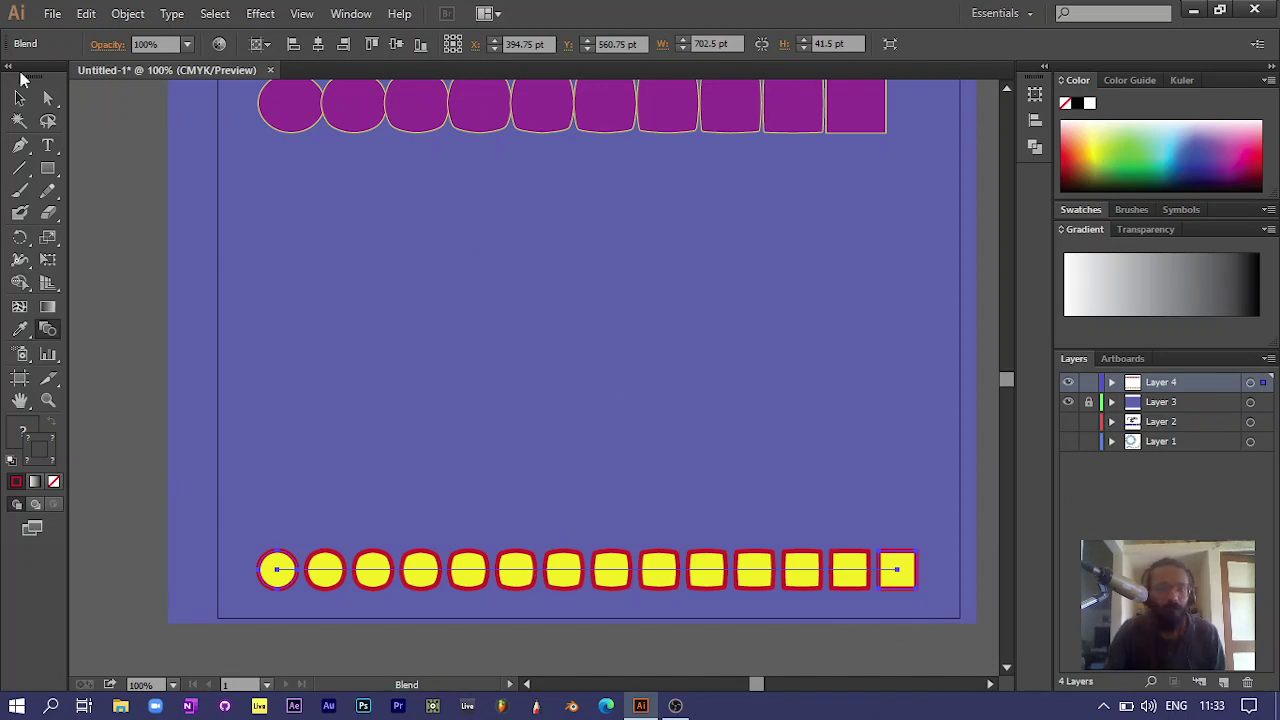
Draw a large circle between the two blend rows, toward the artboard's left side, with the Ellipse tool
left_click(48, 170)
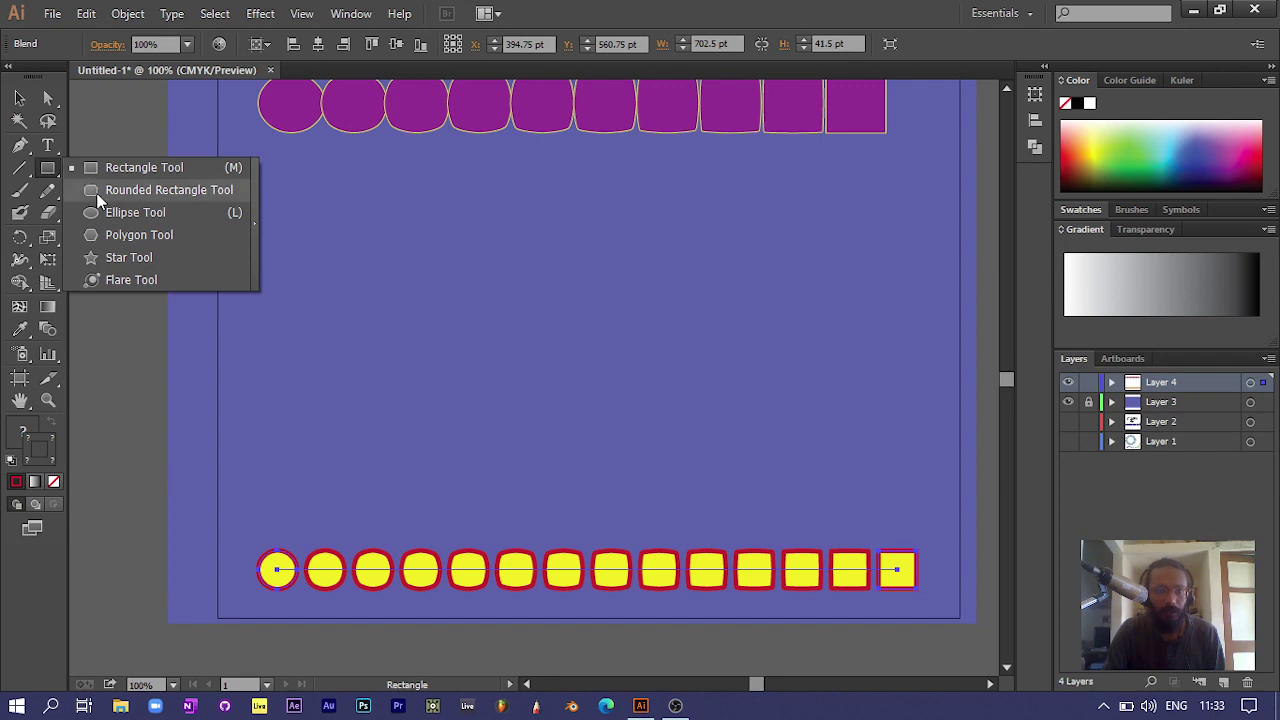
left_click(103, 214)
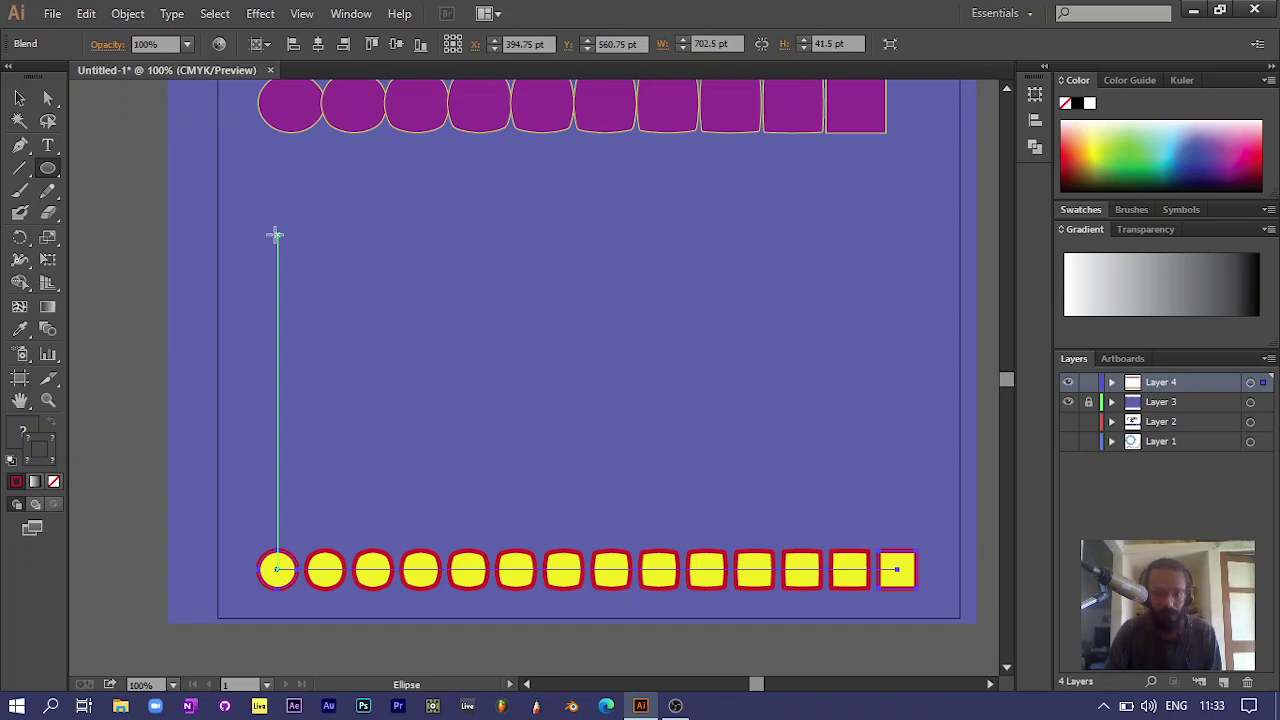
left_click_drag(276, 235, 538, 472)
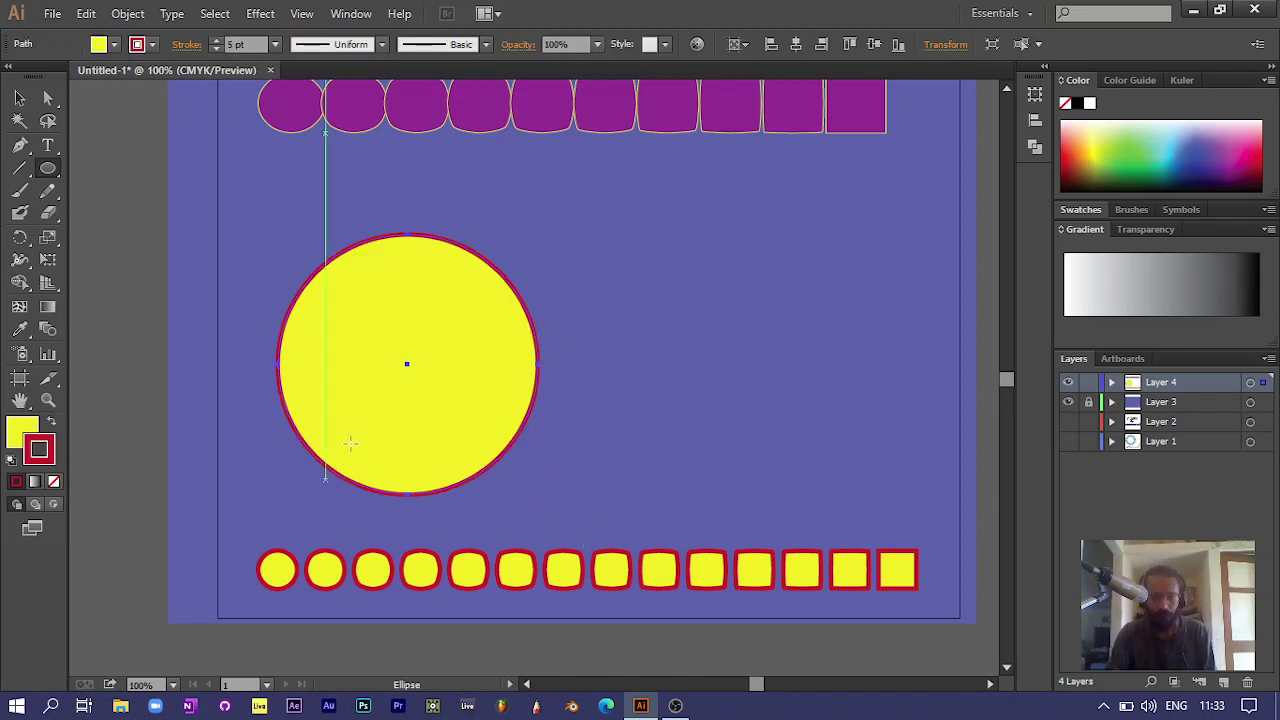
Remove both the fill and the stroke from the large circle
left_click(24, 423)
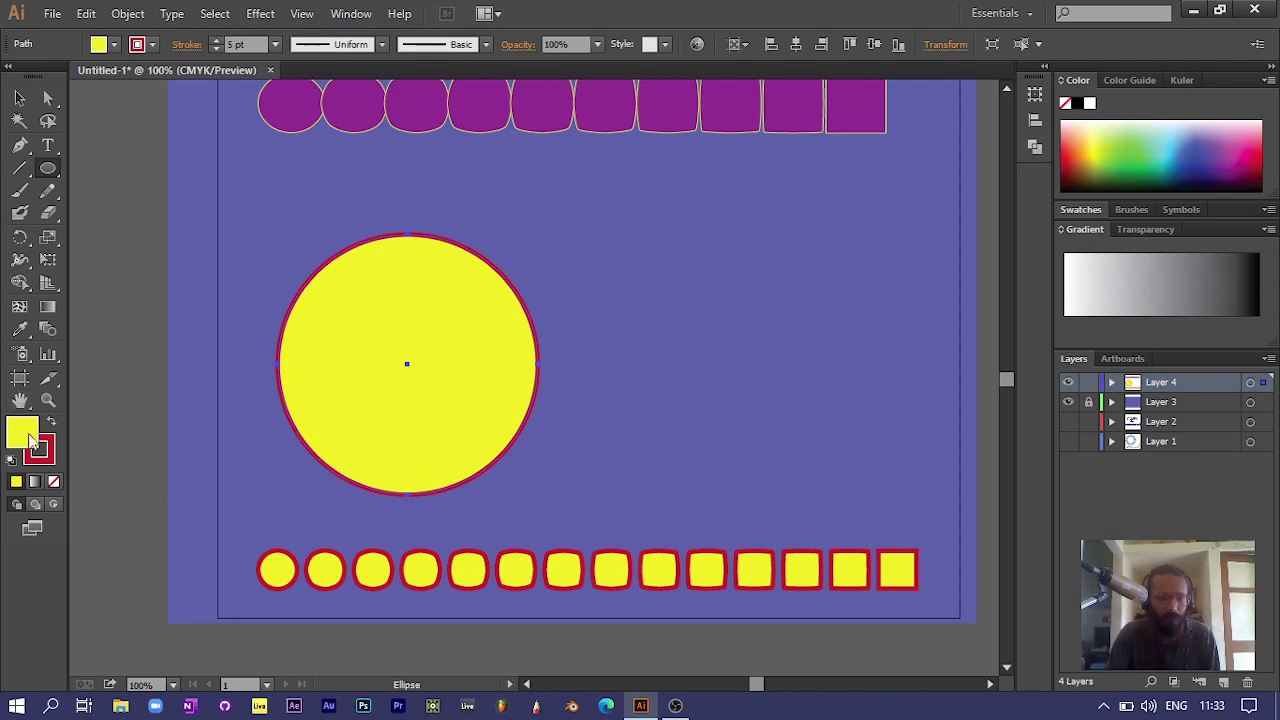
left_click(54, 482)
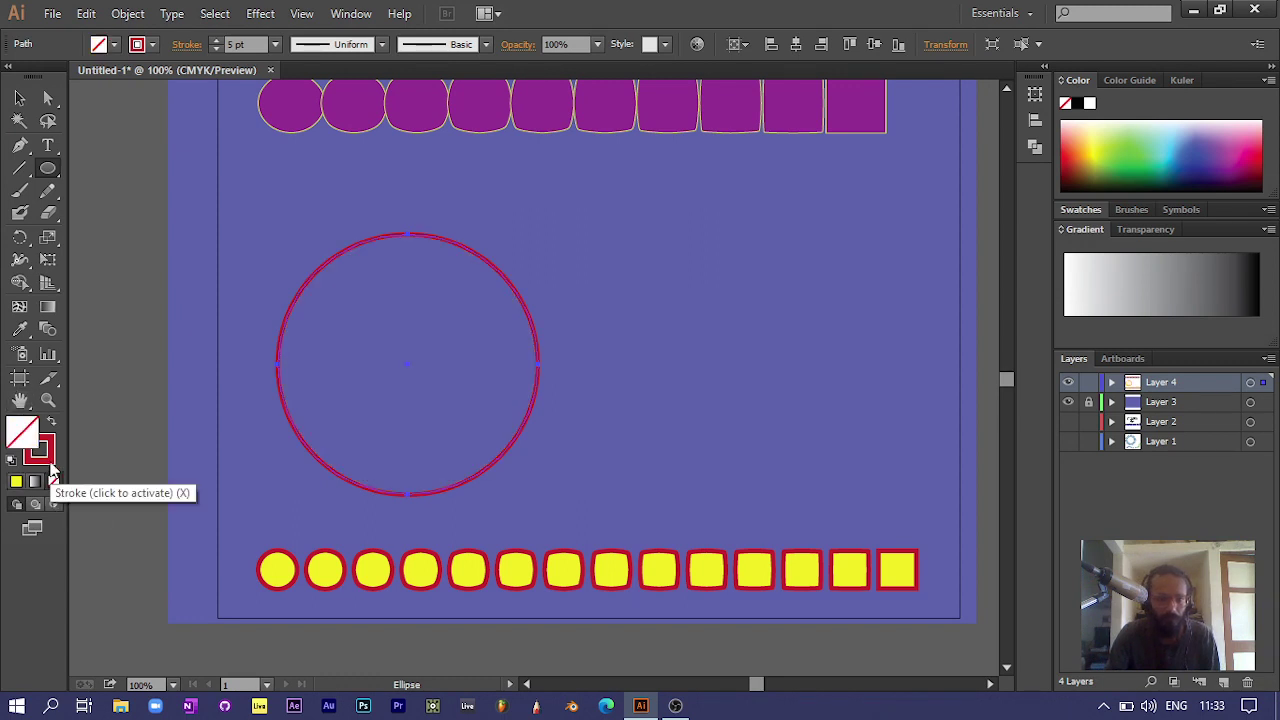
left_click(51, 464)
left_click(54, 482)
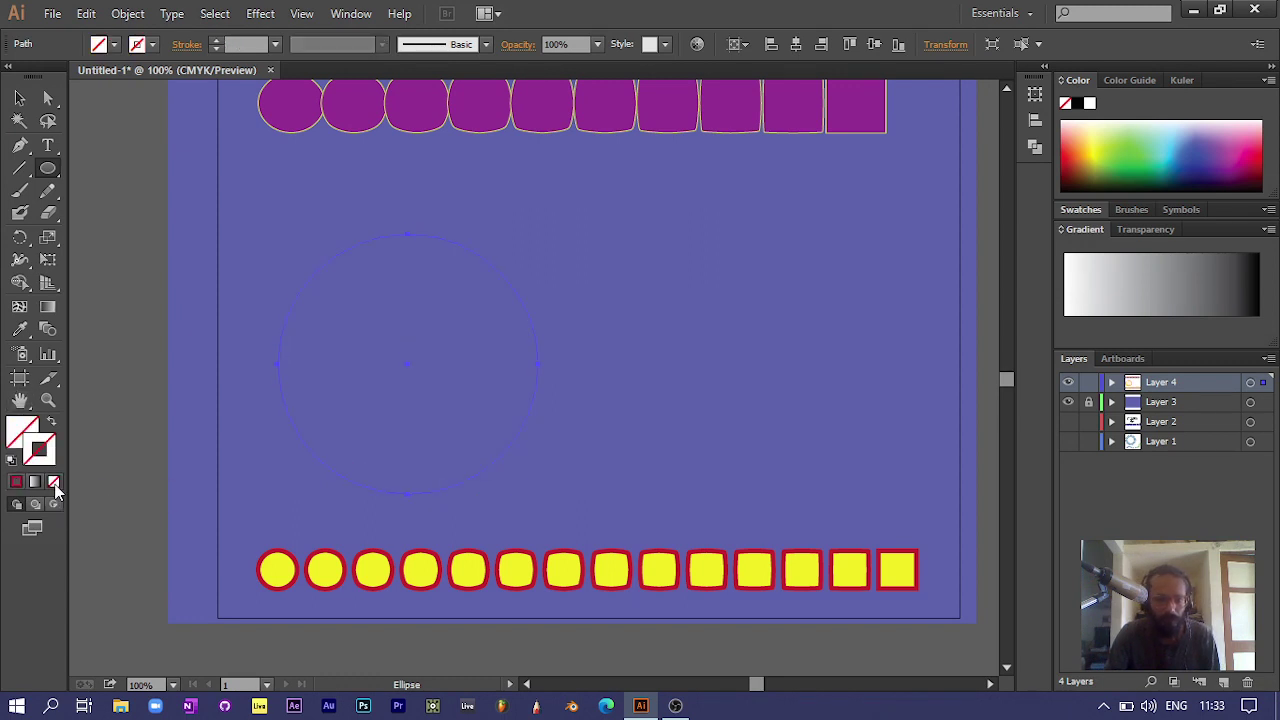
Select the large empty circle together with the yellow blend and replace the blend's spine with the circle
left_click(28, 103)
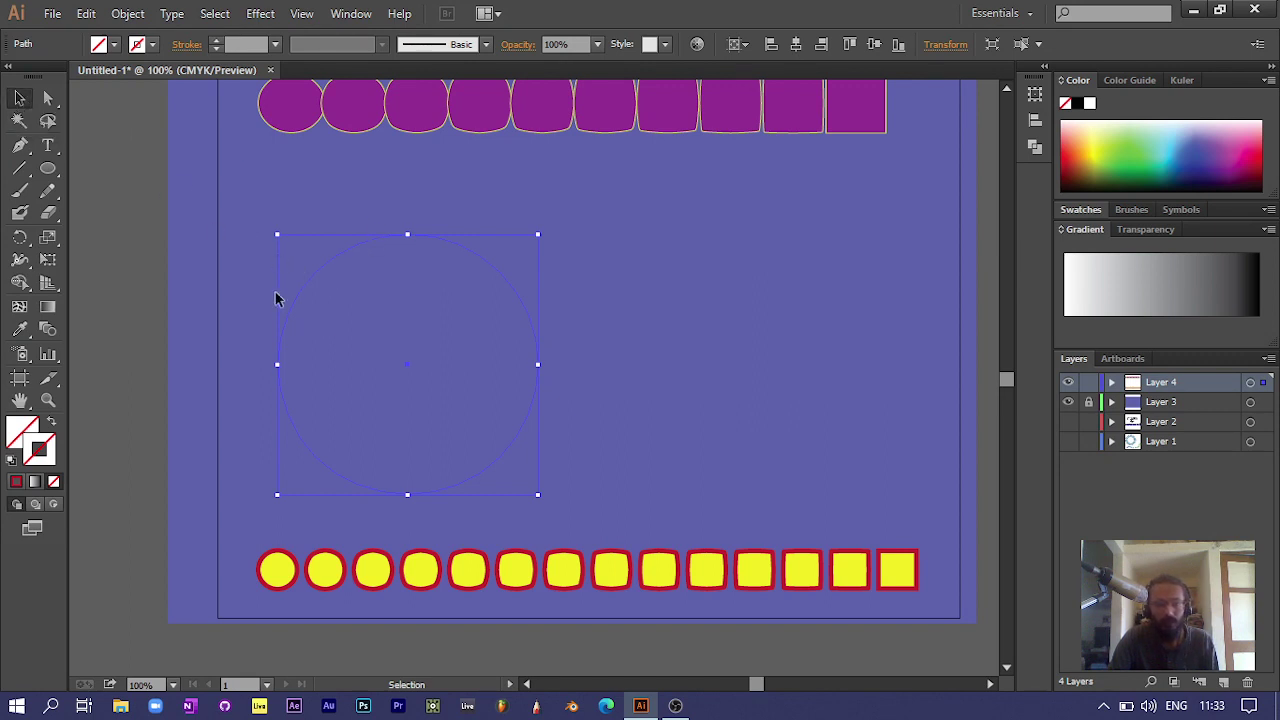
left_click_drag(432, 361, 940, 612)
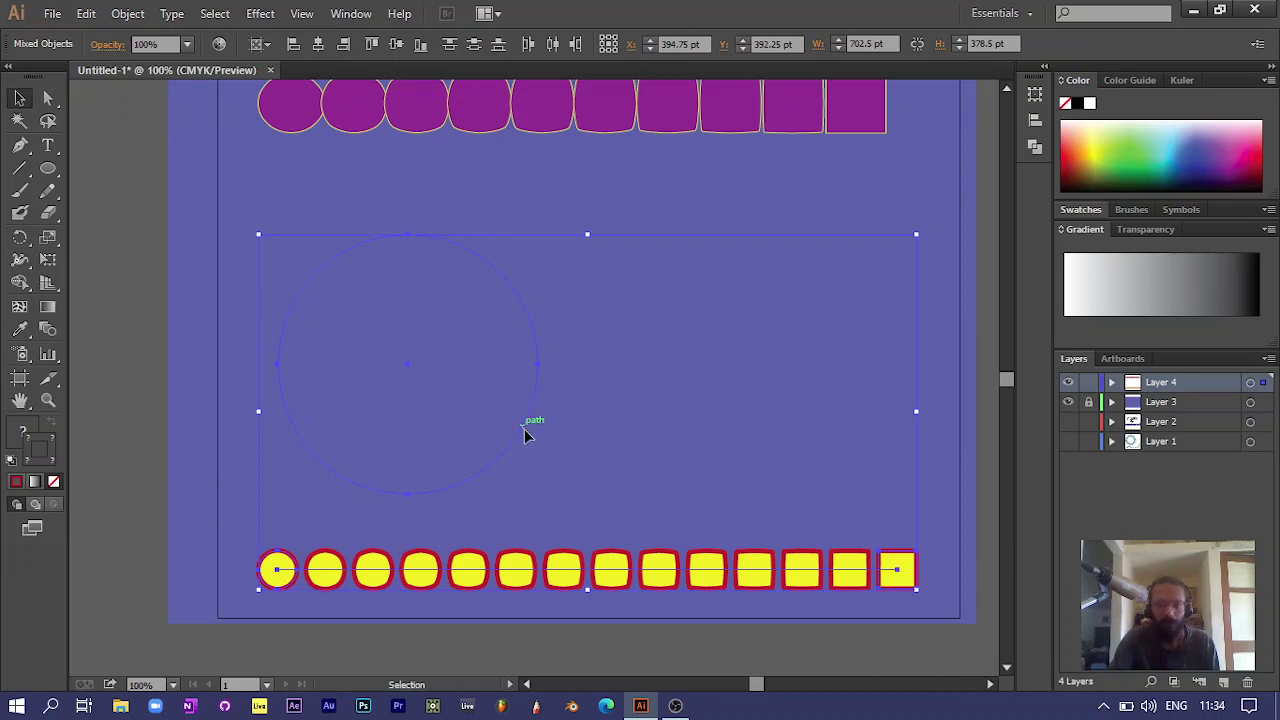
left_click(137, 14)
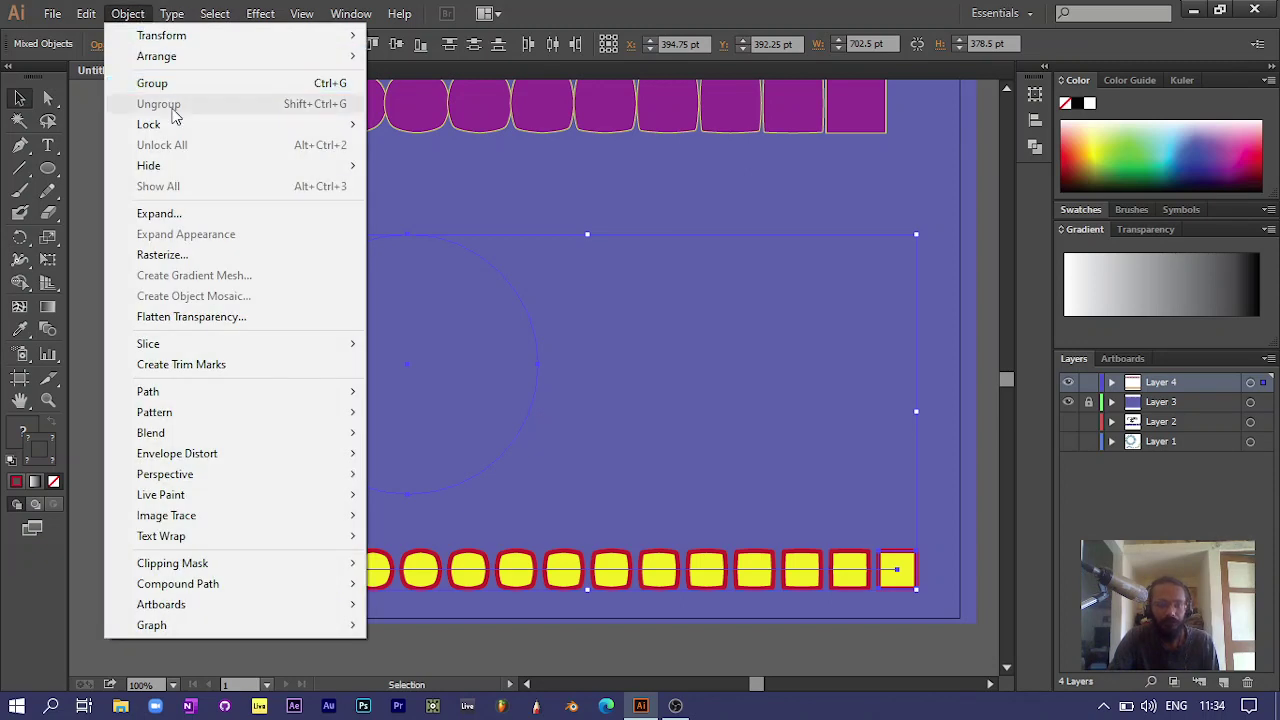
mouse_move(190, 432)
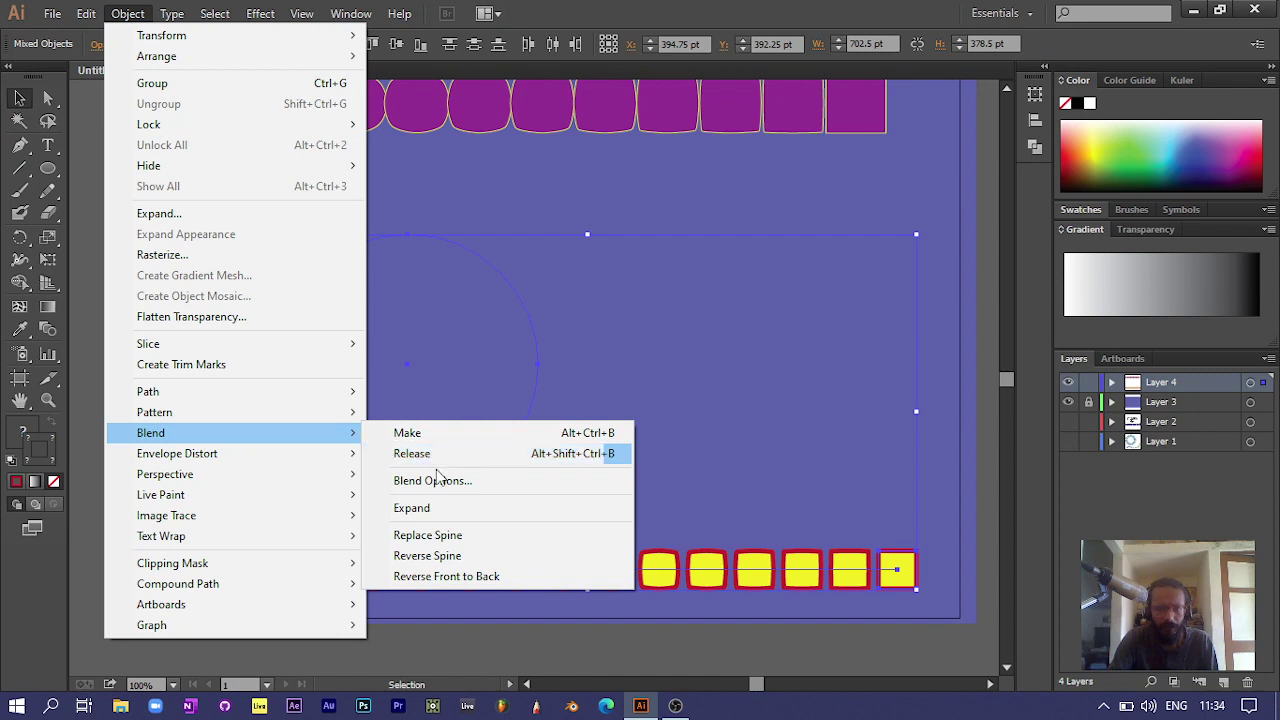
left_click(447, 540)
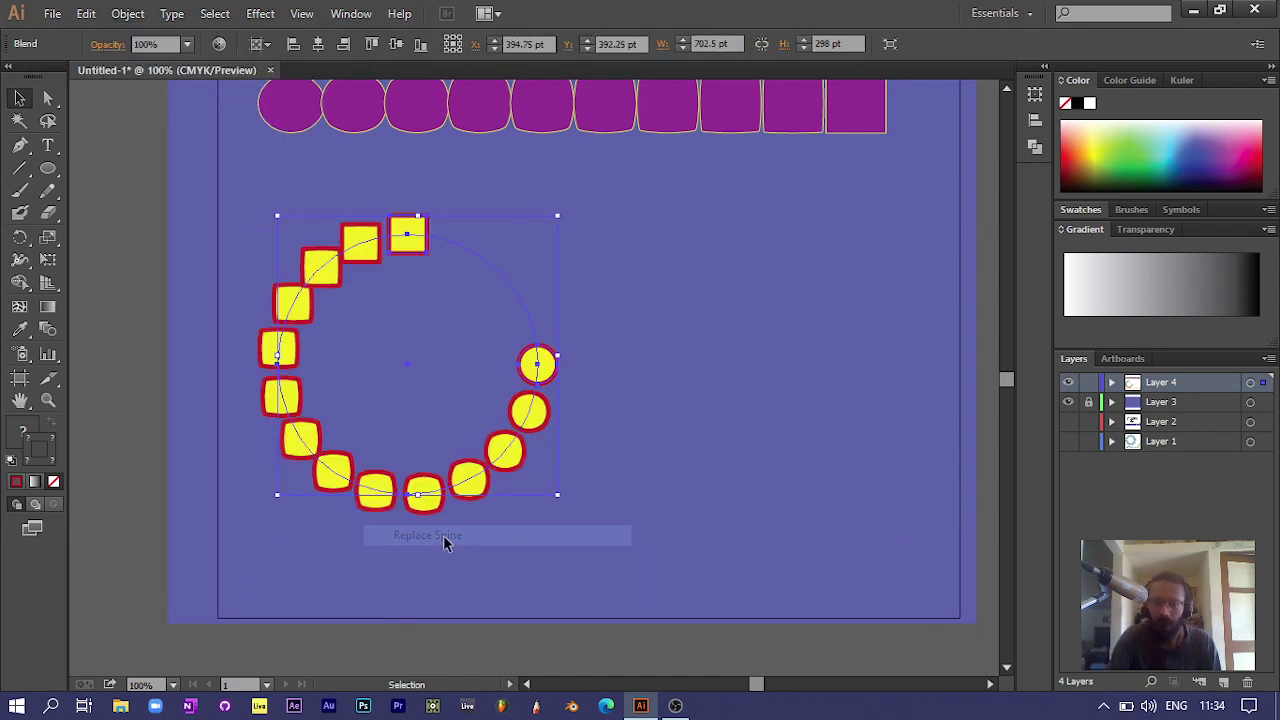
Try to reposition the end square of the circular yellow blend in isolation mode, and undo the resulting changes
double_click(405, 231)
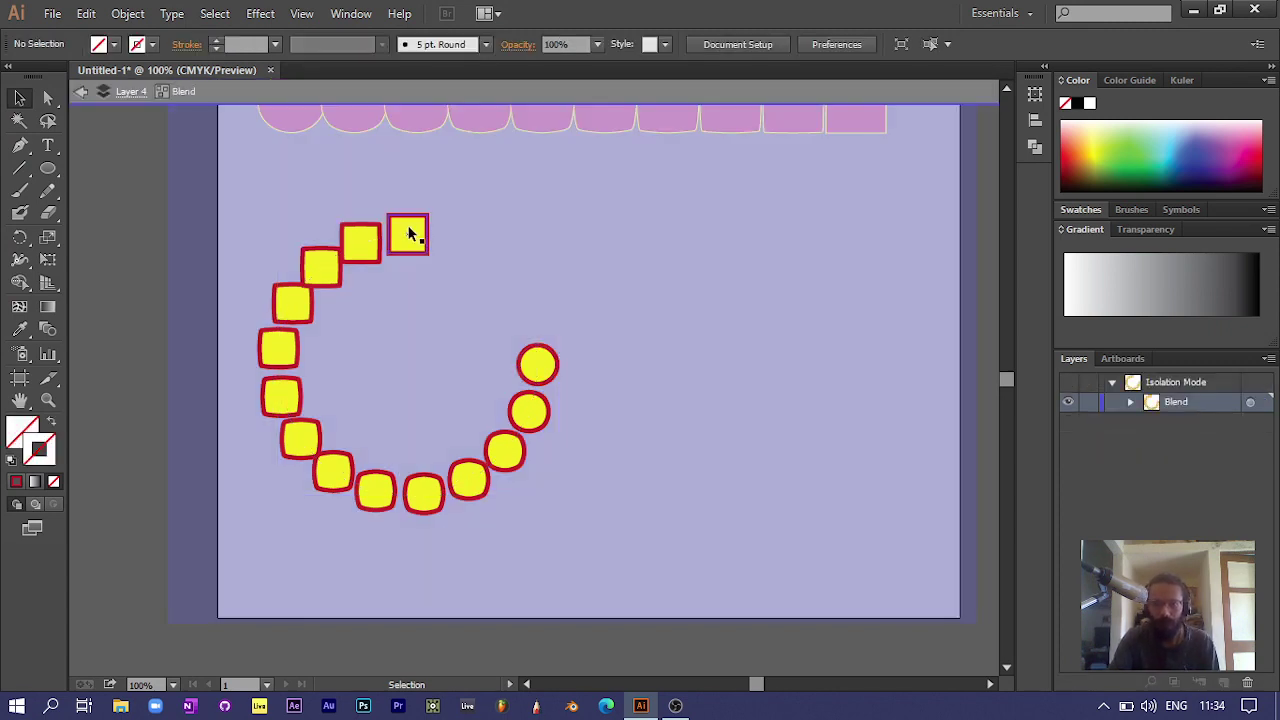
mouse_move(406, 231)
left_mouse_down()
mouse_move(476, 231)
mouse_move(409, 223)
mouse_move(431, 194)
mouse_move(498, 229)
mouse_move(407, 213)
mouse_move(429, 266)
mouse_move(420, 232)
left_mouse_up()
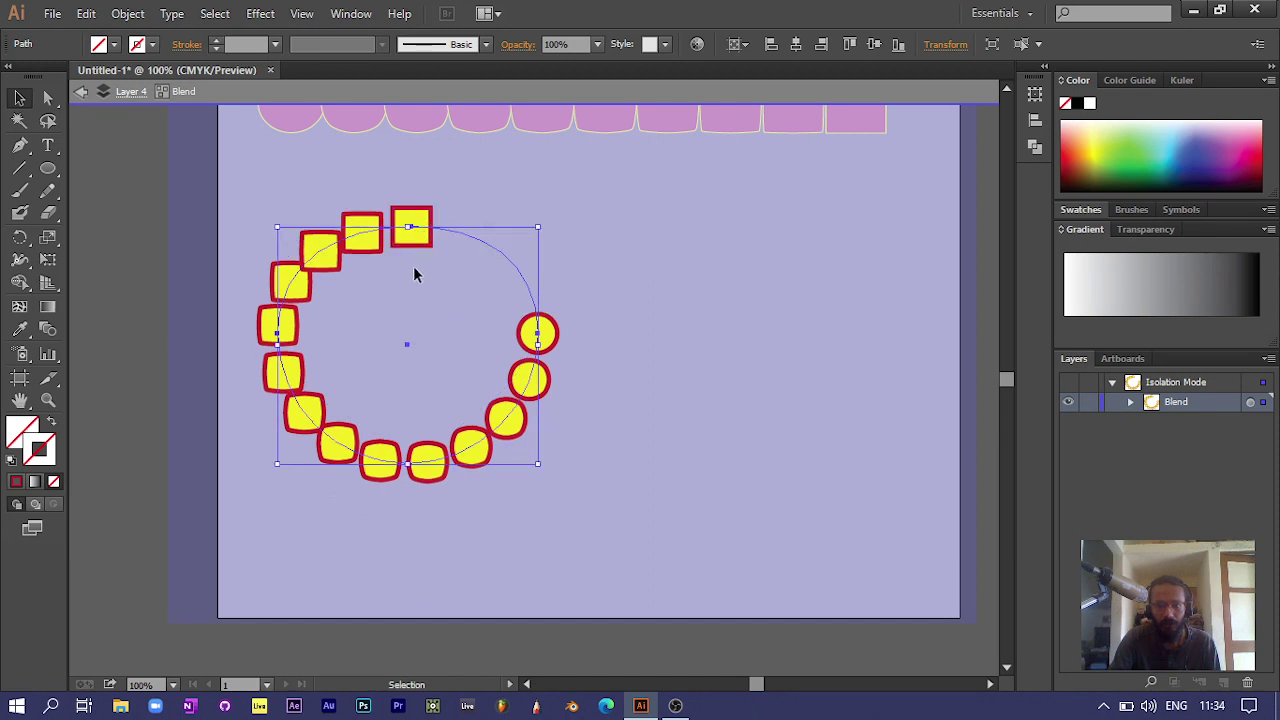
key("ctrl+z")
key("ctrl+z")
key("ctrl+z")
key("ctrl+z")
key("ctrl+z")
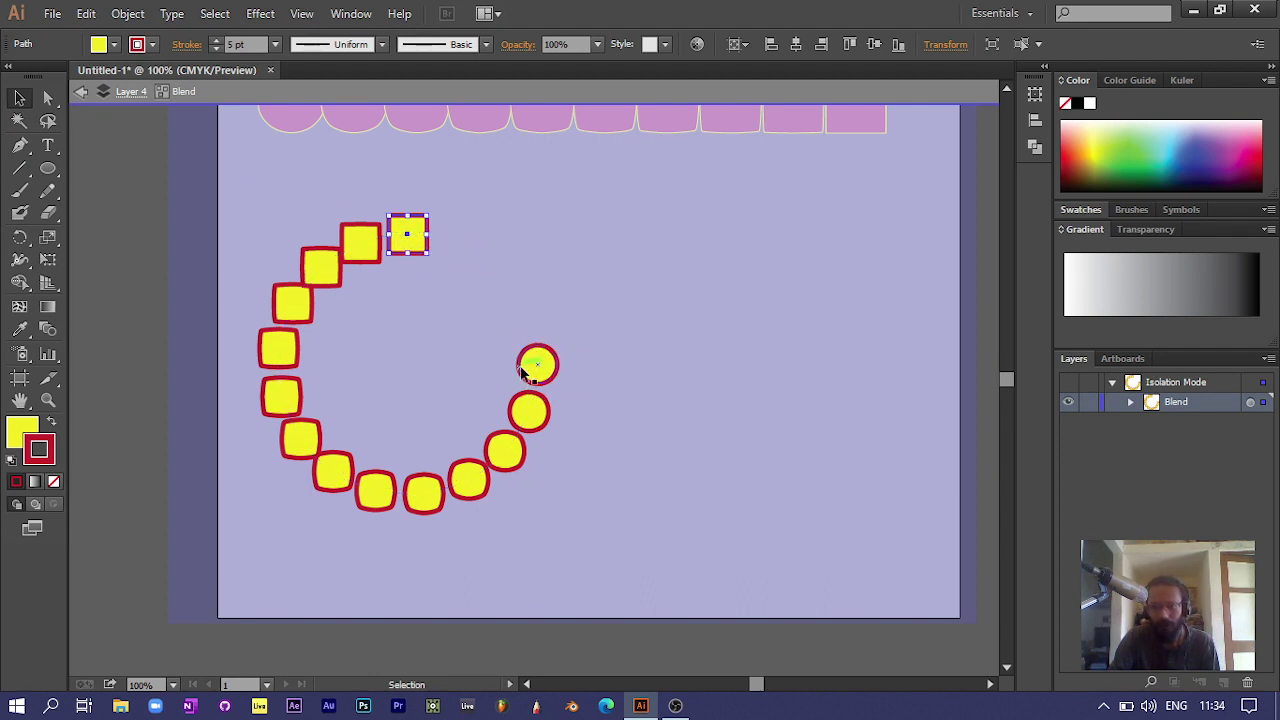
Try the Pen tool on the circular blend near its end circle, and undo back to before the spine replacement
left_click(25, 146)
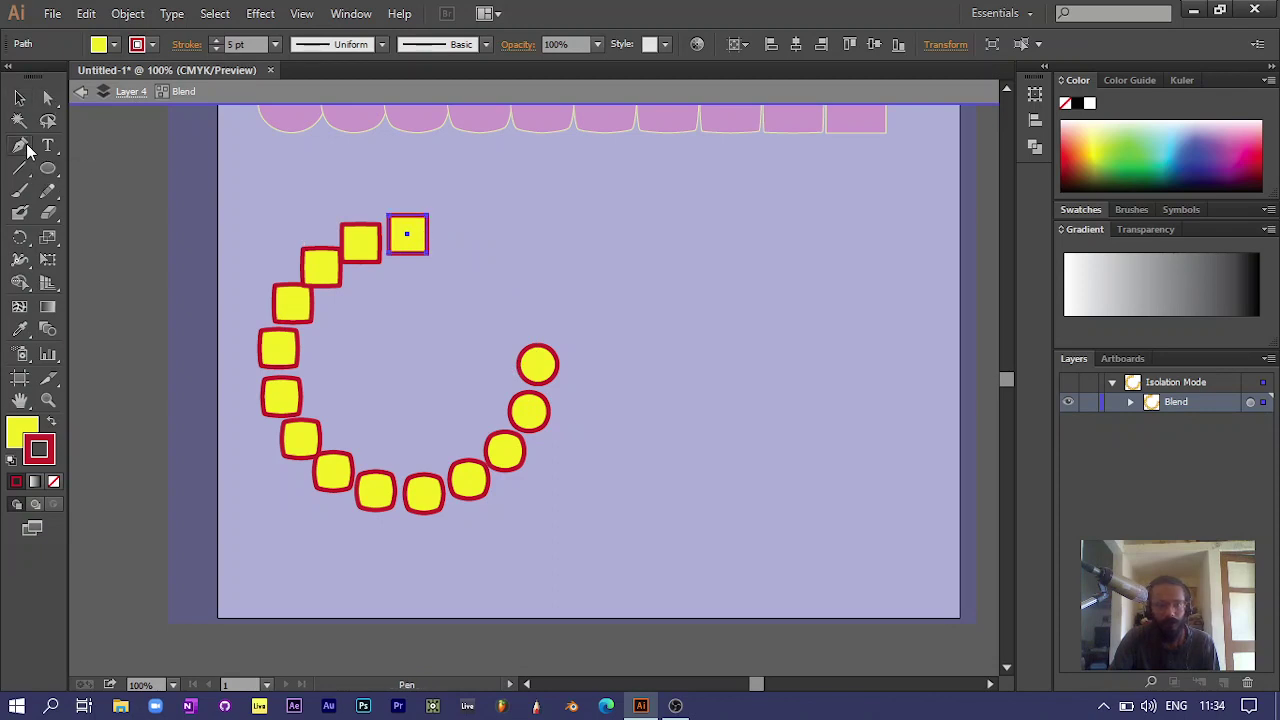
left_click(536, 344)
left_click_drag(536, 344, 490, 274)
key("ctrl+z")
key("ctrl+z")
key("ctrl+z")
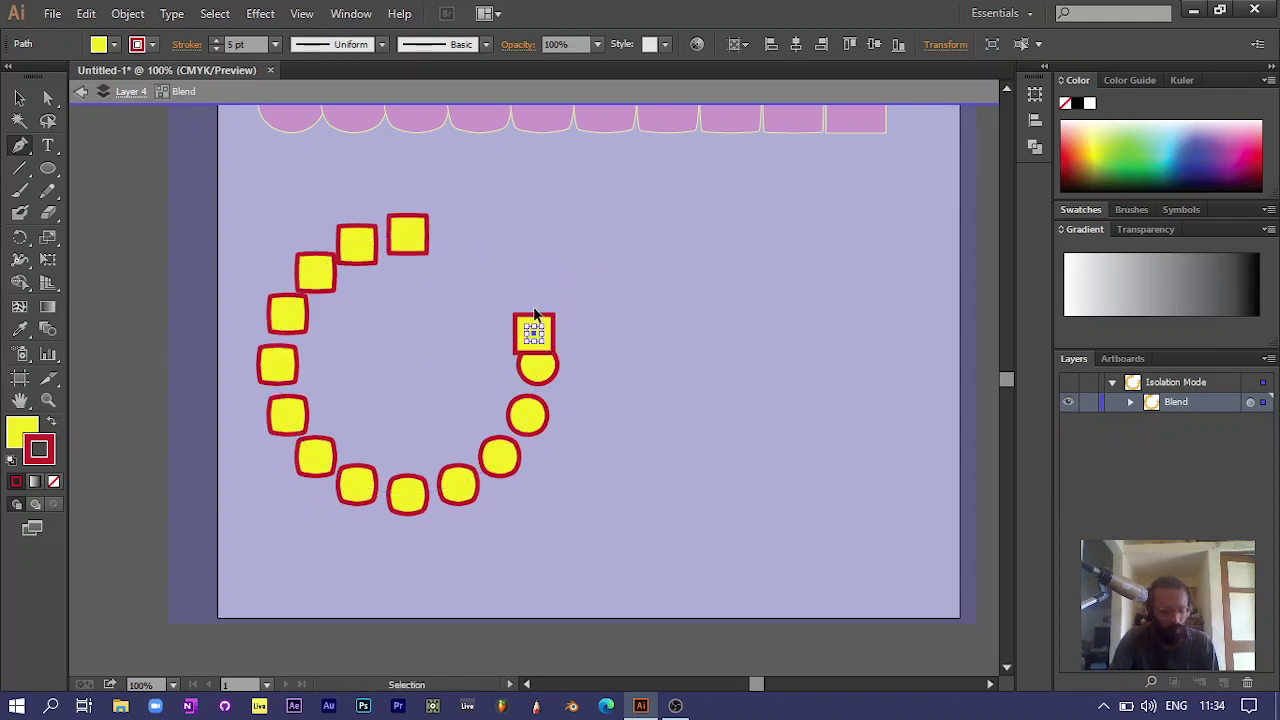
key("ctrl+z")
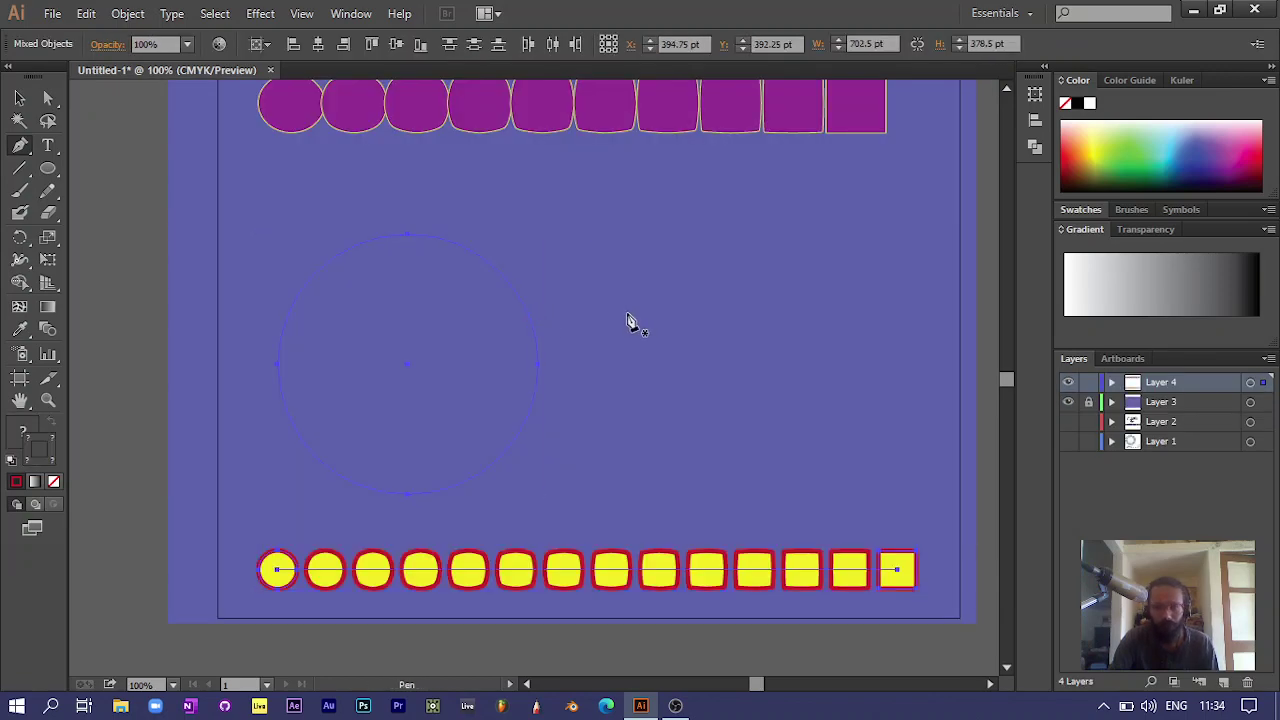
Redo the spine replacement for the yellow blend
left_click(127, 14)
mouse_move(95, 16)
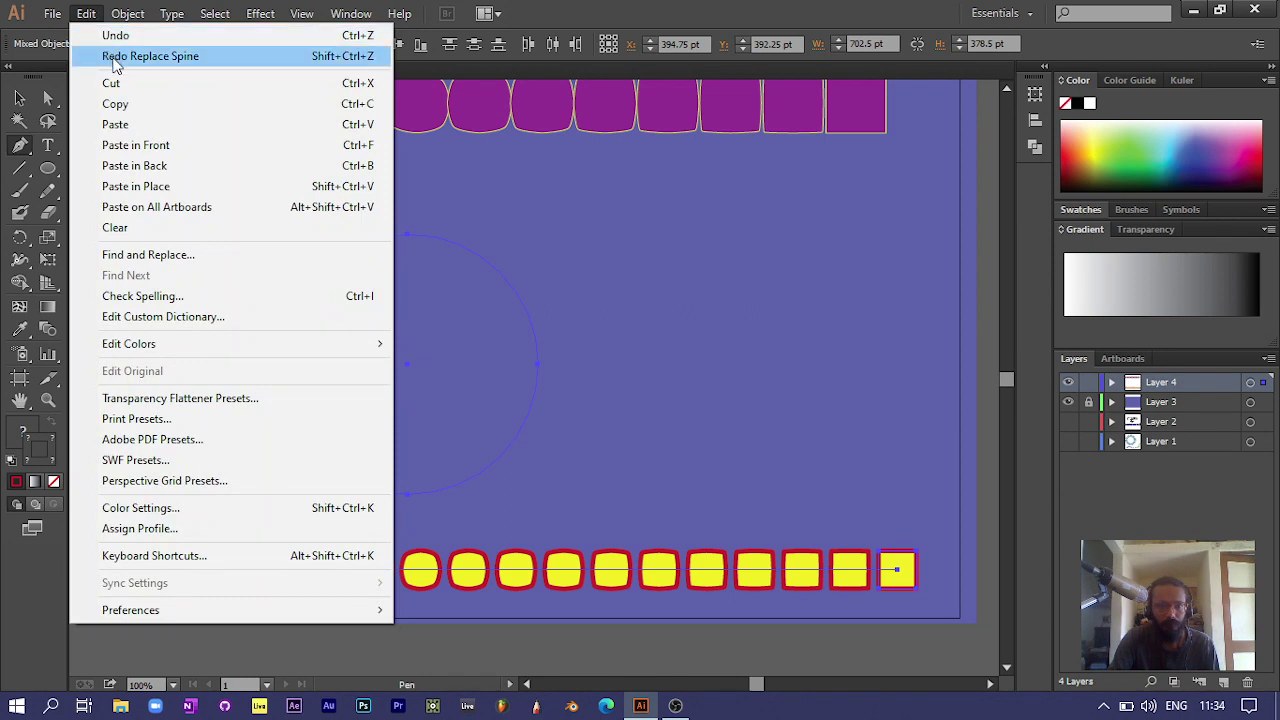
left_click(115, 60)
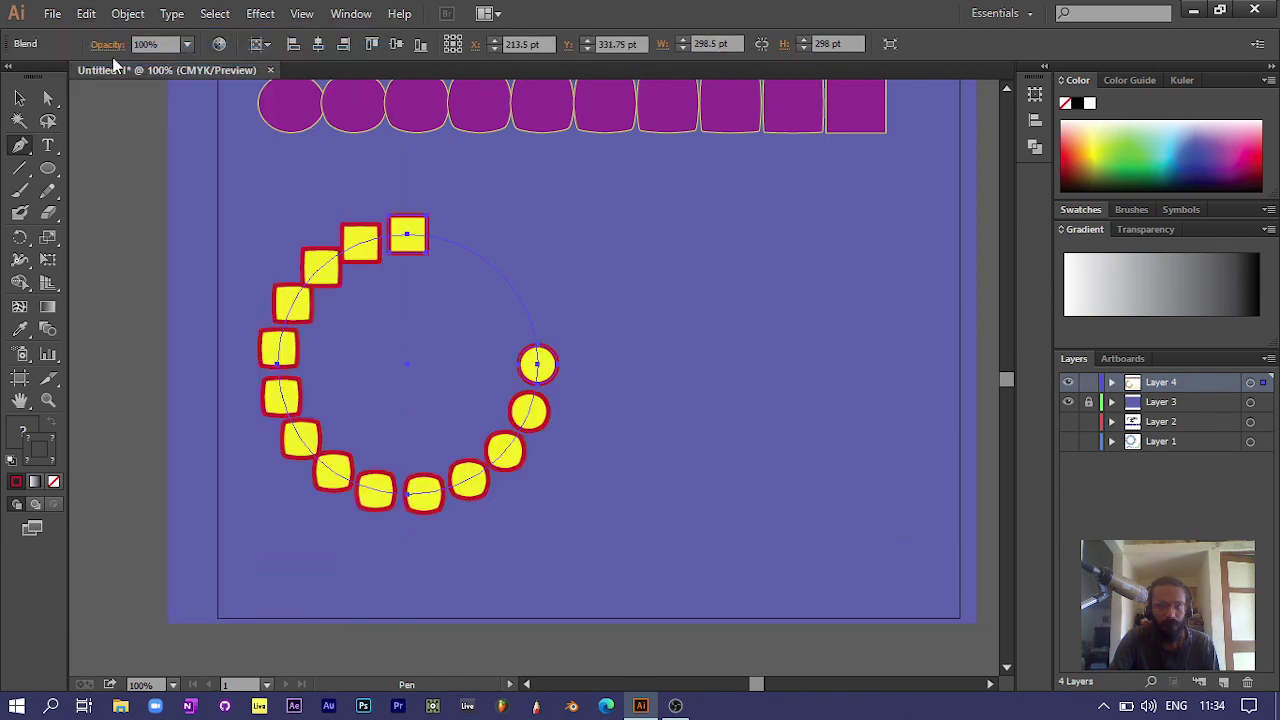
Add three anchor points to the circular spine within its upper-right gap with the Pen tool, spreading the shapes around the circle
left_click(535, 327)
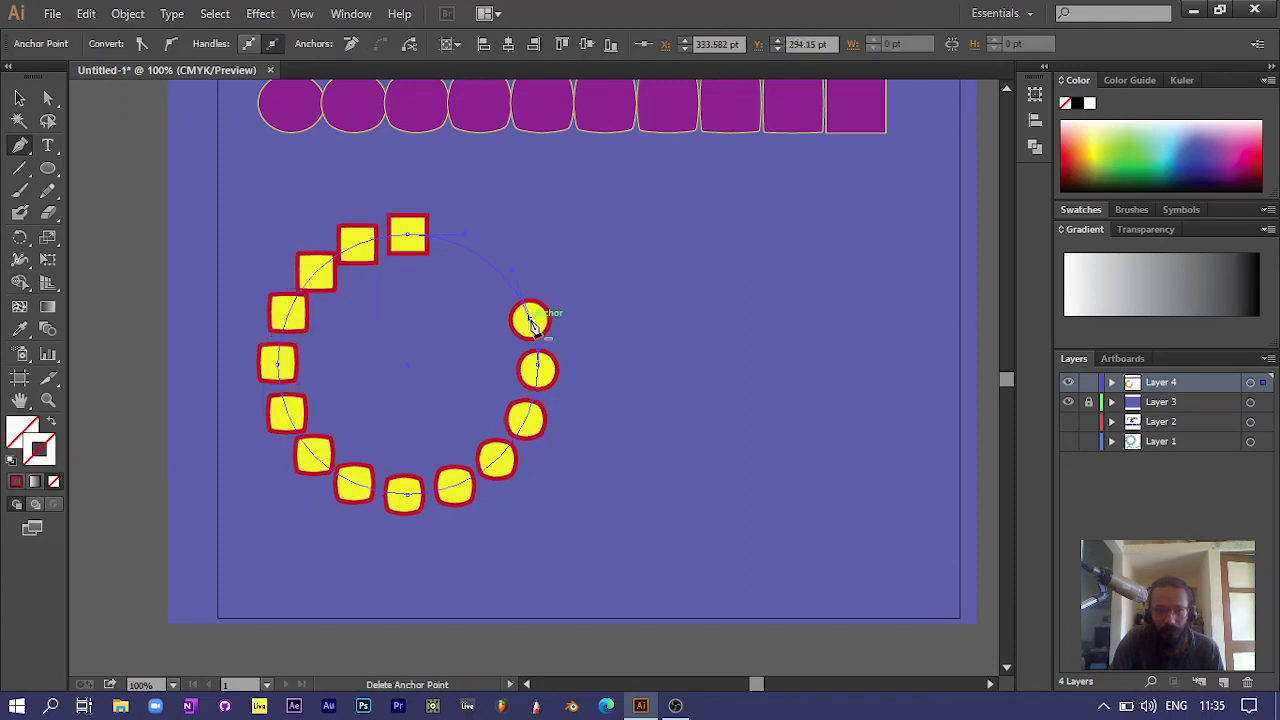
left_click(502, 274)
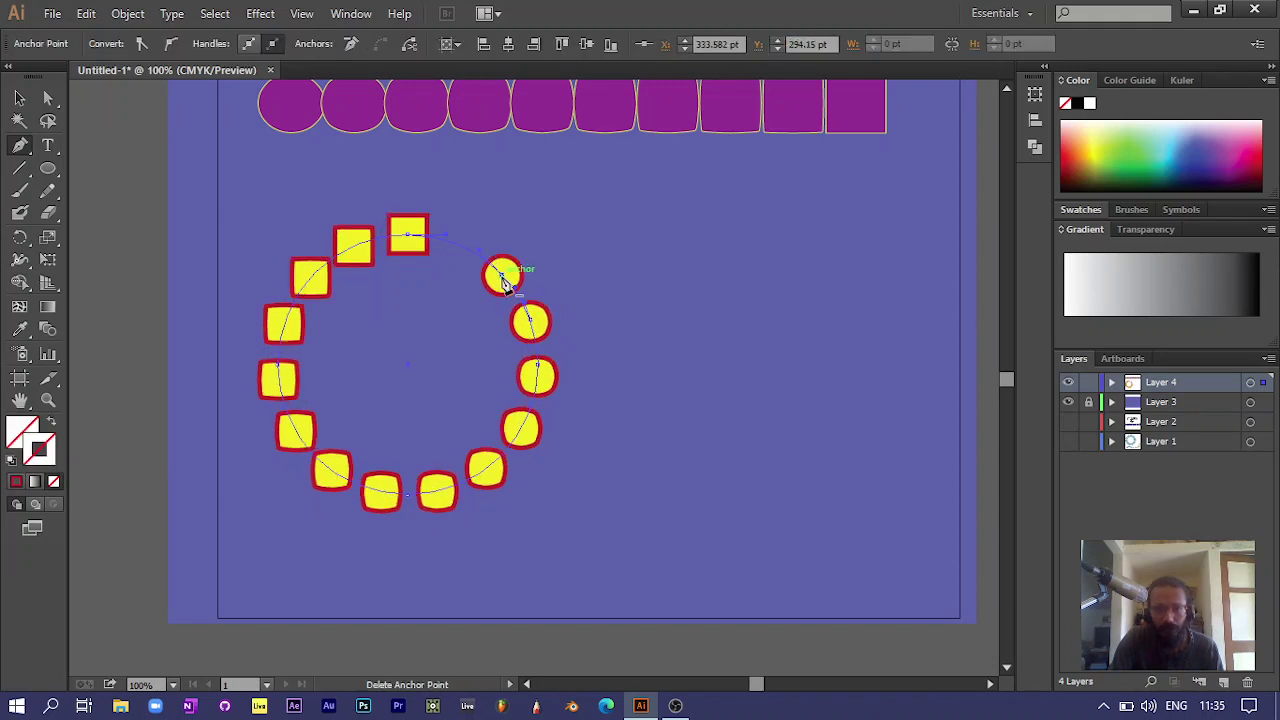
left_click(468, 257)
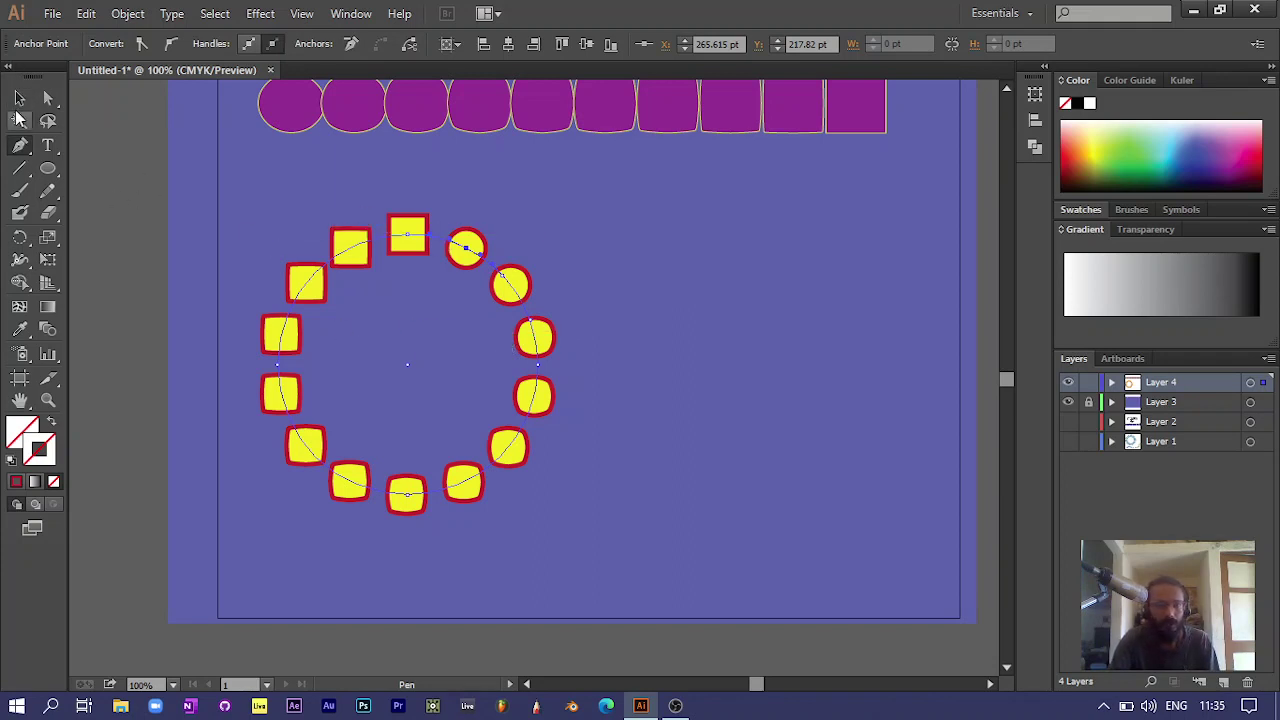
Draw a square without fill or stroke to the right of the yellow ring with the Rectangle tool
left_click(47, 171)
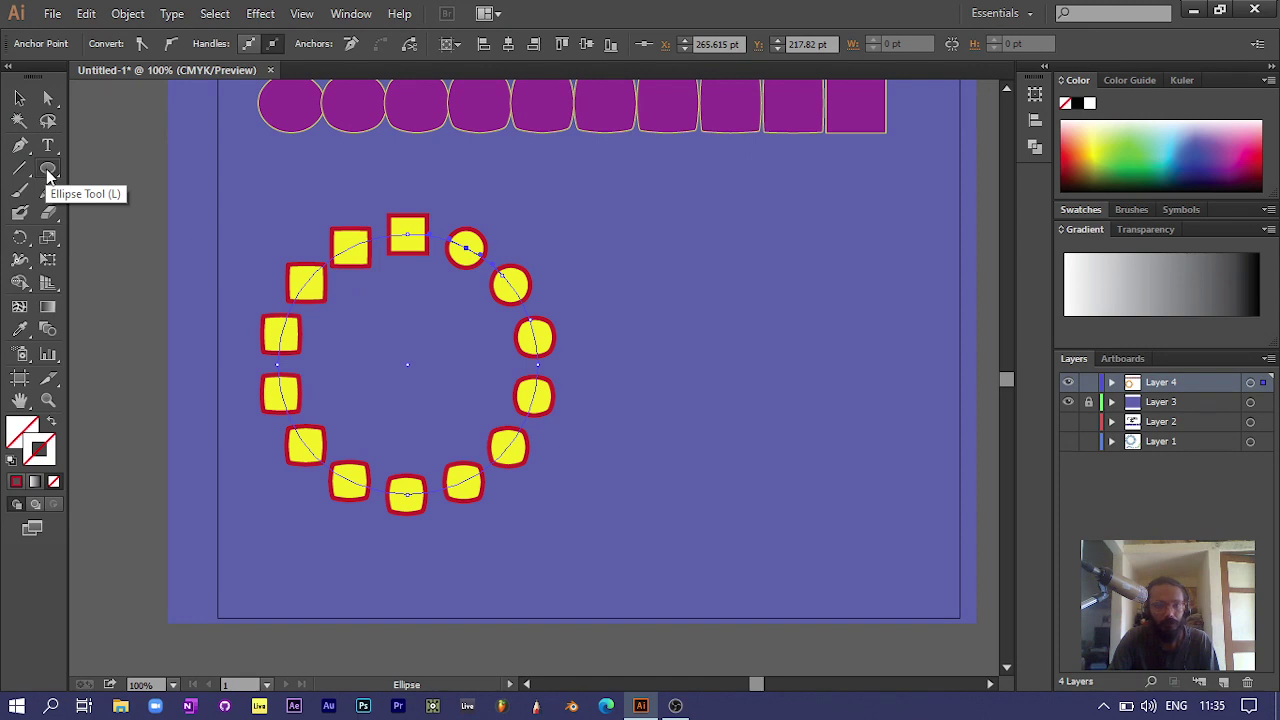
left_click(47, 172)
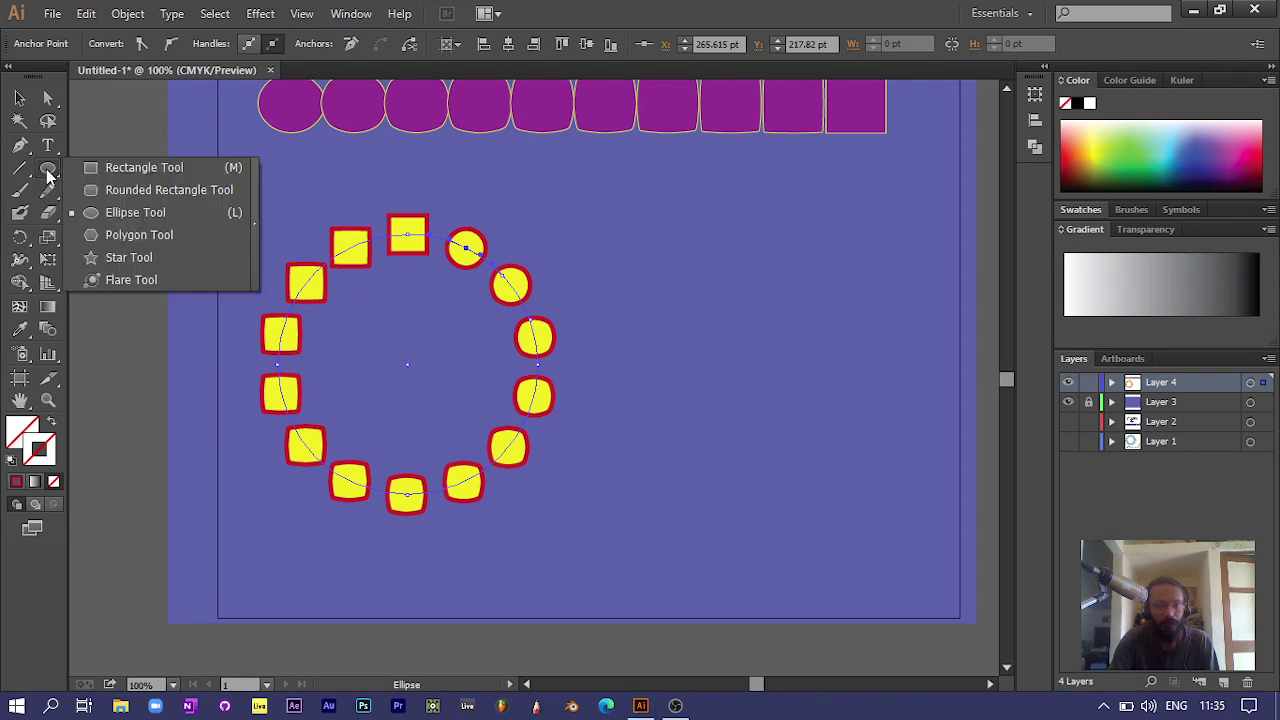
left_click(169, 170)
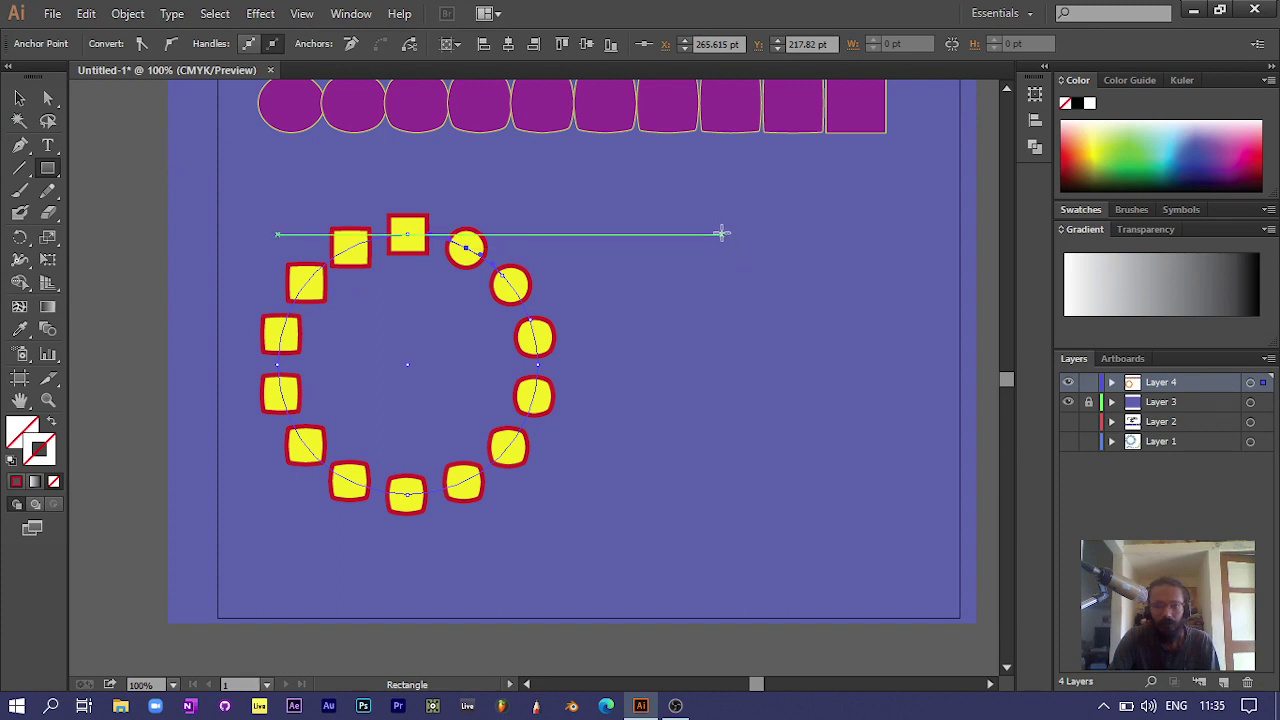
left_click_drag(722, 236, 846, 390)
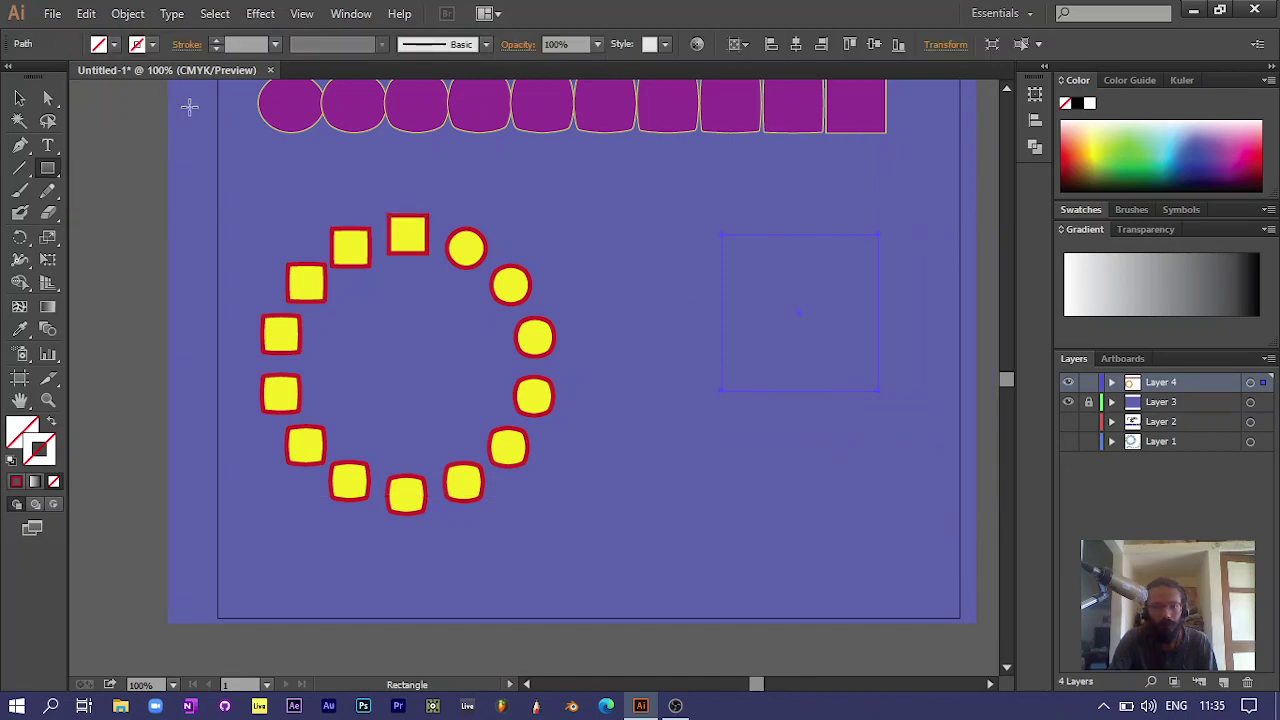
Duplicate the purple blend just below the original and scale the copy to about 614.5 by 47 pt
scroll(194, 214, "up", 3)
left_click(19, 97)
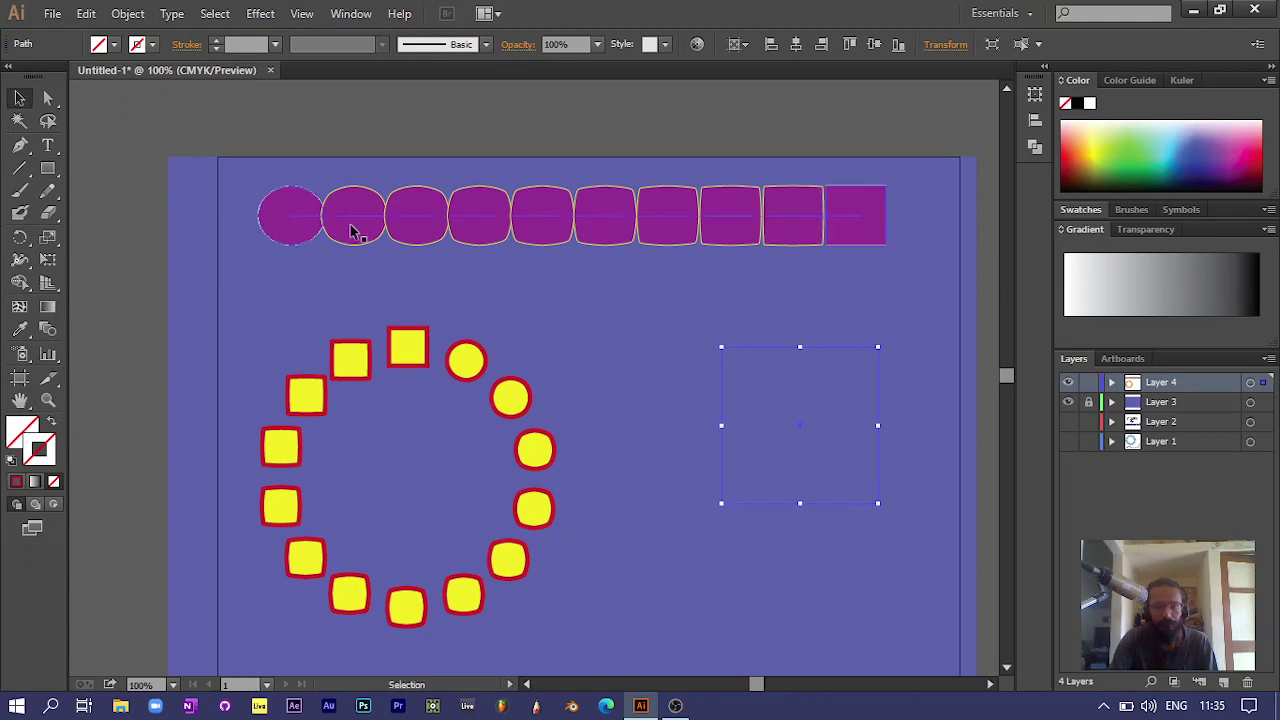
left_click_drag(248, 173, 858, 305)
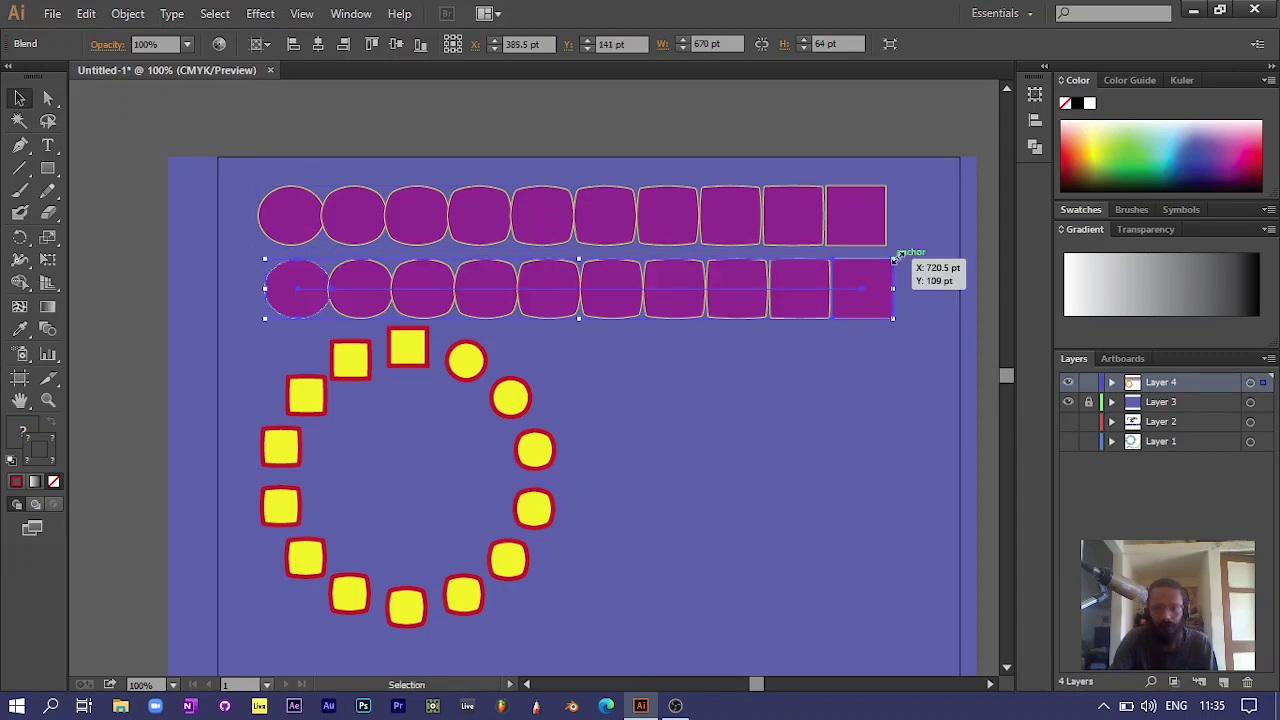
left_click_drag(895, 260, 841, 279)
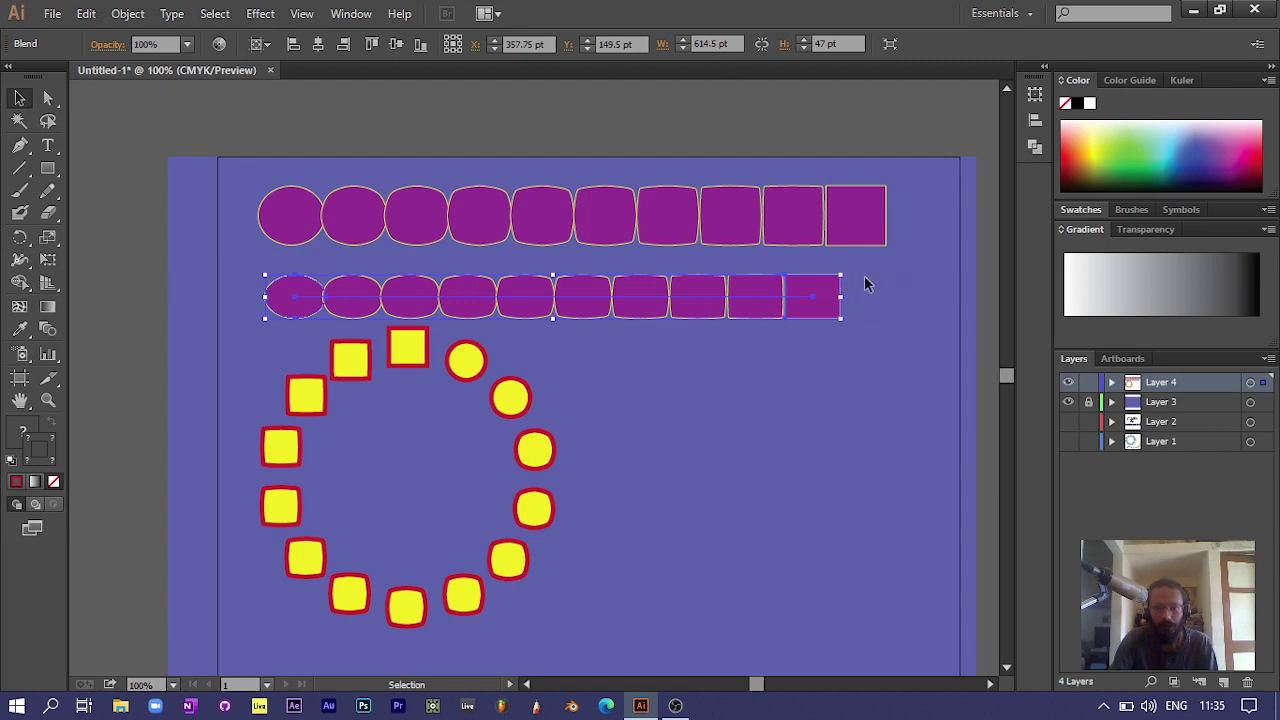
left_click(785, 449)
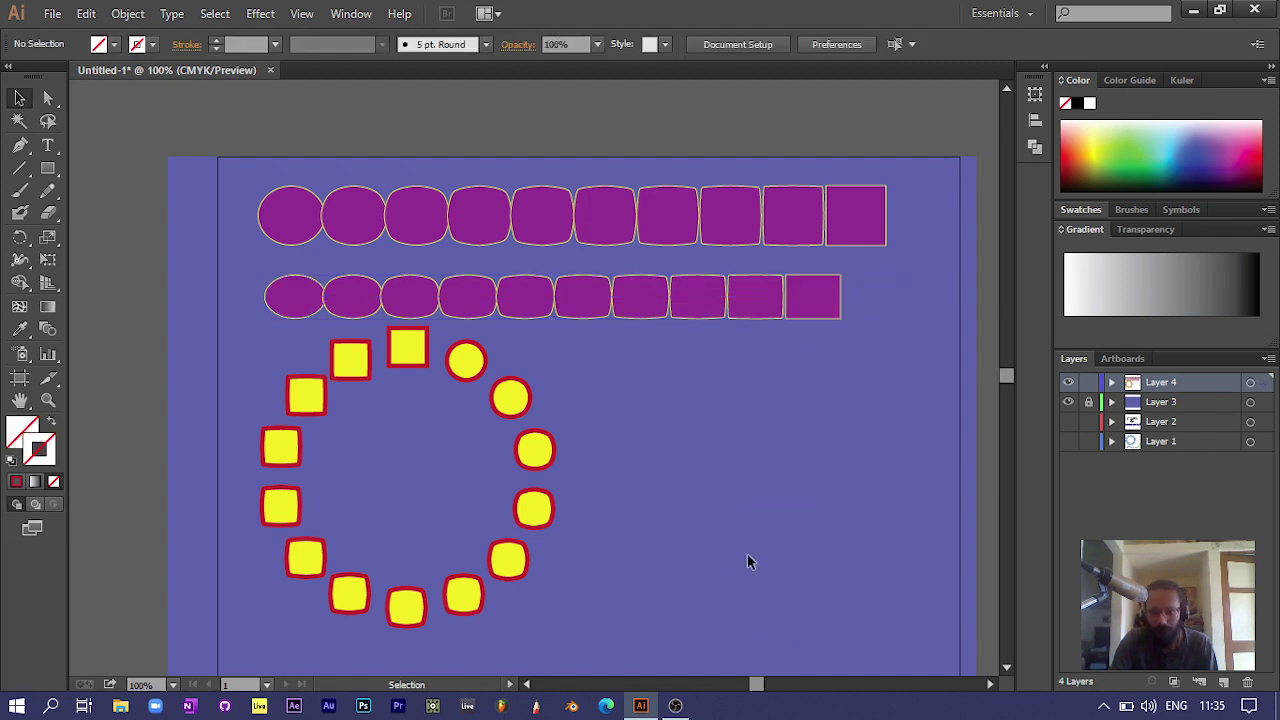
Select the empty square beside the yellow ring and give it a 1 pt red stroke
scroll(766, 530, "down", 4)
scroll(797, 489, "up", 2)
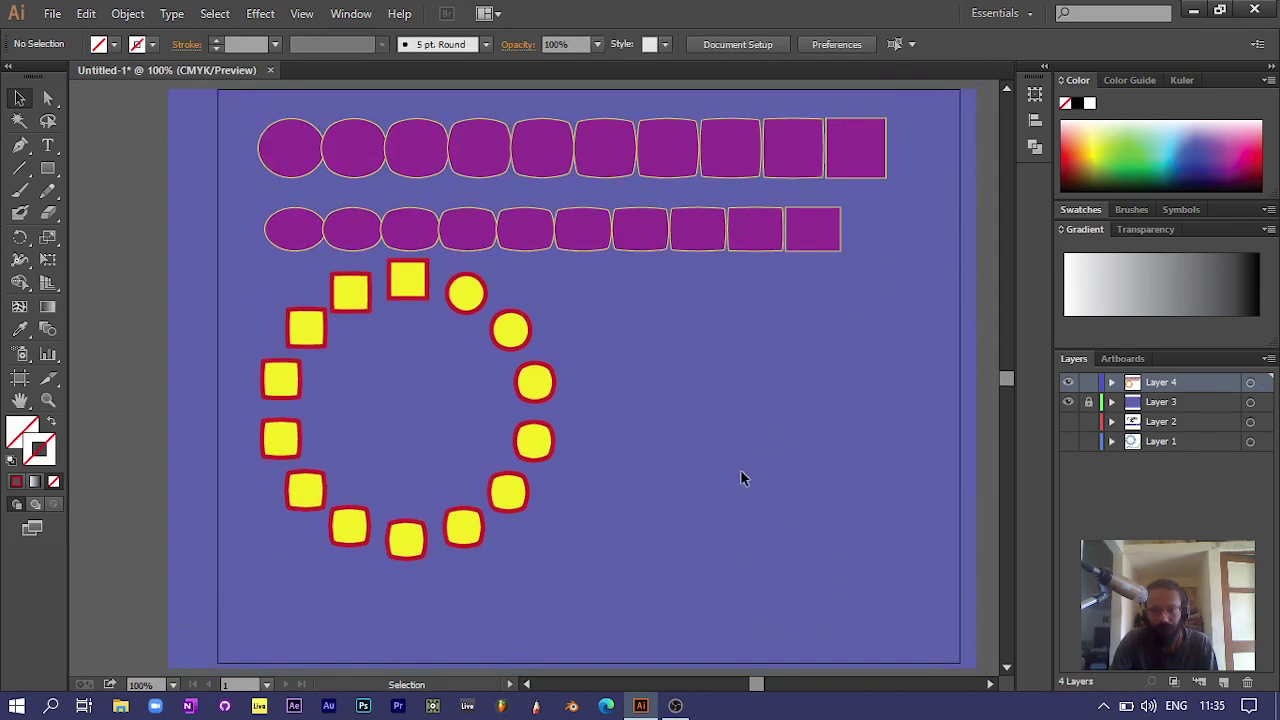
left_click(744, 436)
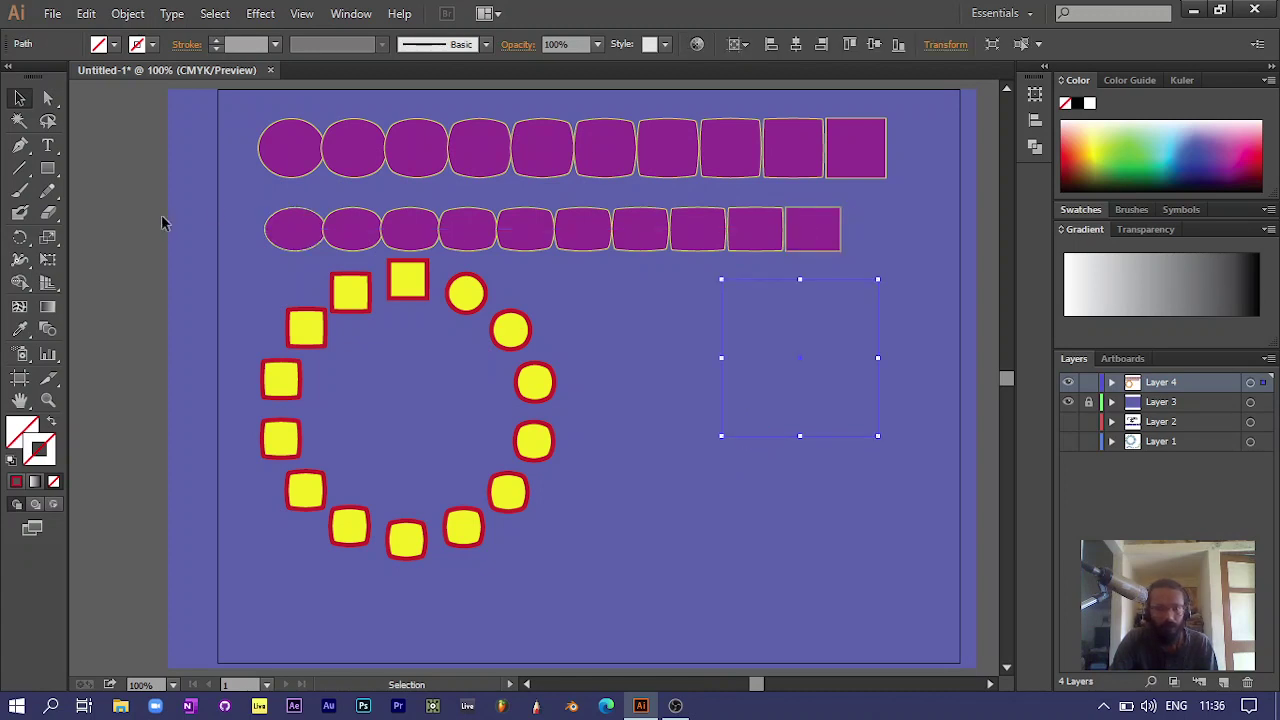
left_click(16, 481)
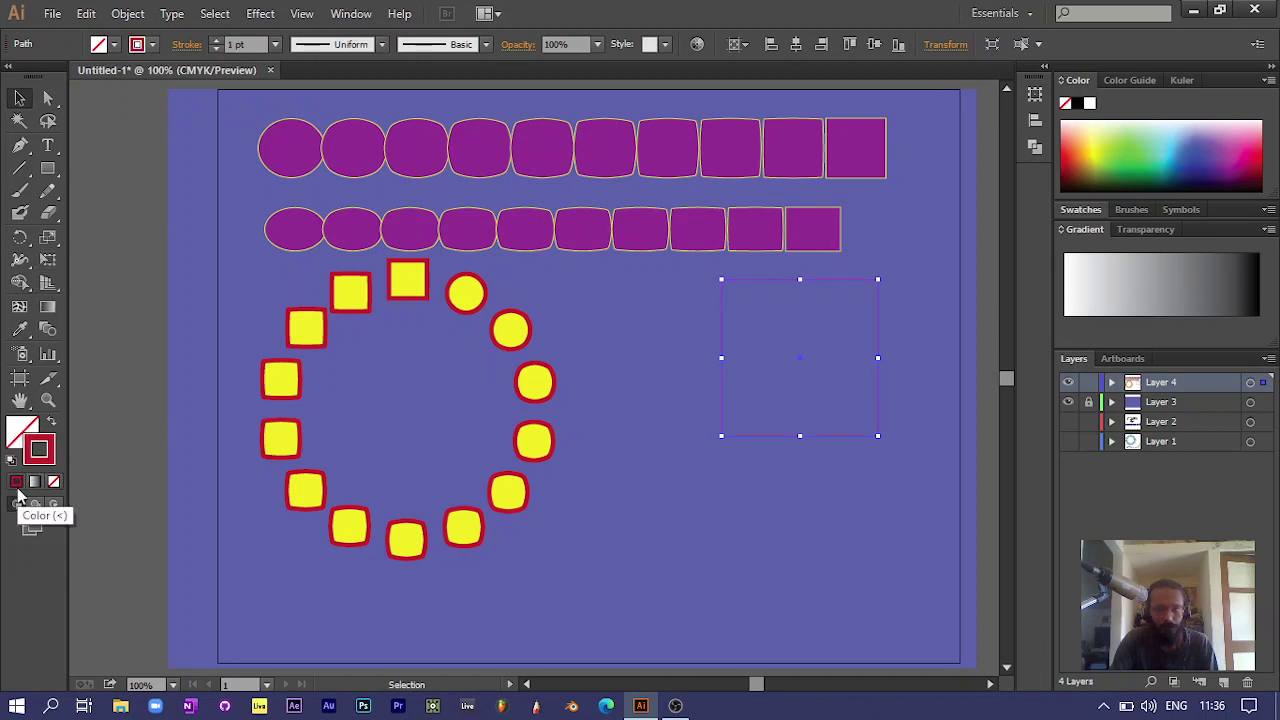
left_click(620, 565)
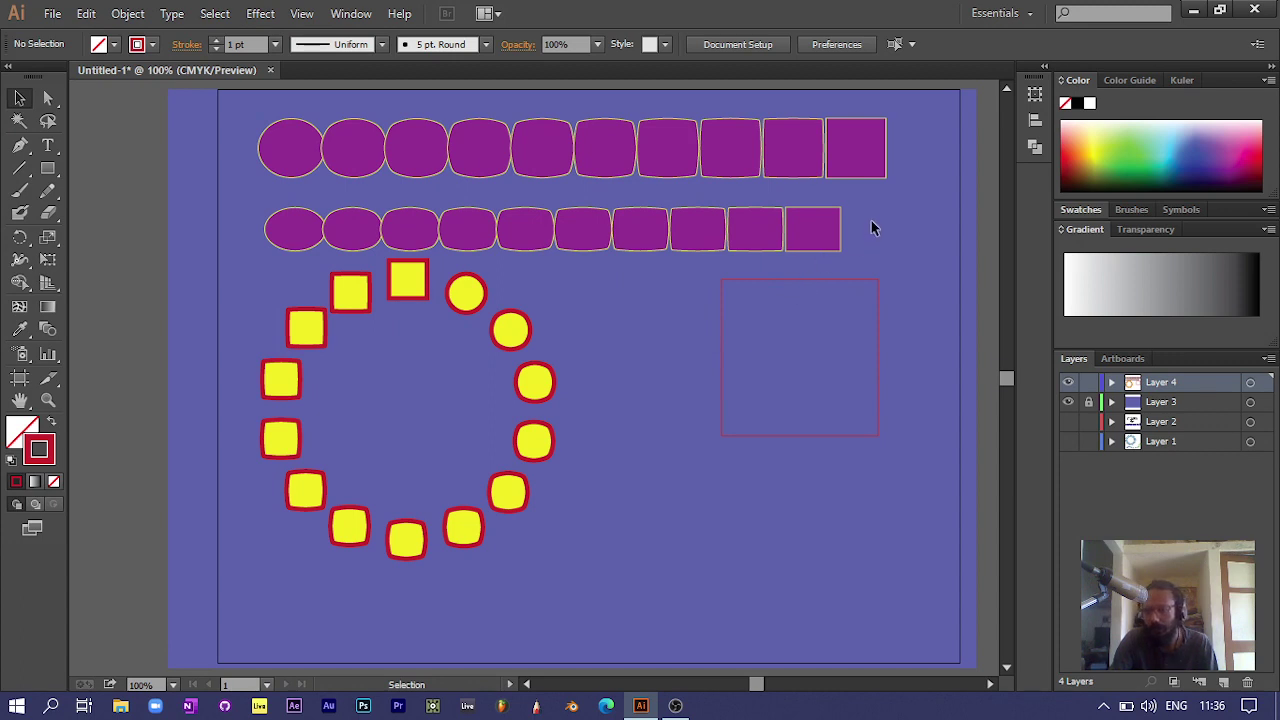
Select the smaller purple blend together with the red-outlined square and replace the blend's spine with the square
left_click(270, 222)
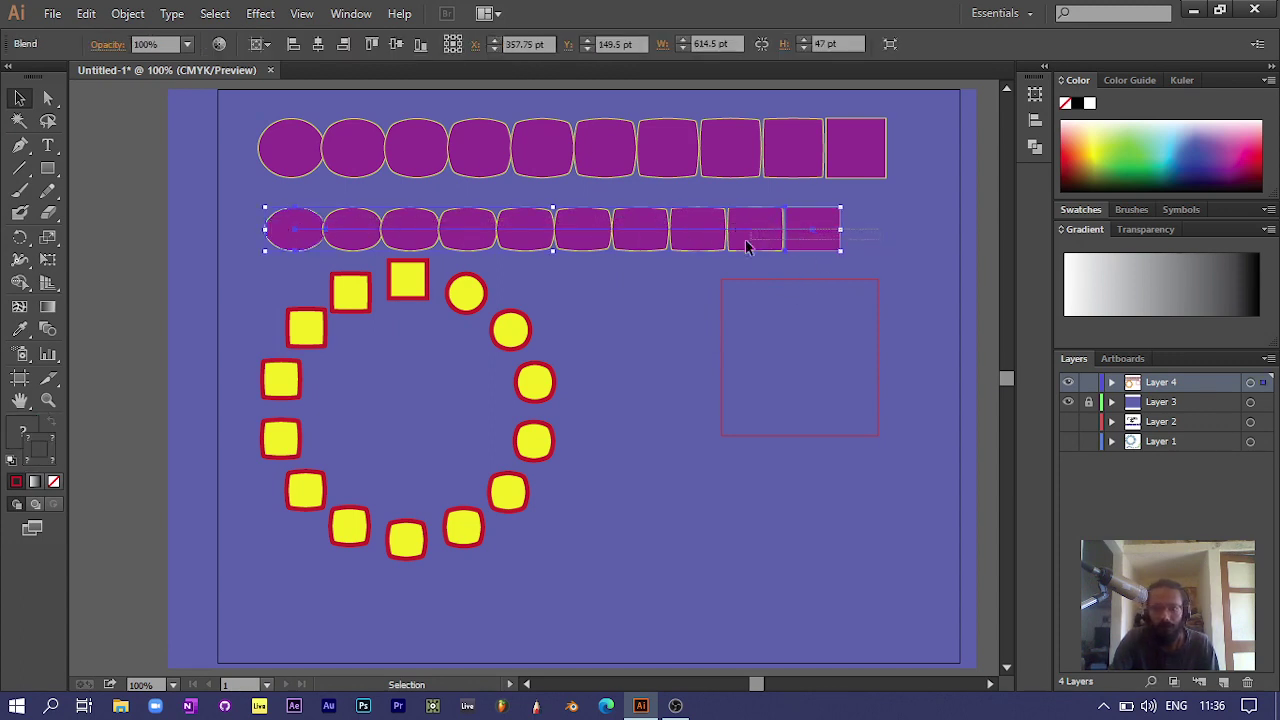
left_click_drag(695, 318, 691, 328)
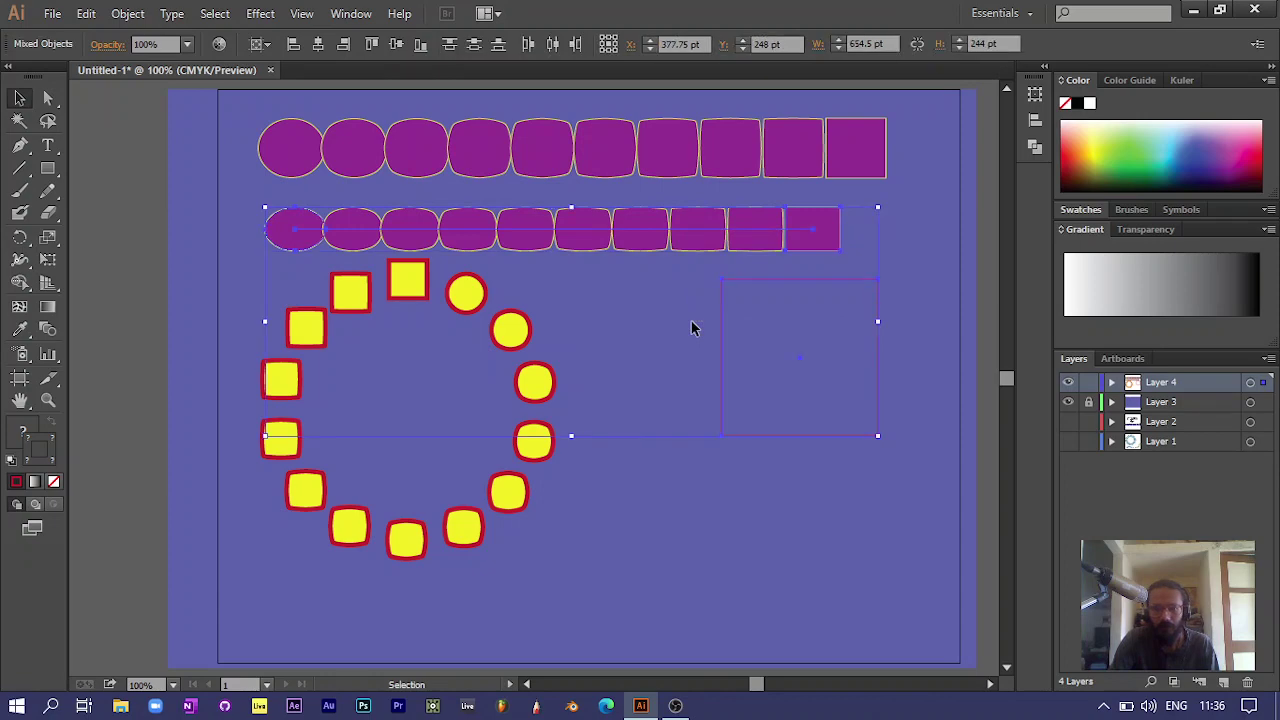
left_click(127, 14)
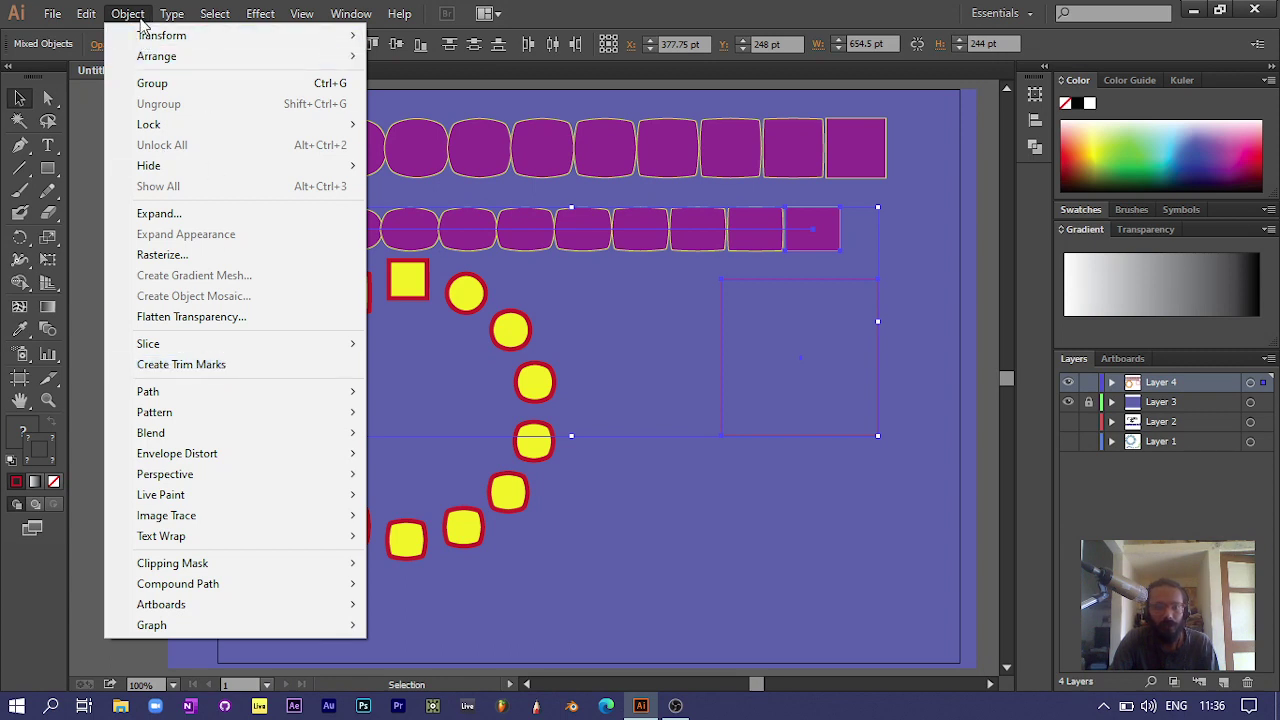
mouse_move(185, 440)
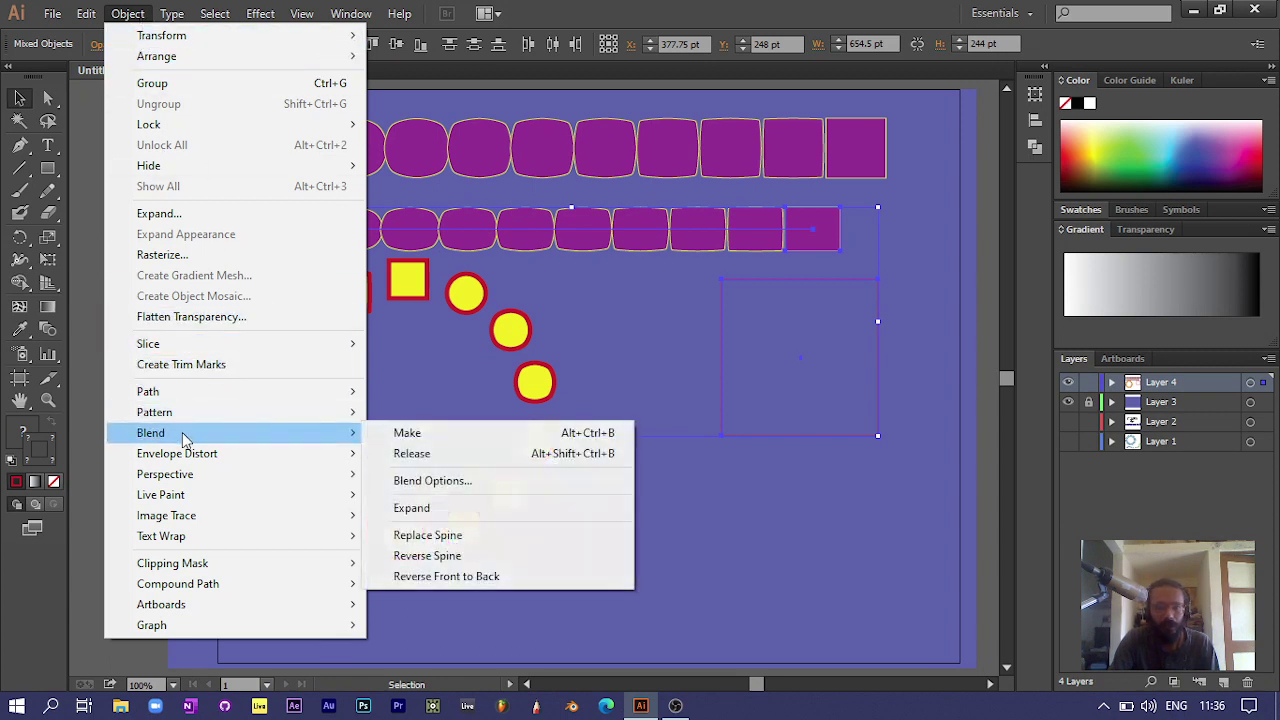
left_click(446, 537)
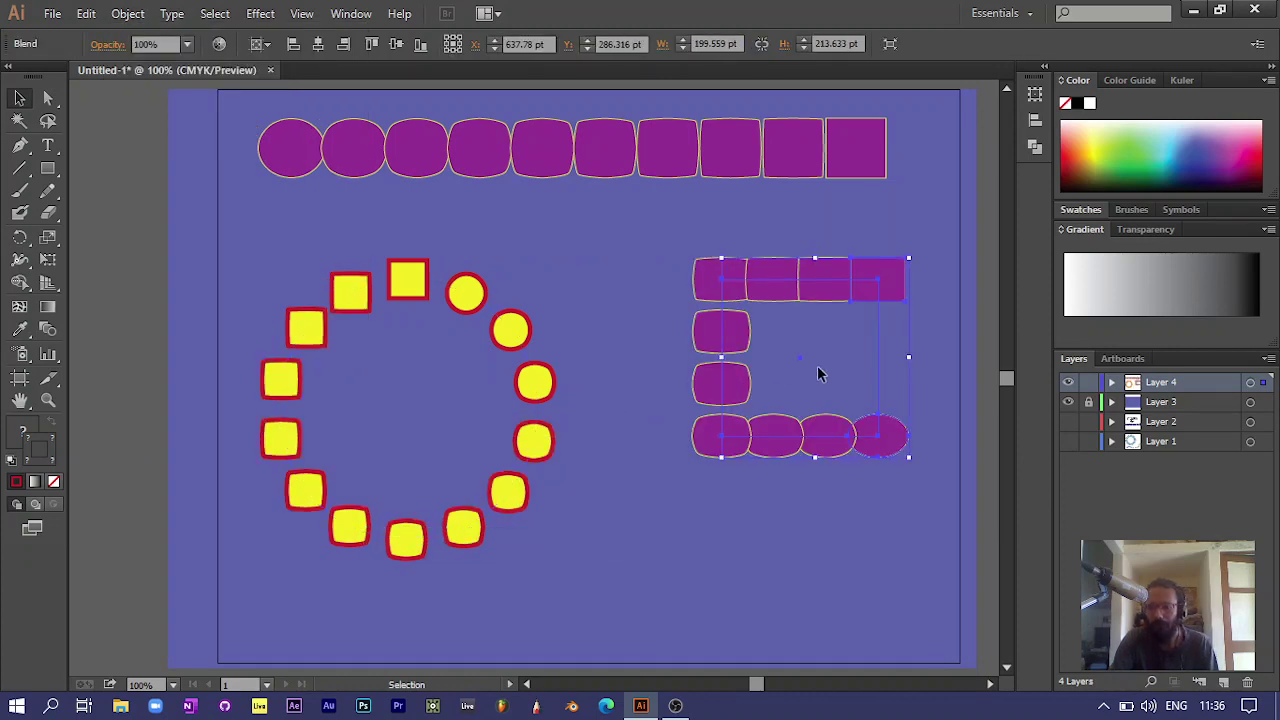
left_click(801, 576)
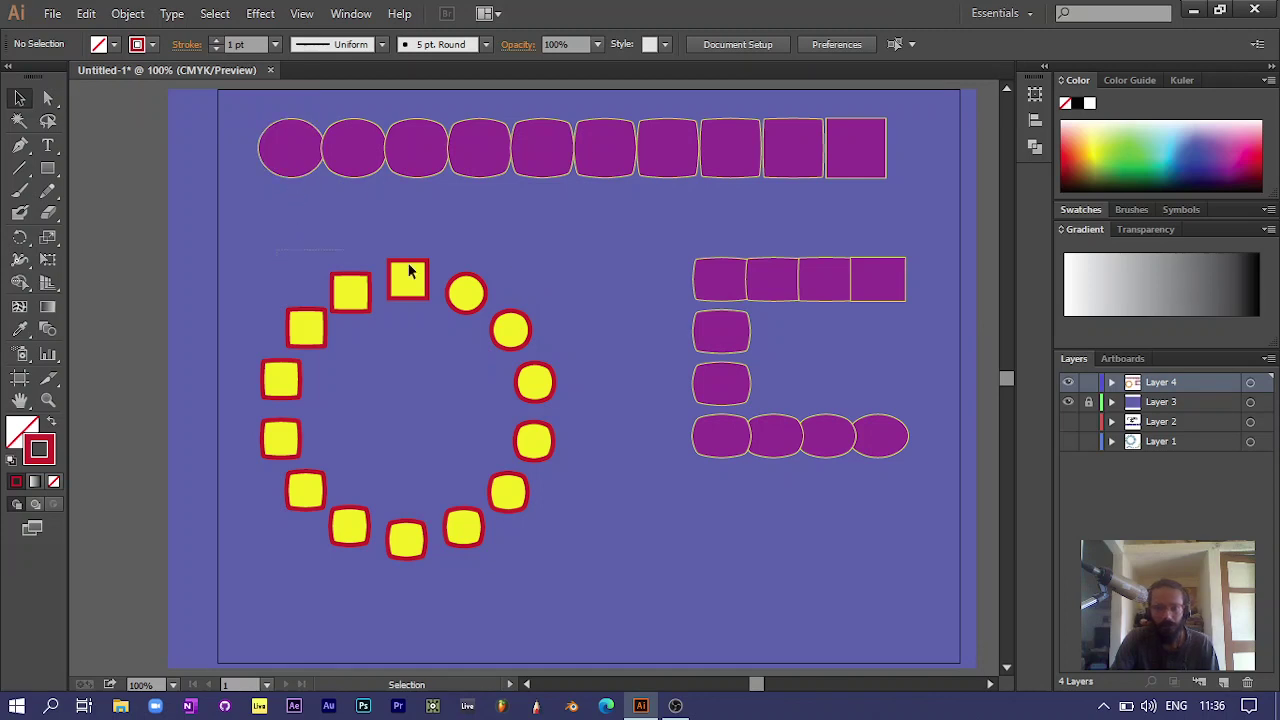
Scale down the yellow ring blend and the purple blend on the square spine, keeping each at its upper-left position
left_click(571, 613)
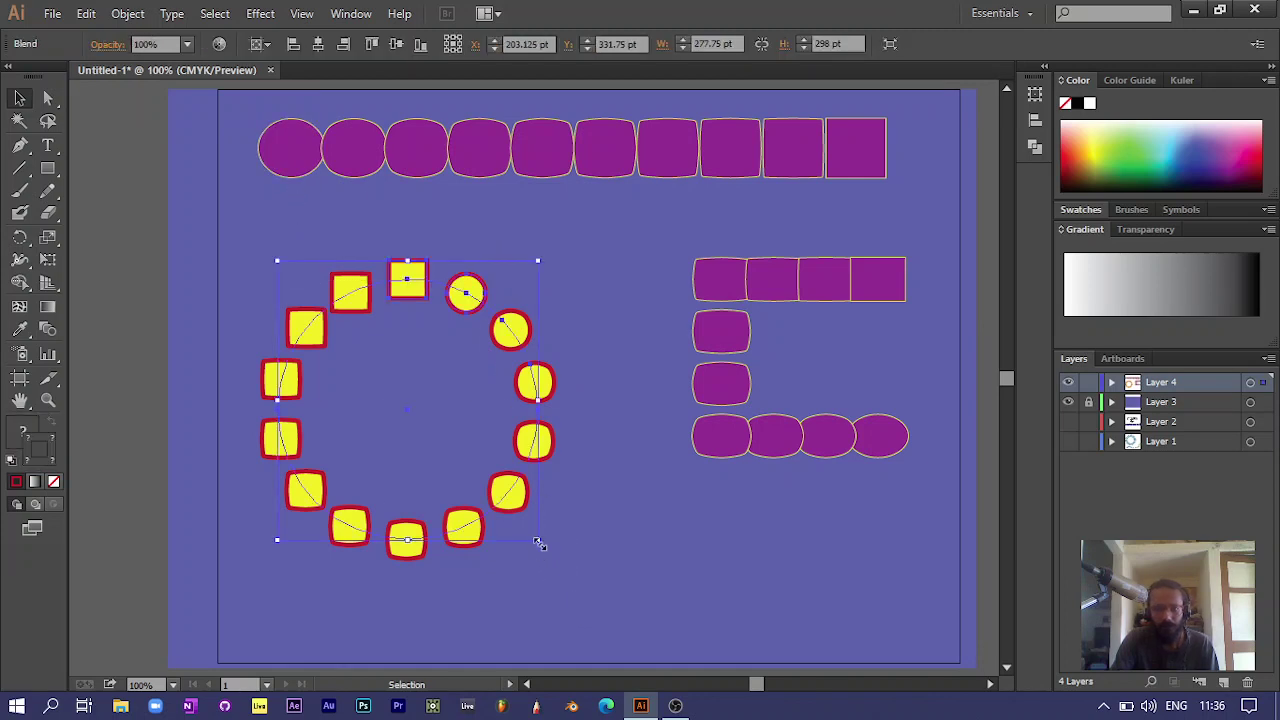
left_click_drag(540, 545, 442, 437)
left_click_drag(688, 256, 987, 514)
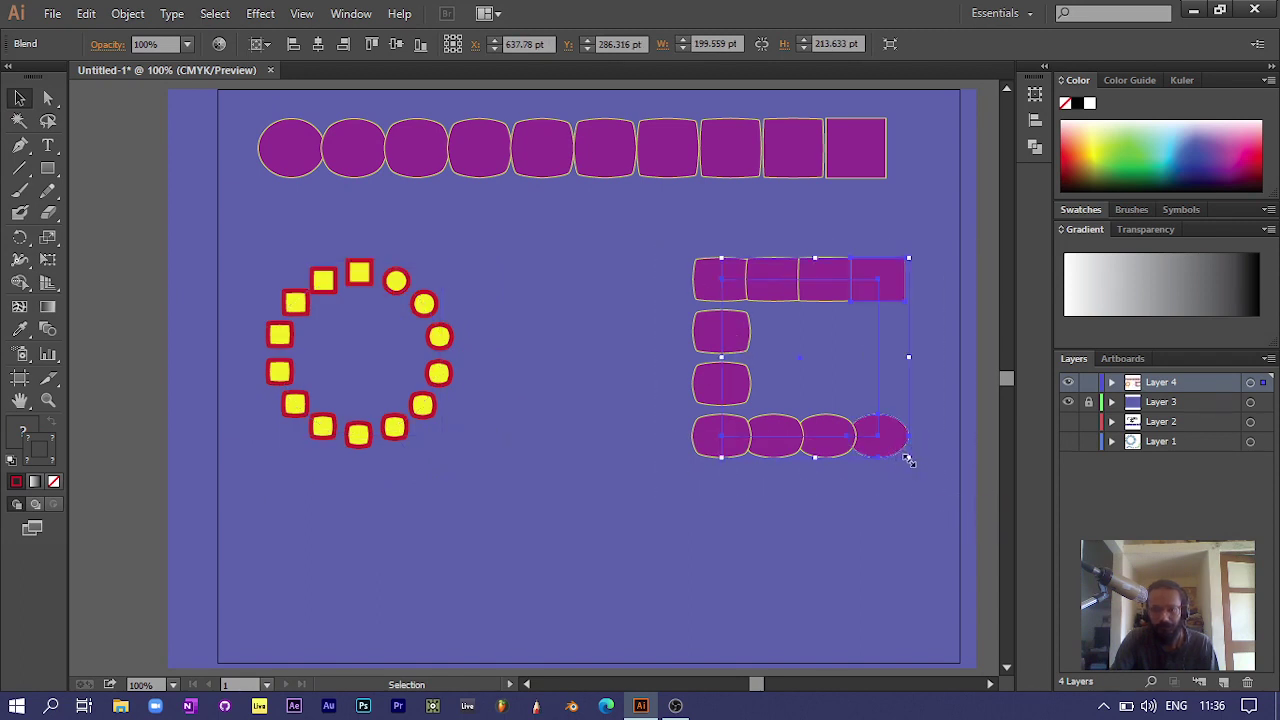
left_click_drag(908, 458, 868, 413)
left_click(724, 509)
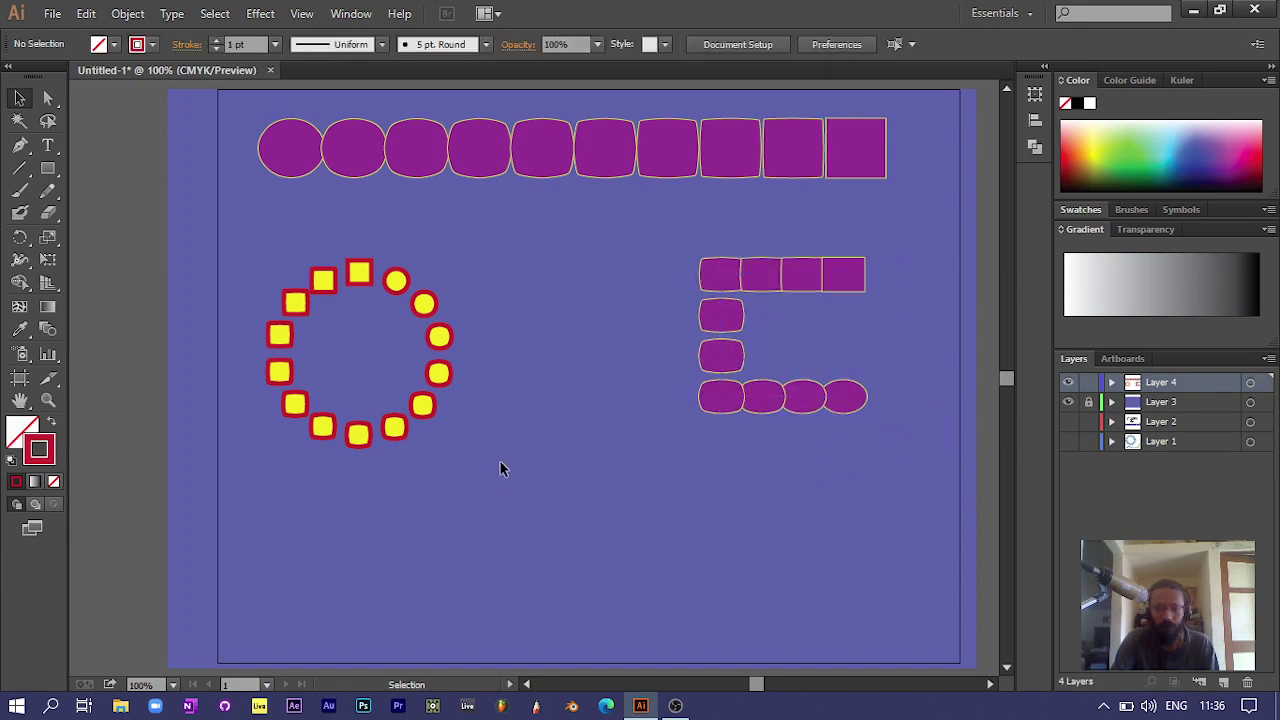
Draw an open wavy path with the Pen tool across the empty area below the ring and the square-spined blend
scroll(500, 462, "down", 1)
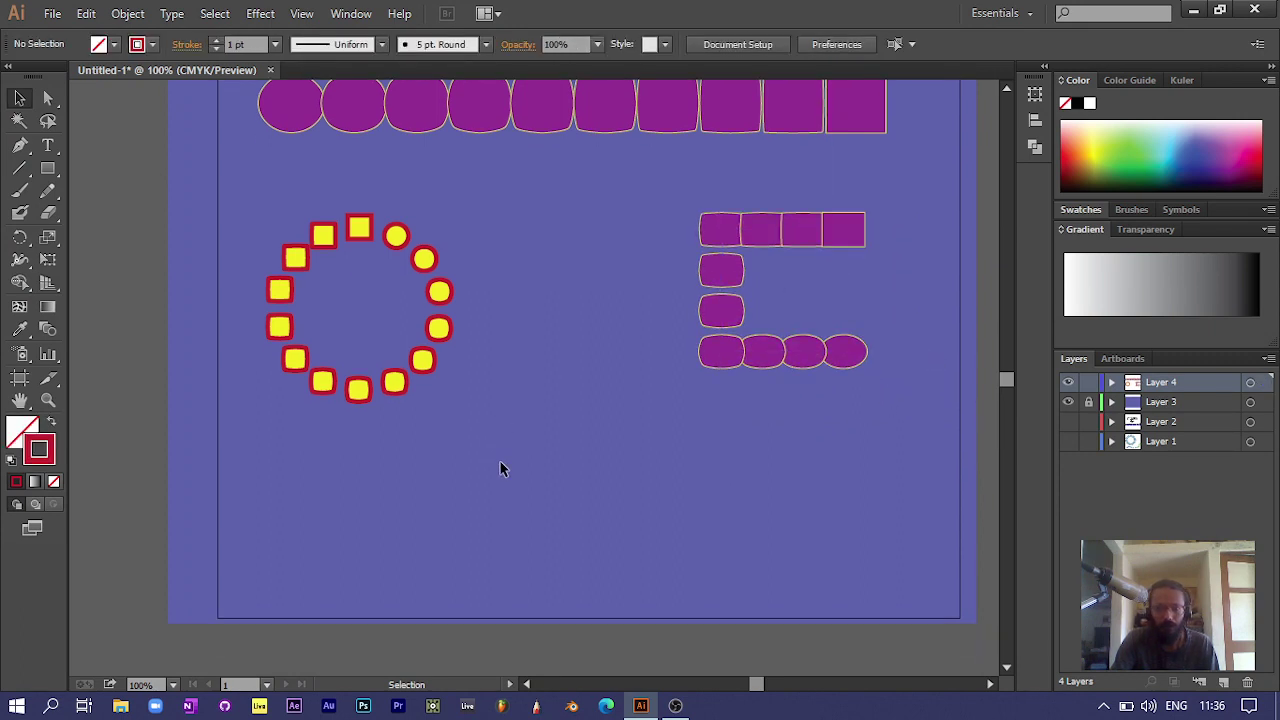
left_click(23, 152)
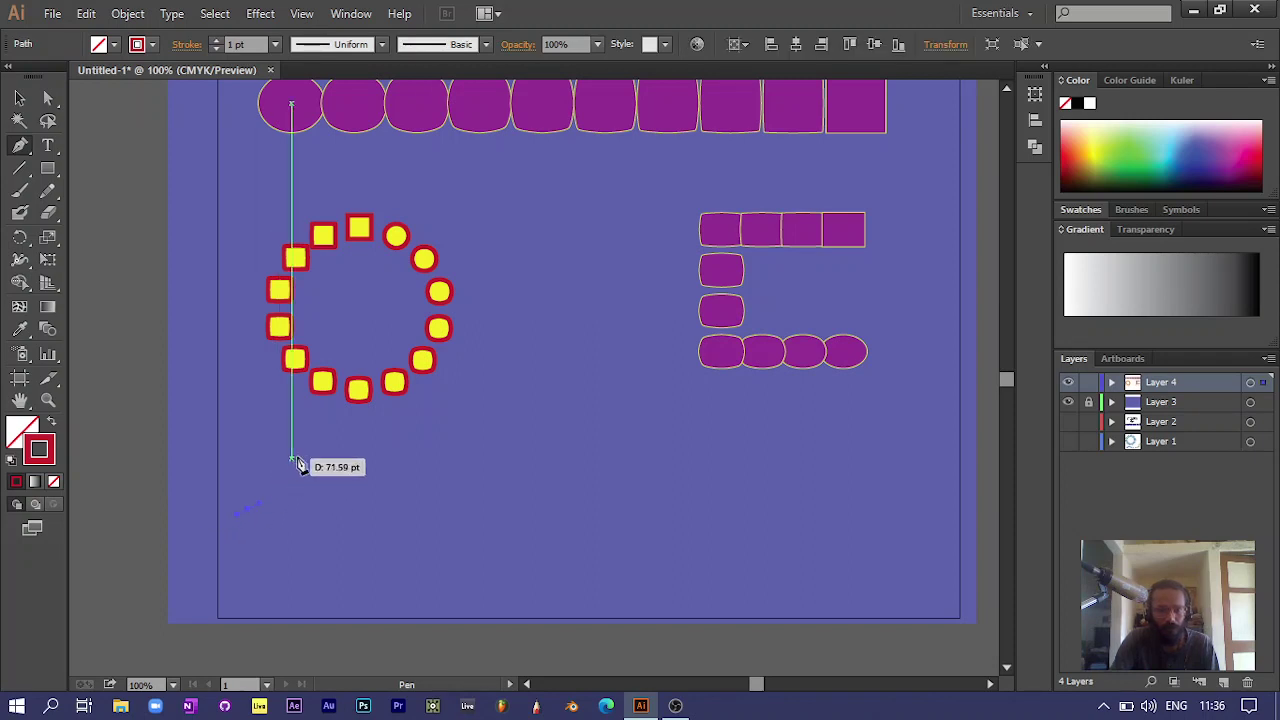
left_click_drag(324, 450, 380, 483)
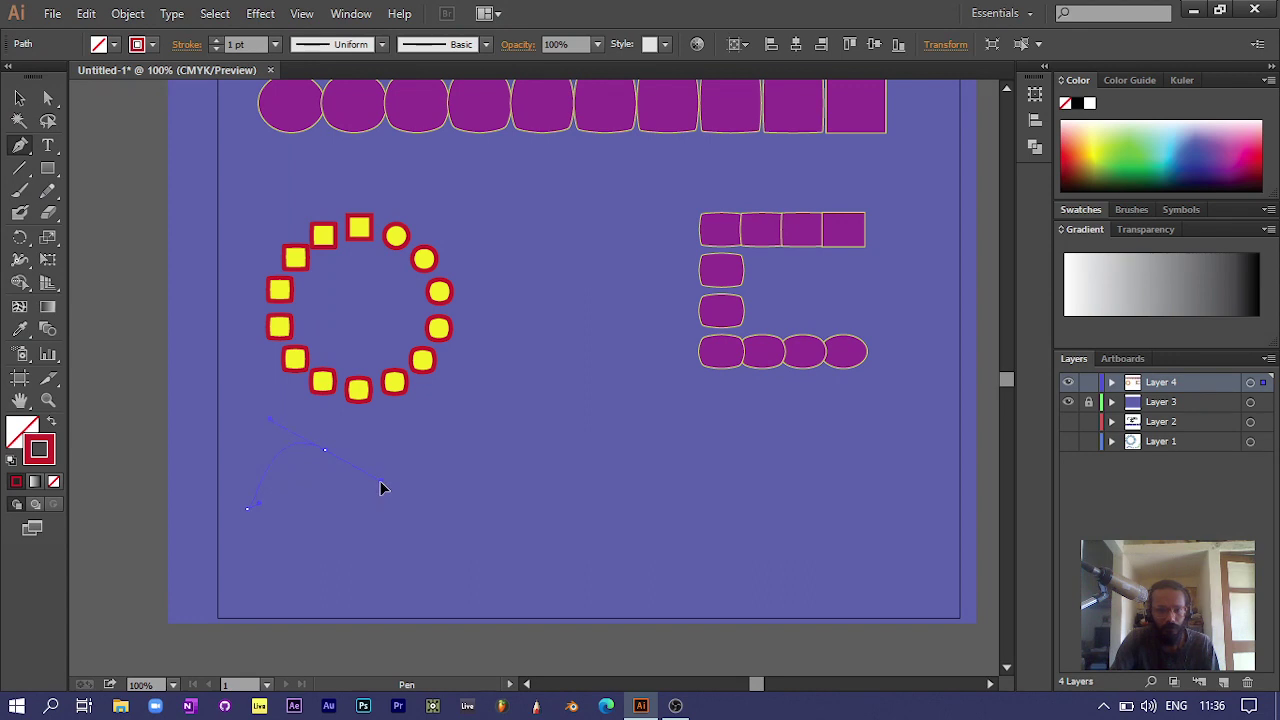
left_click_drag(507, 563, 524, 566)
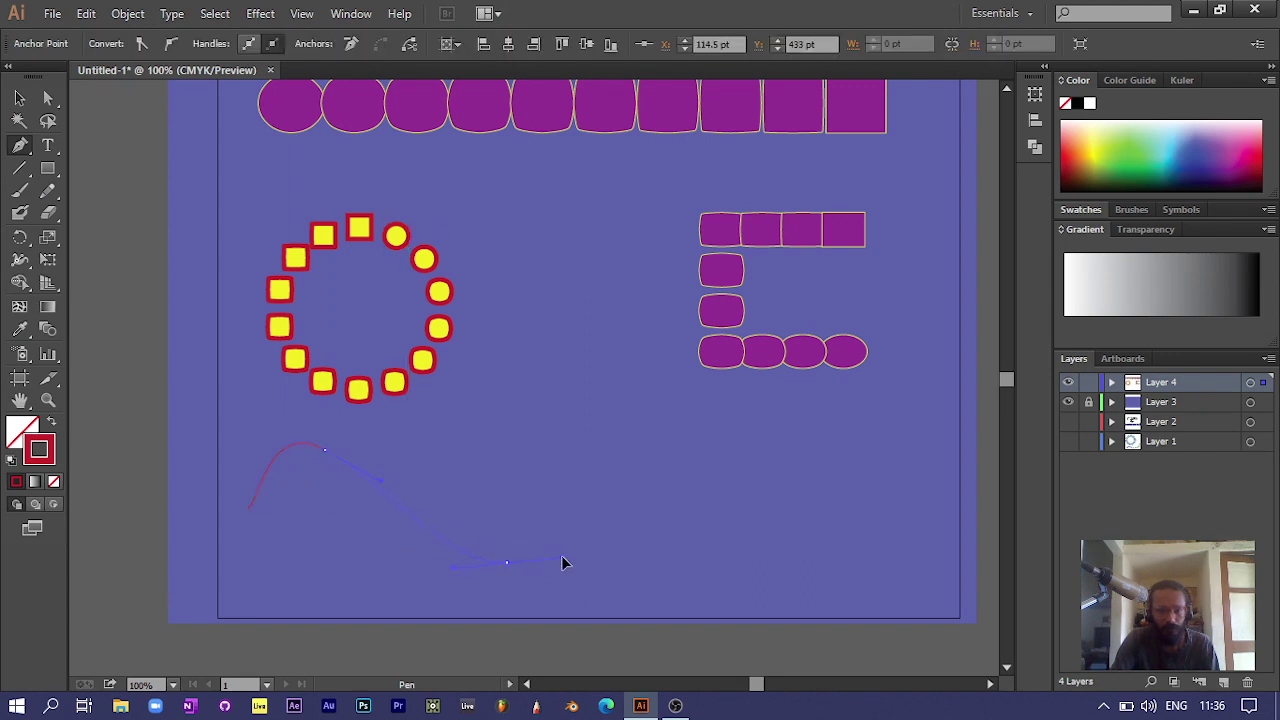
left_click_drag(593, 520, 586, 532)
left_click_drag(720, 423, 781, 428)
left_click(866, 508)
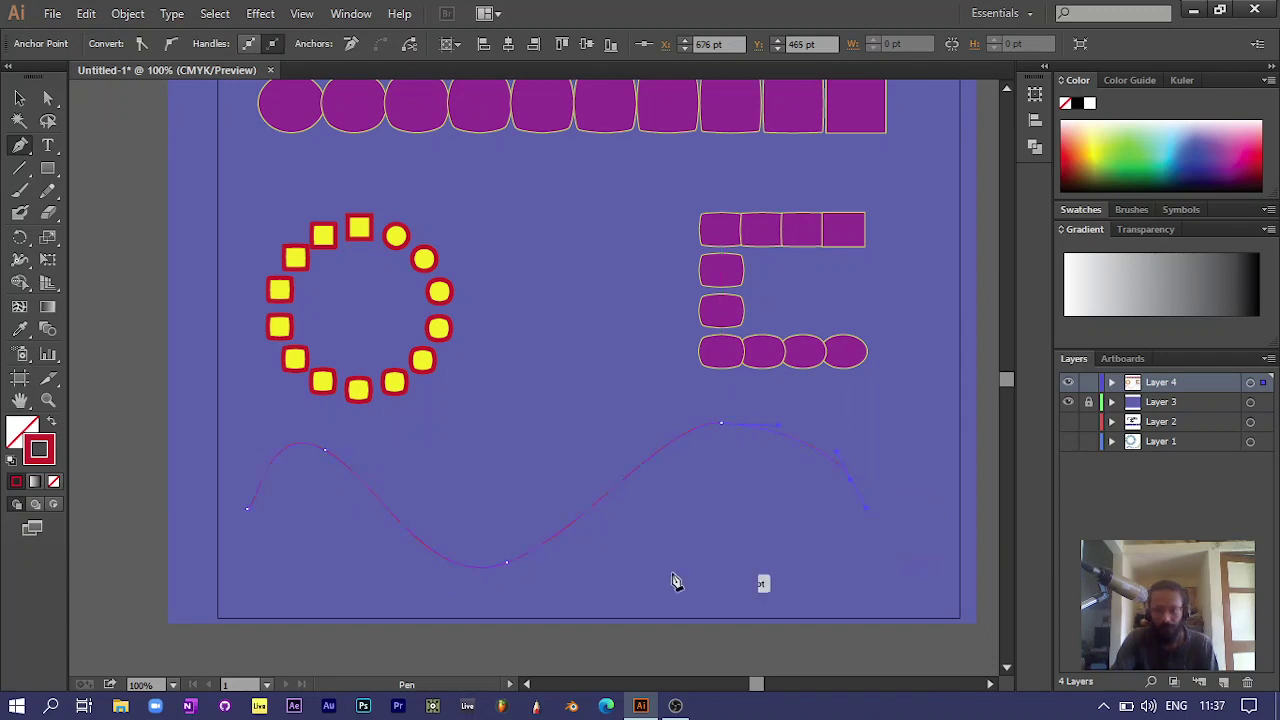
left_click(19, 97)
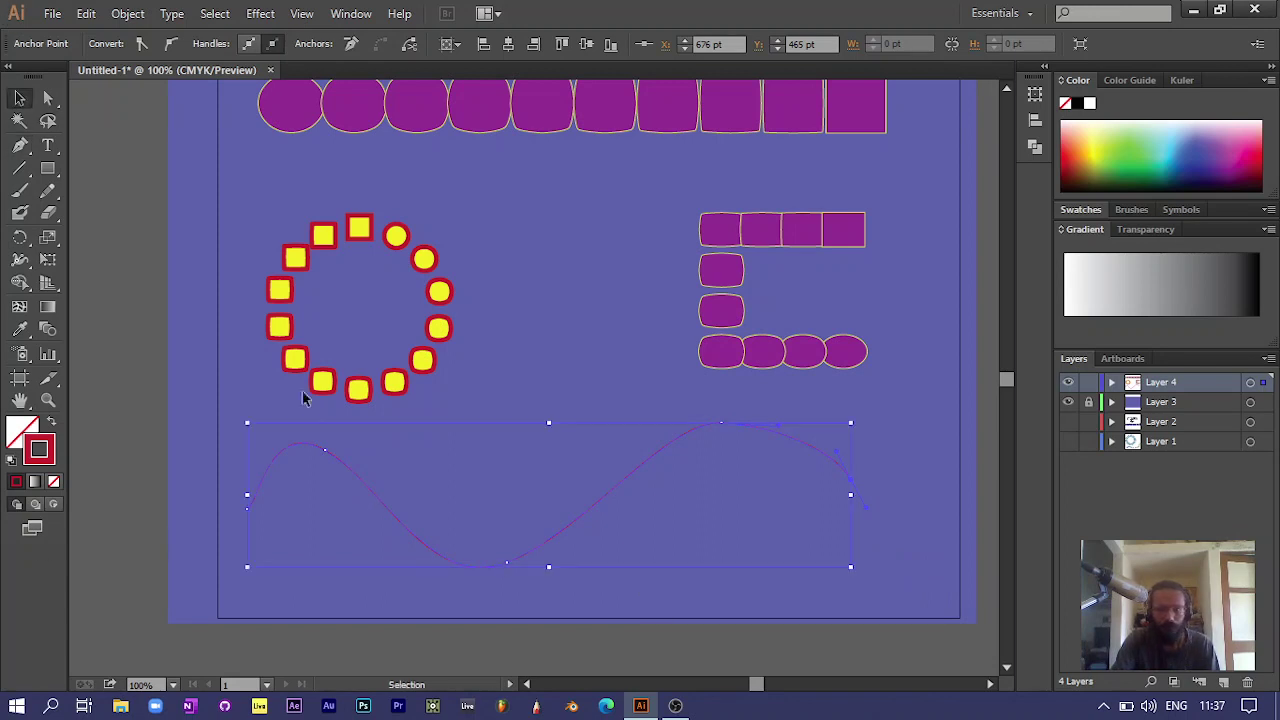
left_click(752, 535)
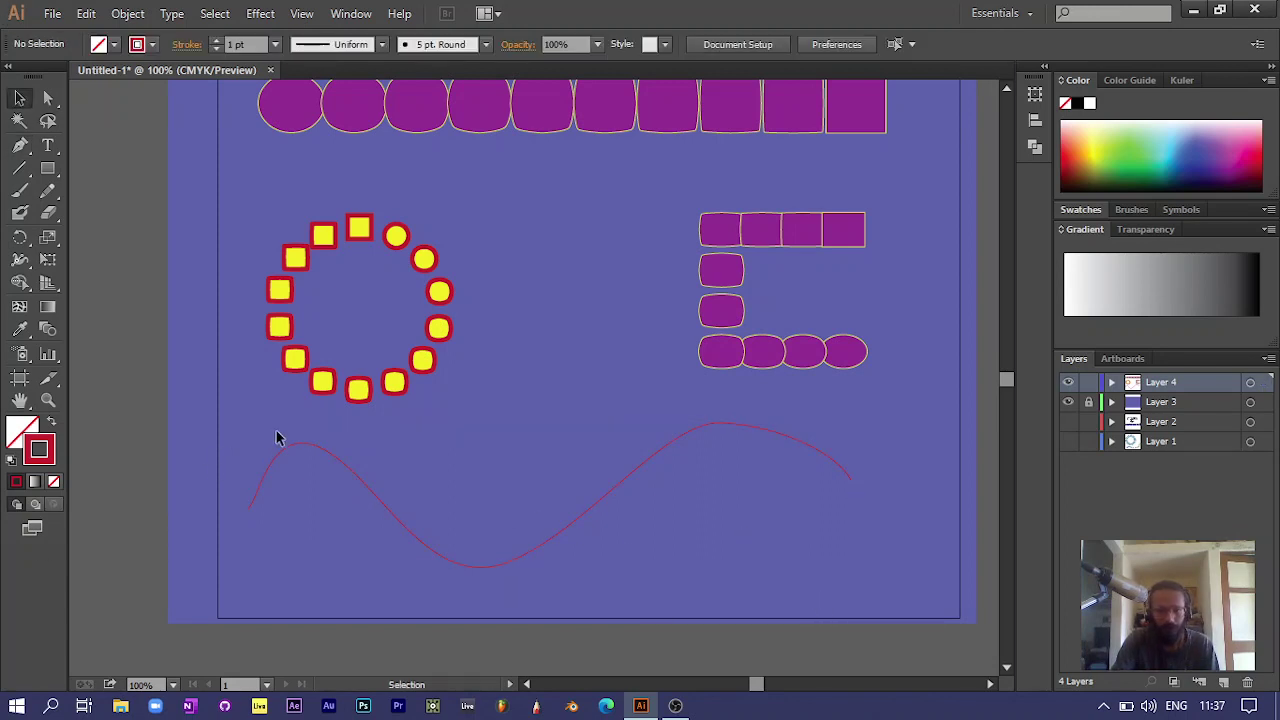
Duplicate the straight purple blend at the top of the artboard and place the copy just below the wavy path
scroll(298, 169, "up", 1)
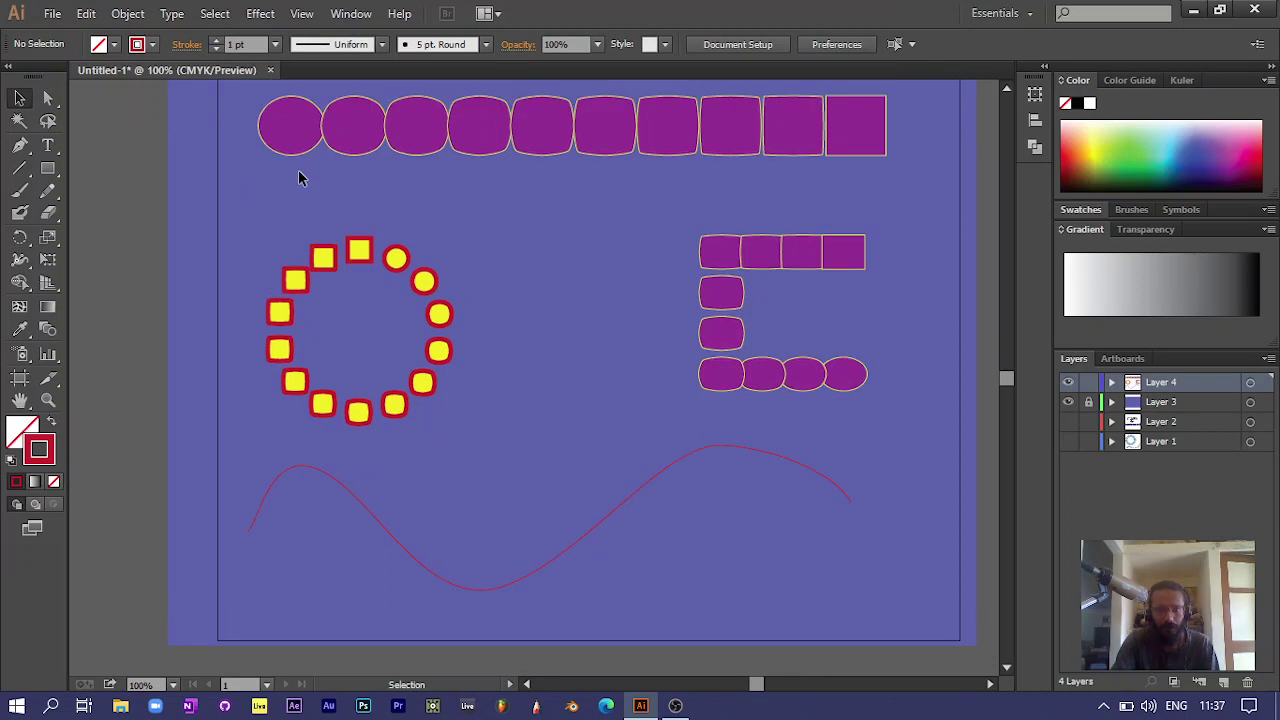
scroll(298, 169, "down", 1)
scroll(319, 192, "up", 2)
left_click(737, 162)
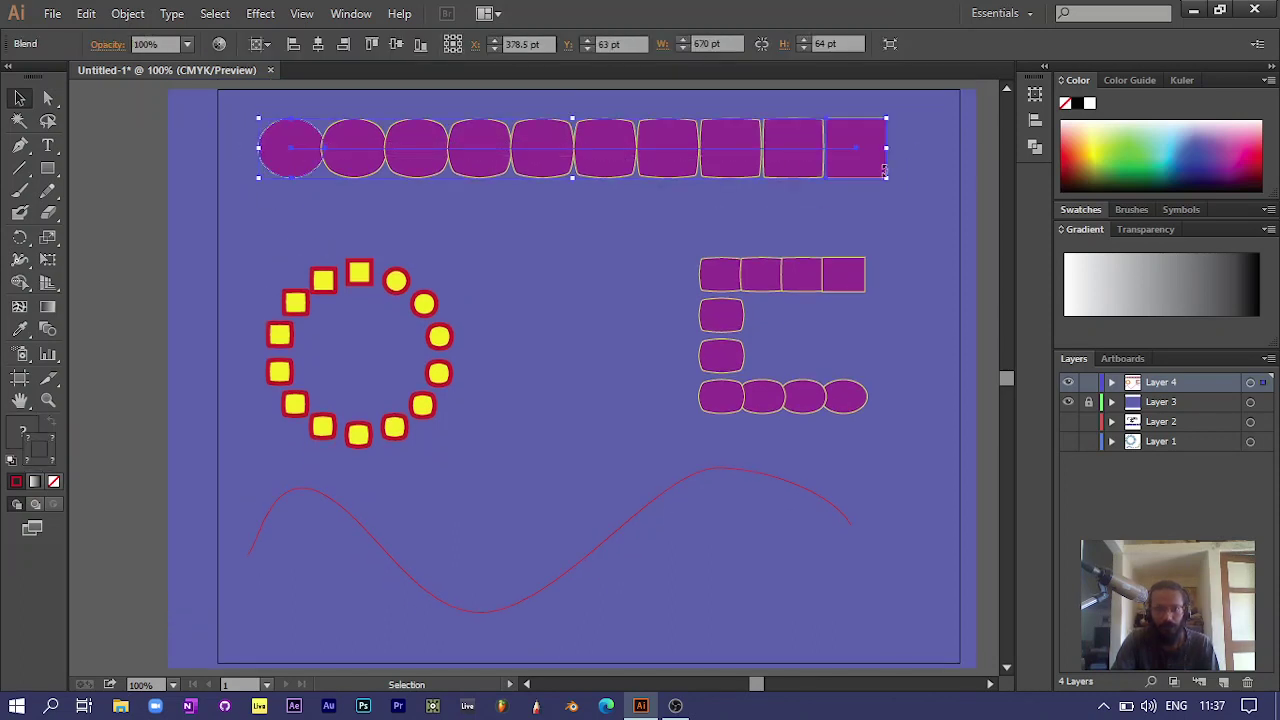
left_click_drag(737, 157, 735, 216)
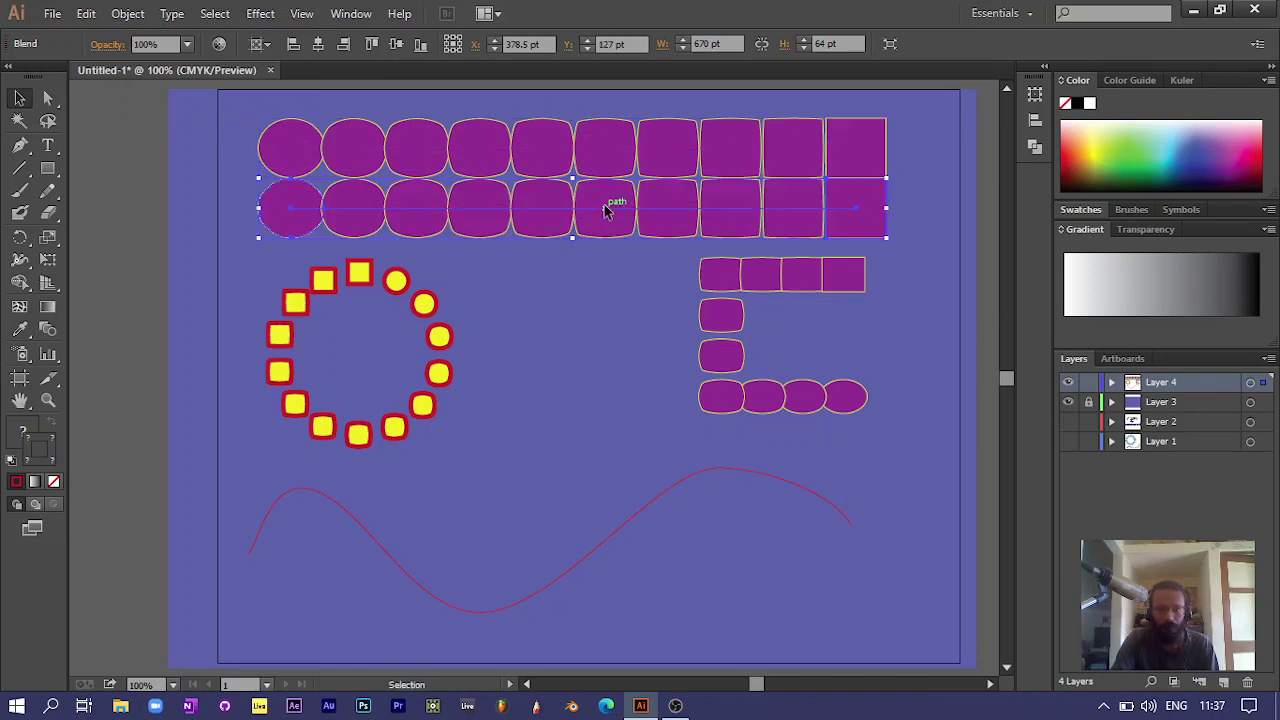
left_click_drag(605, 210, 591, 626)
scroll(583, 566, "down", 2)
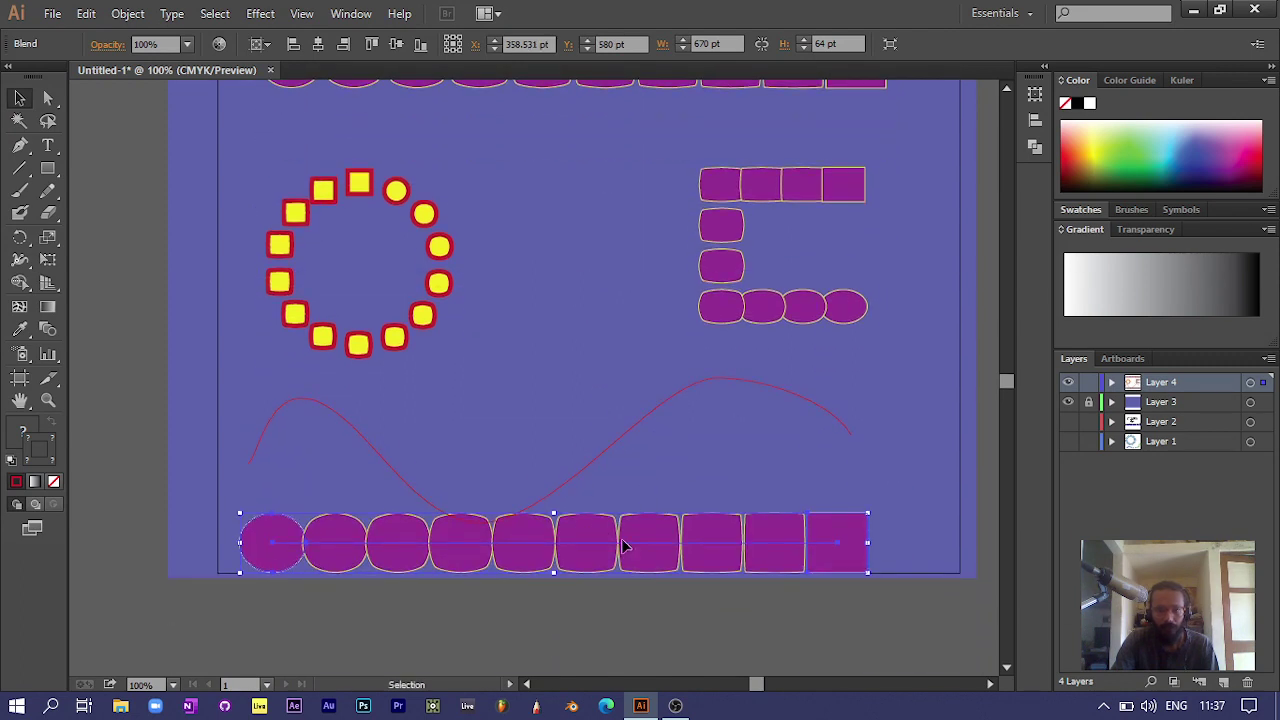
left_click_drag(630, 532, 633, 547)
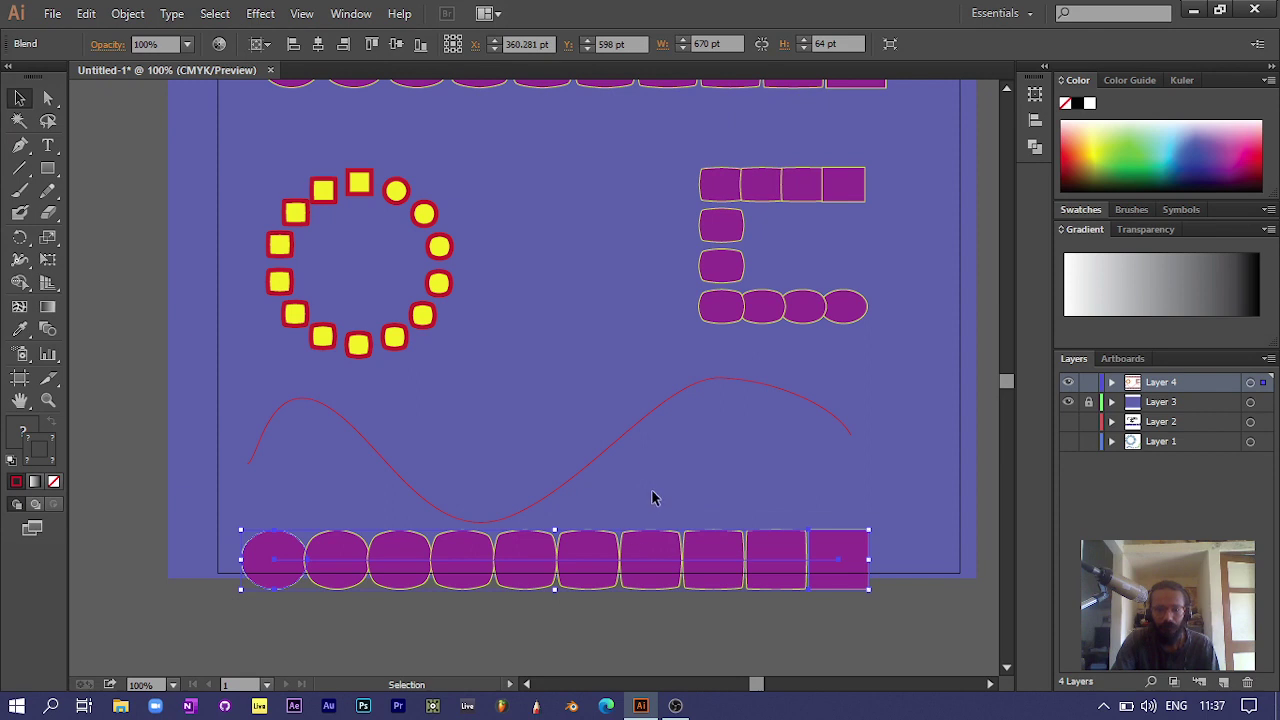
left_click(651, 497)
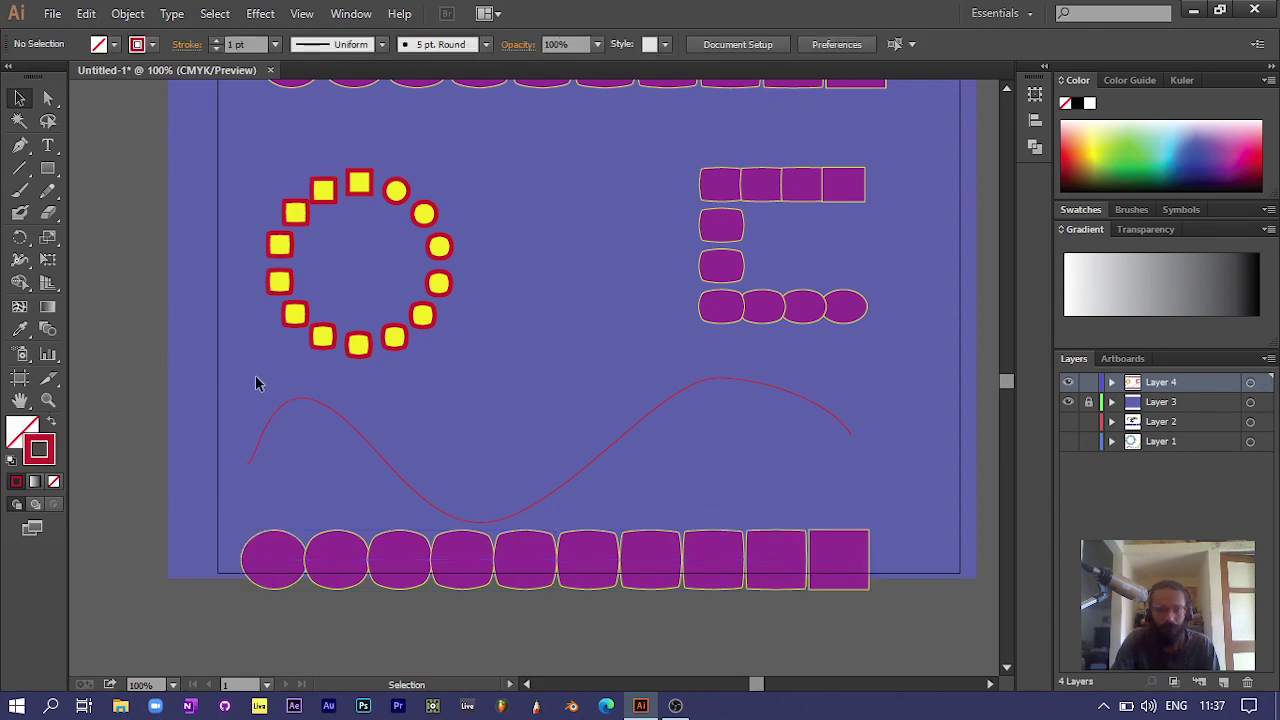
Replace the copied blend's spine with the wavy path and move the resulting blend about 25 pt down
left_click_drag(272, 398, 306, 430)
left_click_drag(343, 510, 357, 583)
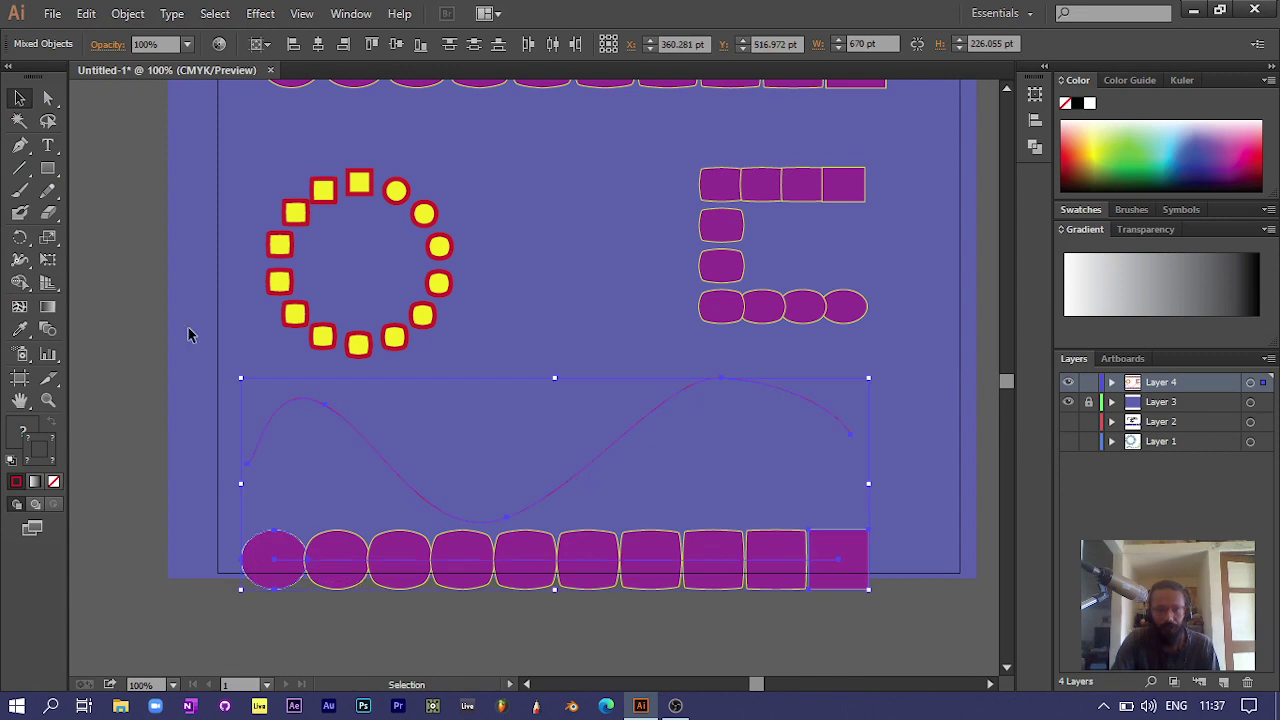
left_click(125, 14)
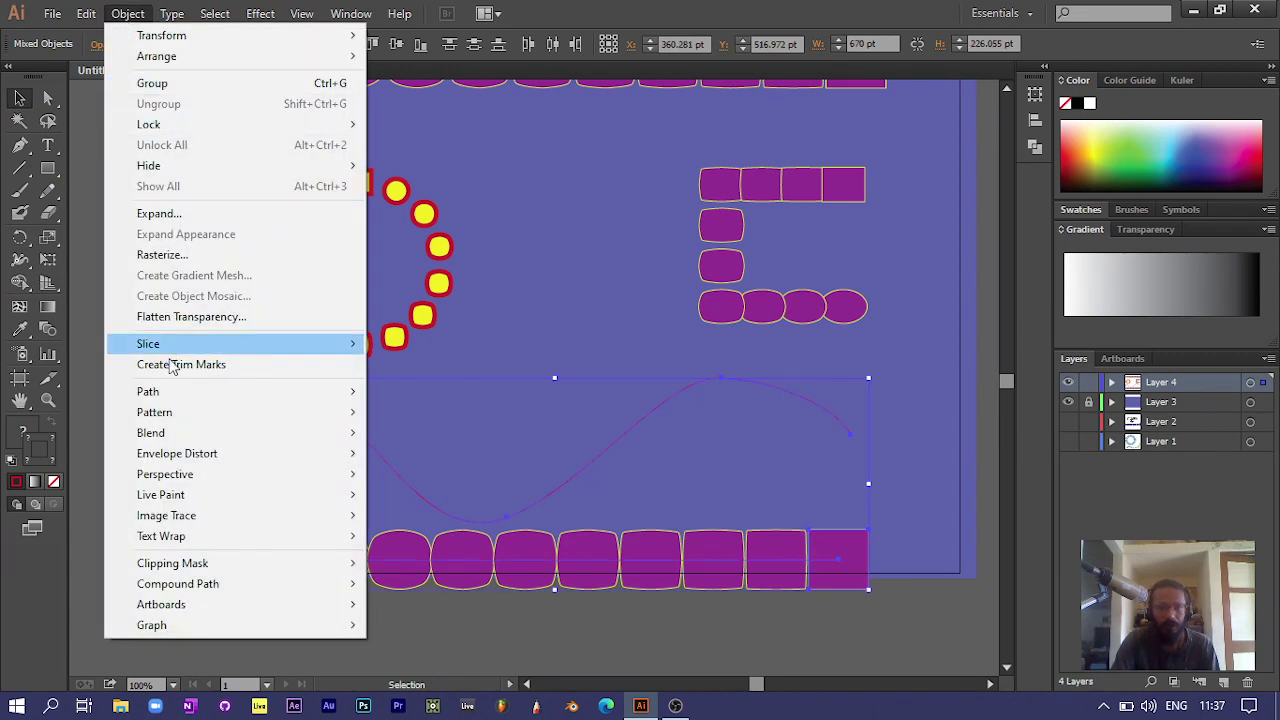
mouse_move(171, 434)
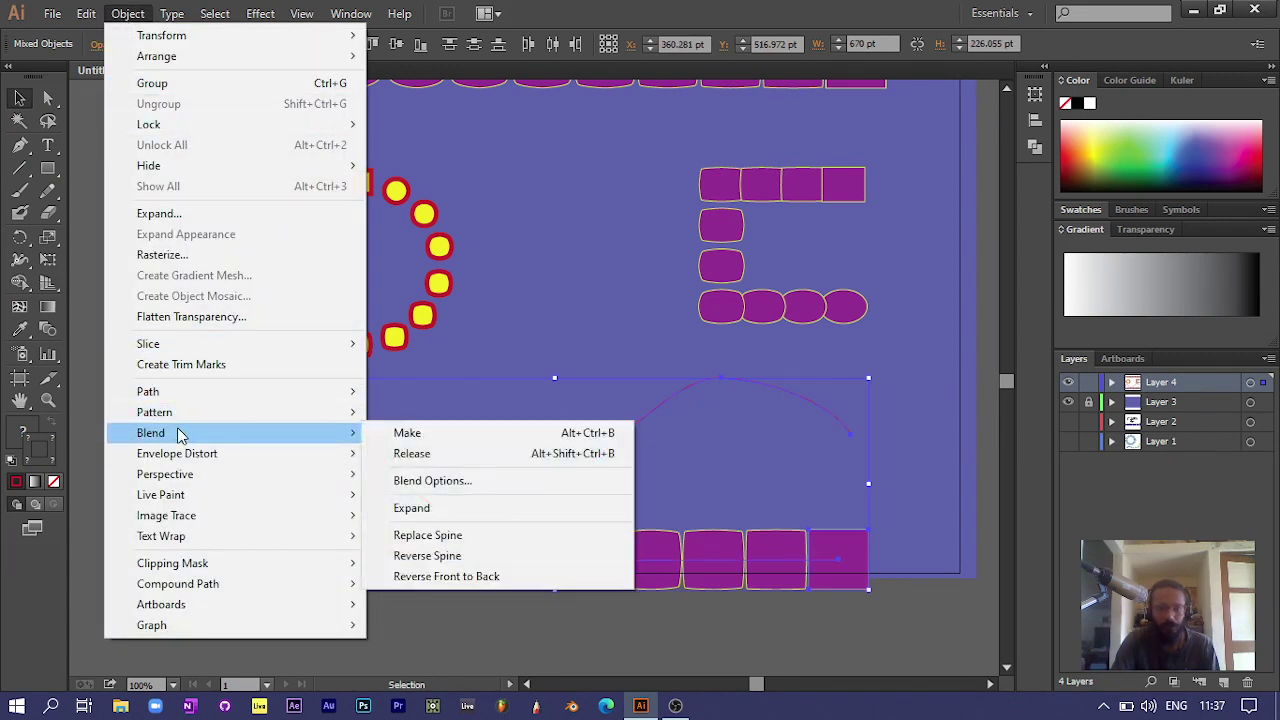
left_click(430, 536)
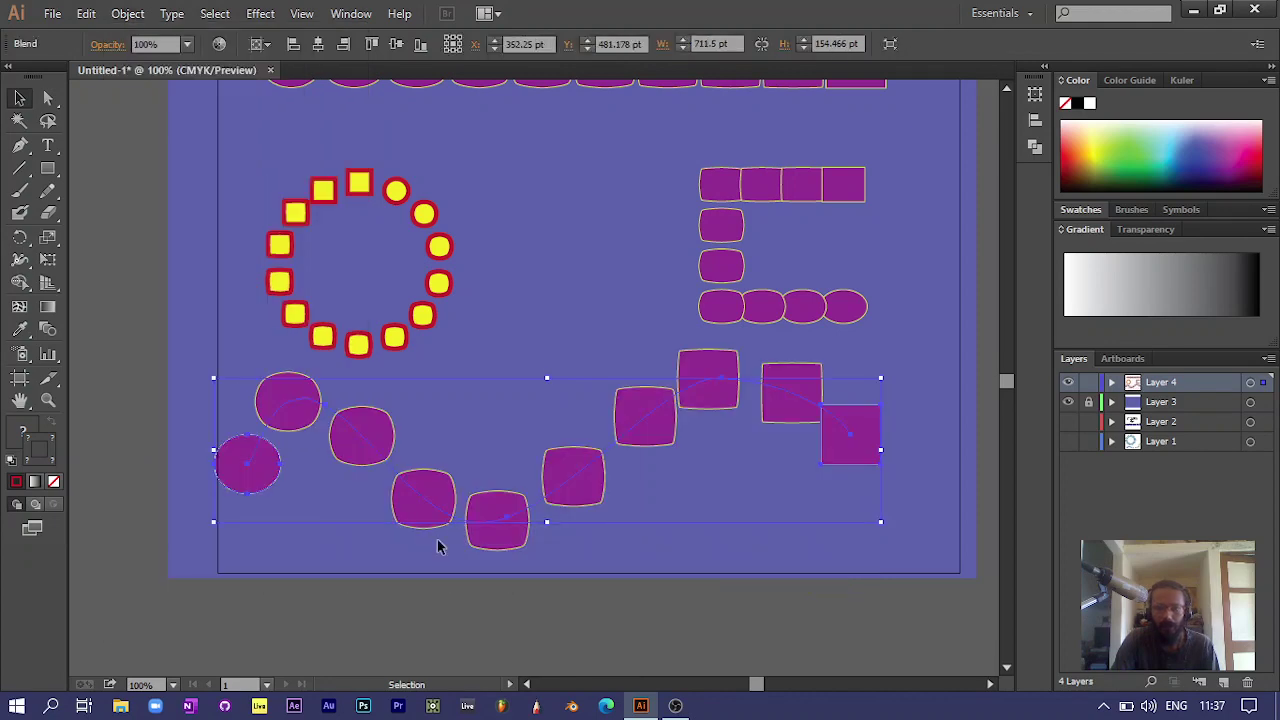
left_click(734, 510)
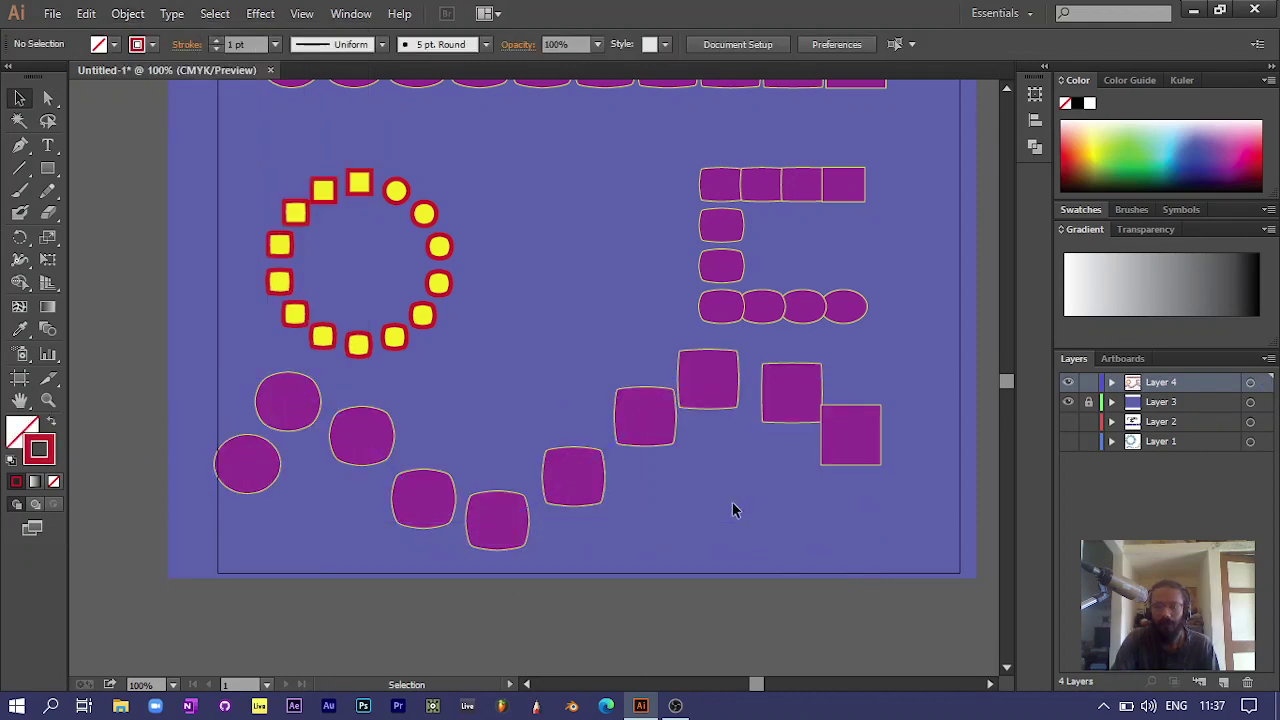
mouse_move(707, 388)
left_mouse_down()
mouse_move(691, 402)
mouse_move(711, 409)
left_mouse_up()
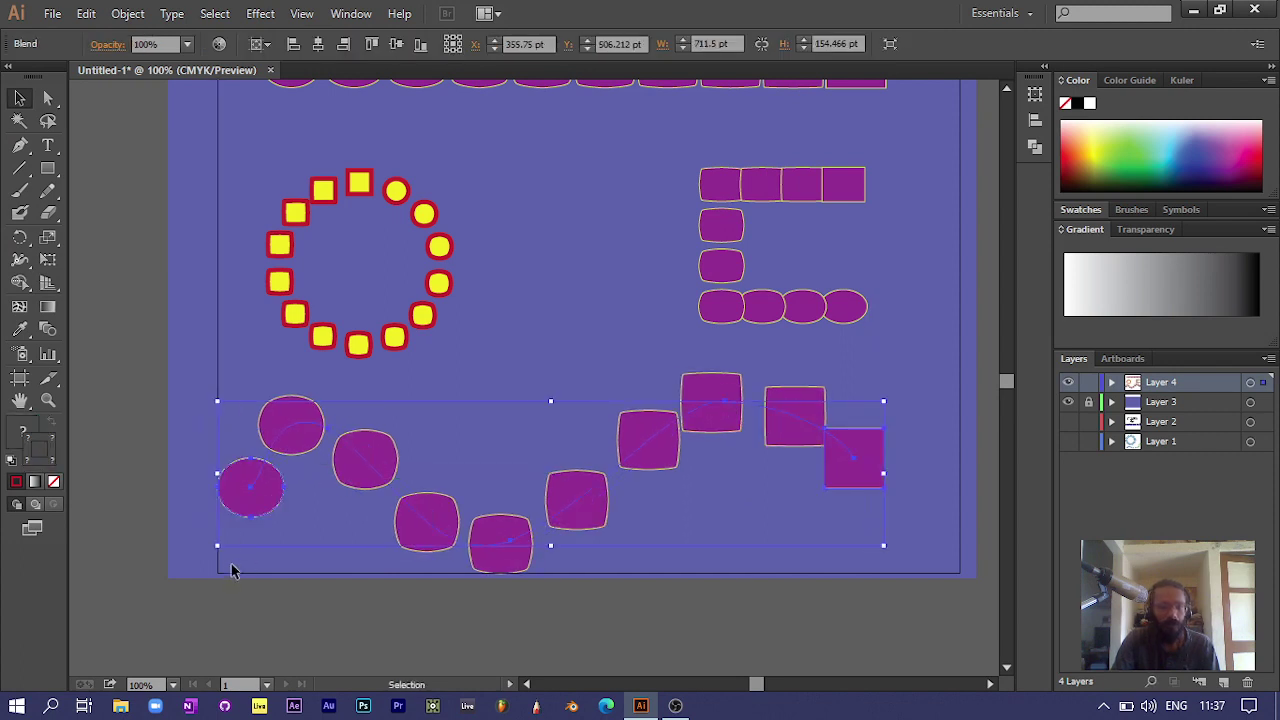
Preview the Align to Path orientation on the wavy blend, return to Align to Page and set 20 specified steps
double_click(52, 334)
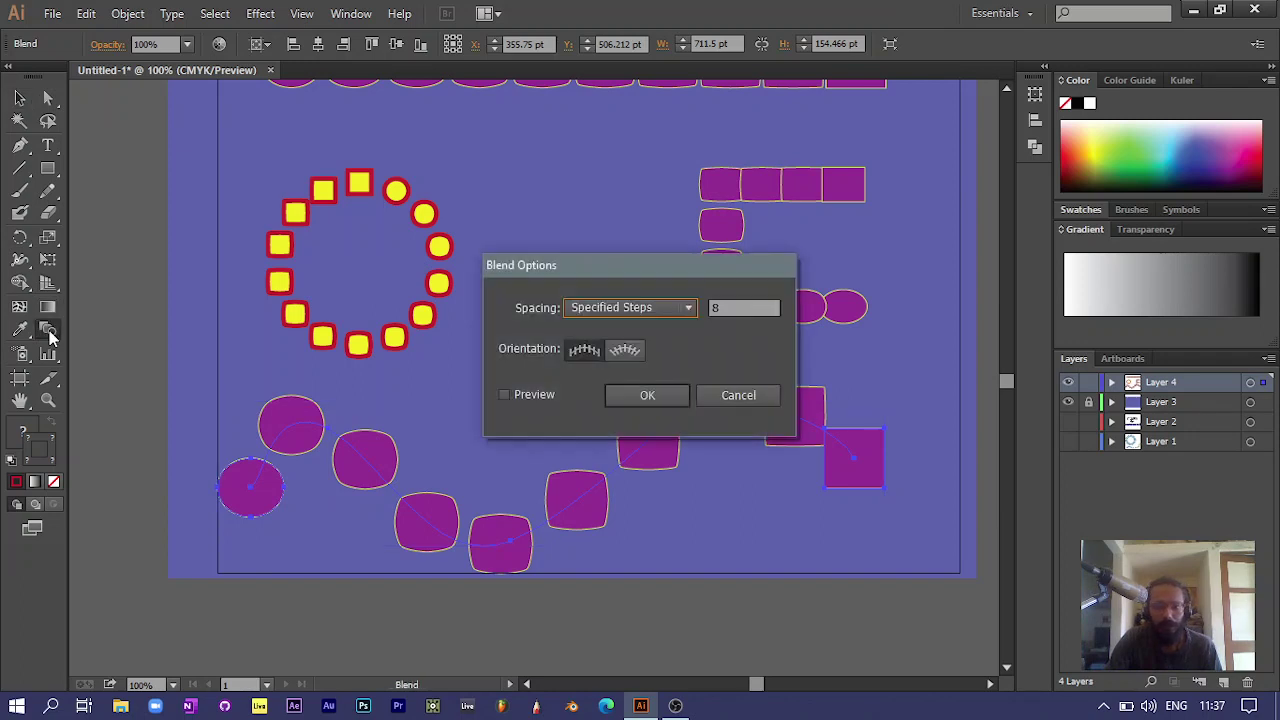
left_click(628, 349)
left_click(505, 395)
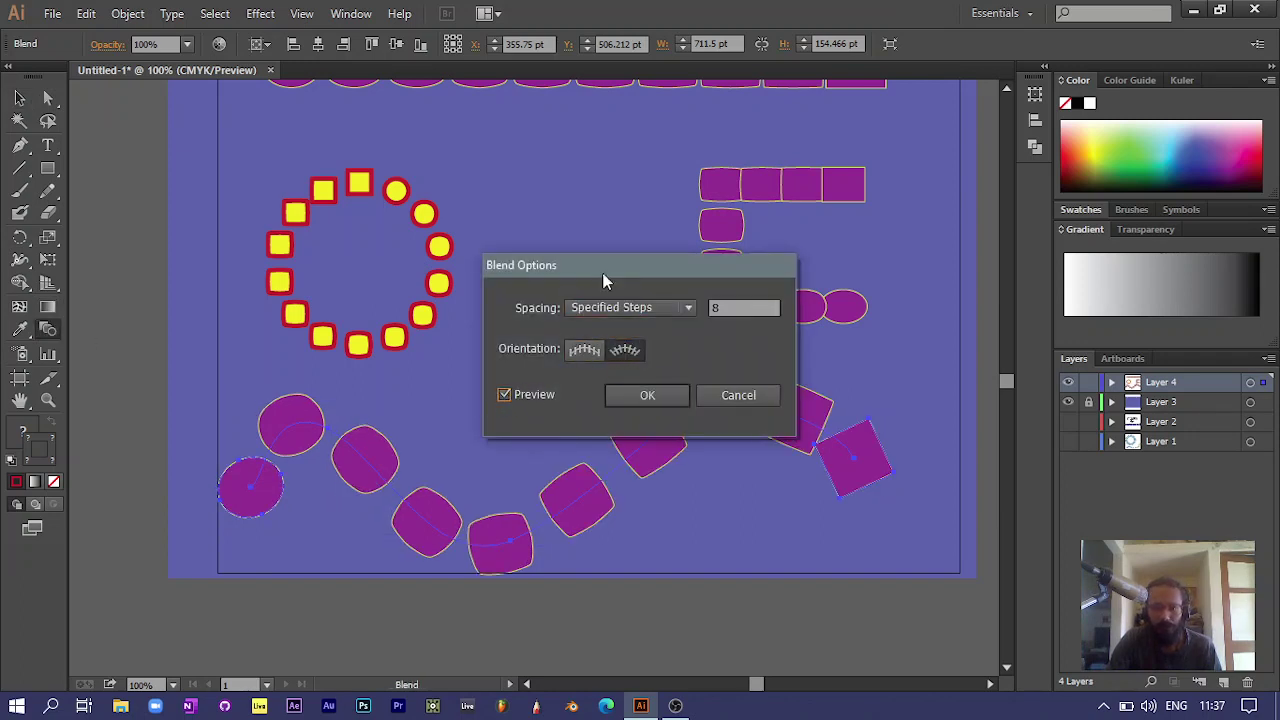
left_click_drag(607, 260, 602, 159)
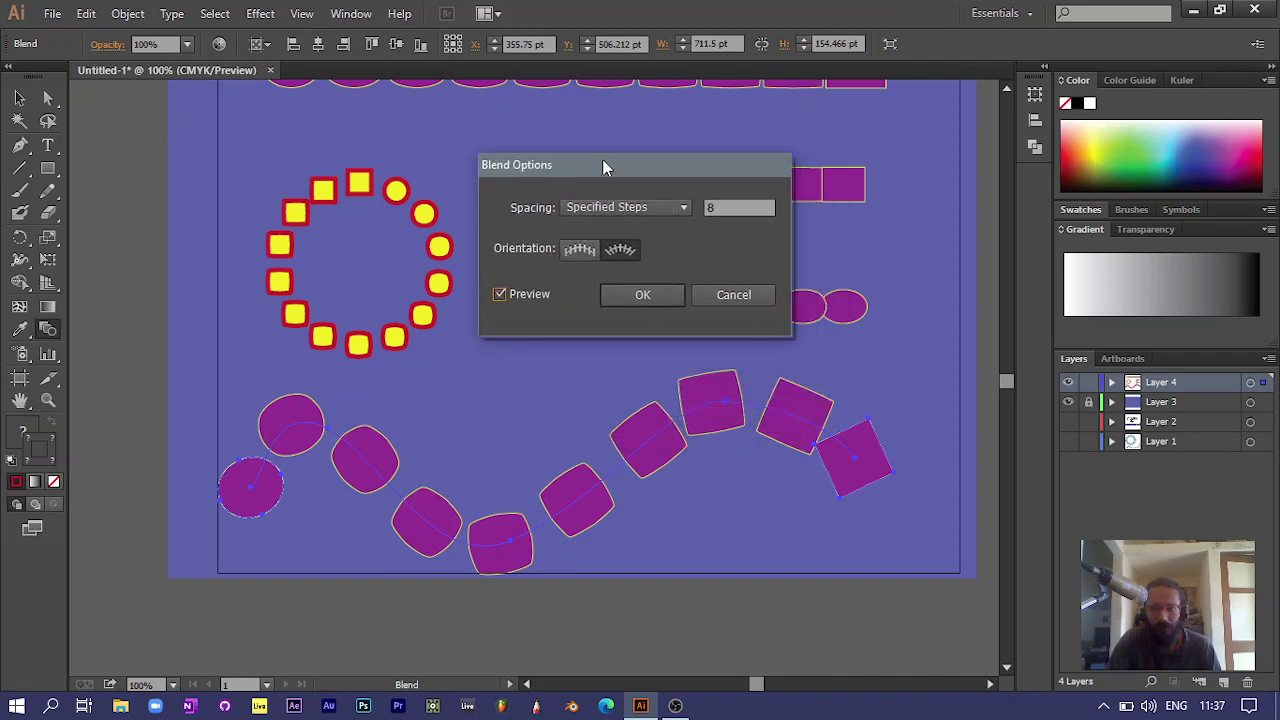
left_click(582, 248)
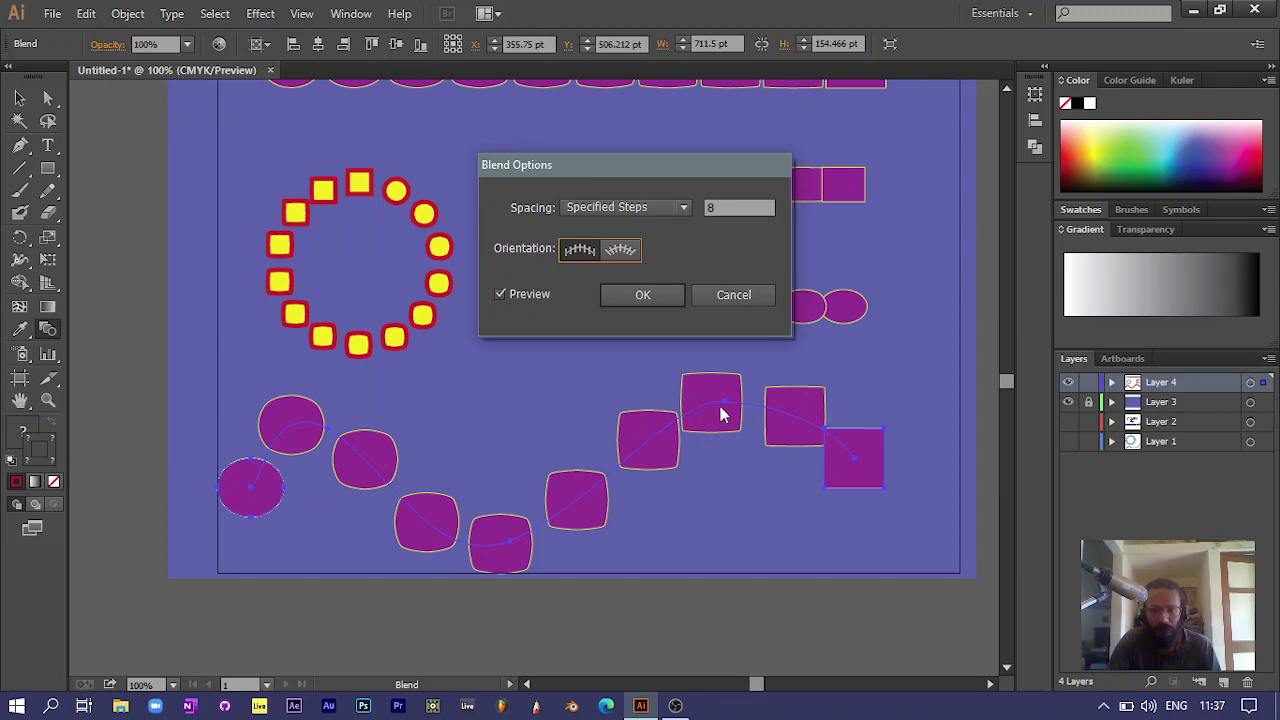
left_click(706, 208)
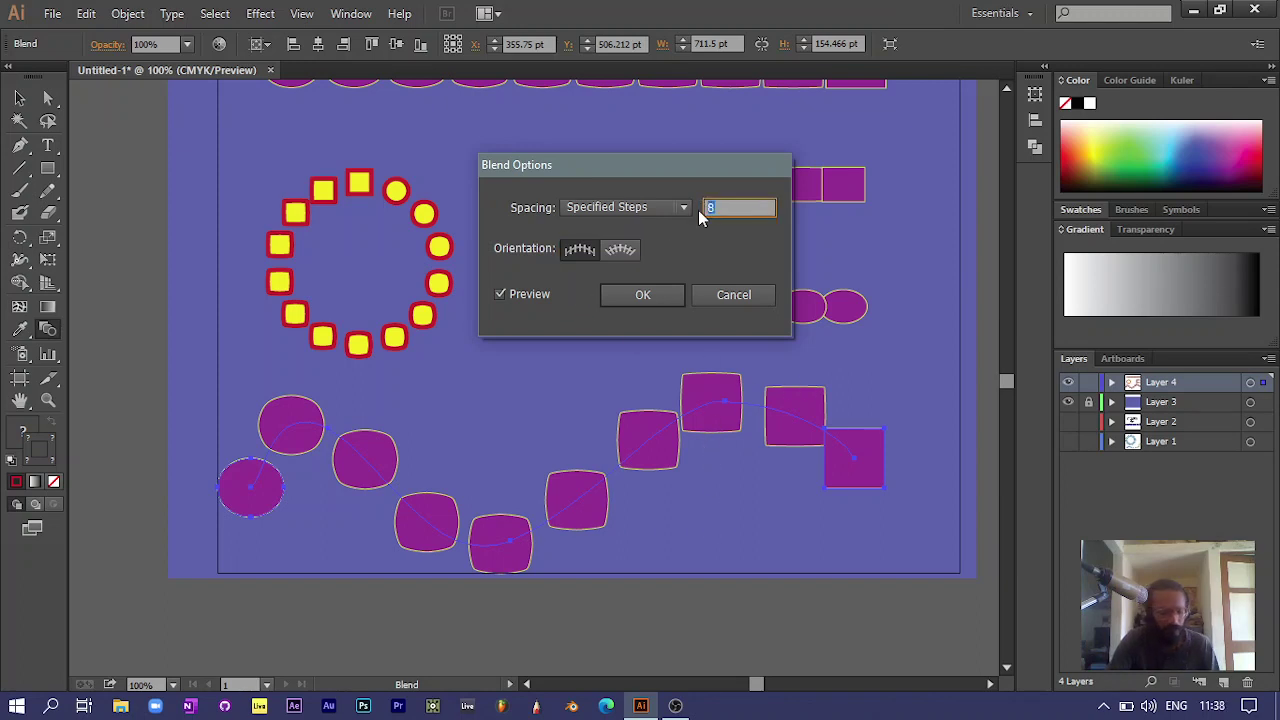
type("20")
Compare the Align to Path and Align to Page orientations on the wavy blend and apply Align to Path
left_click(623, 258)
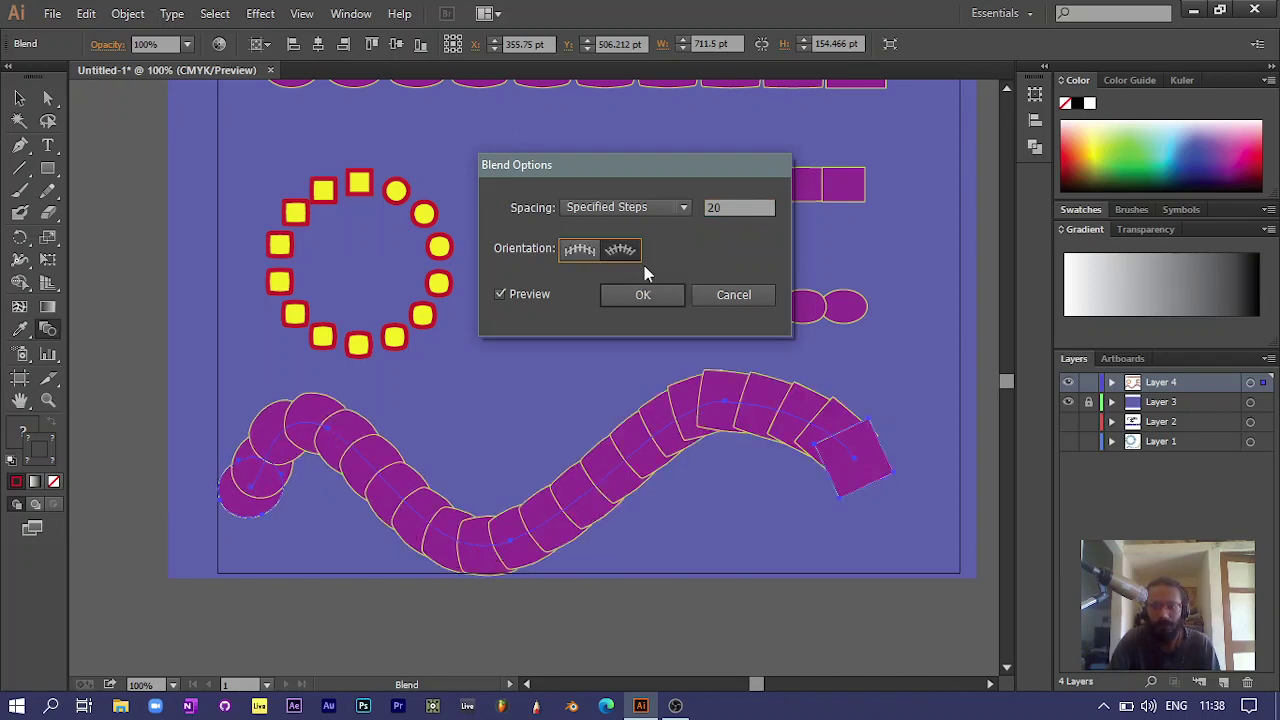
left_click(571, 253)
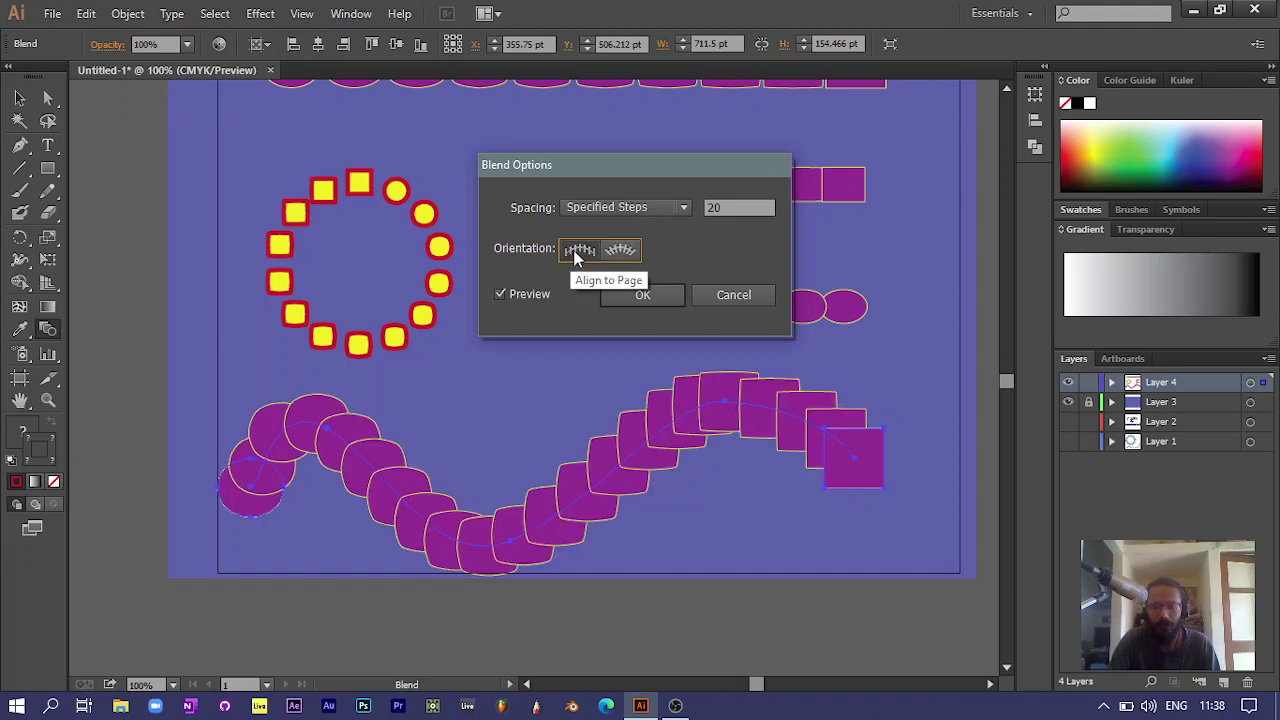
left_click(609, 253)
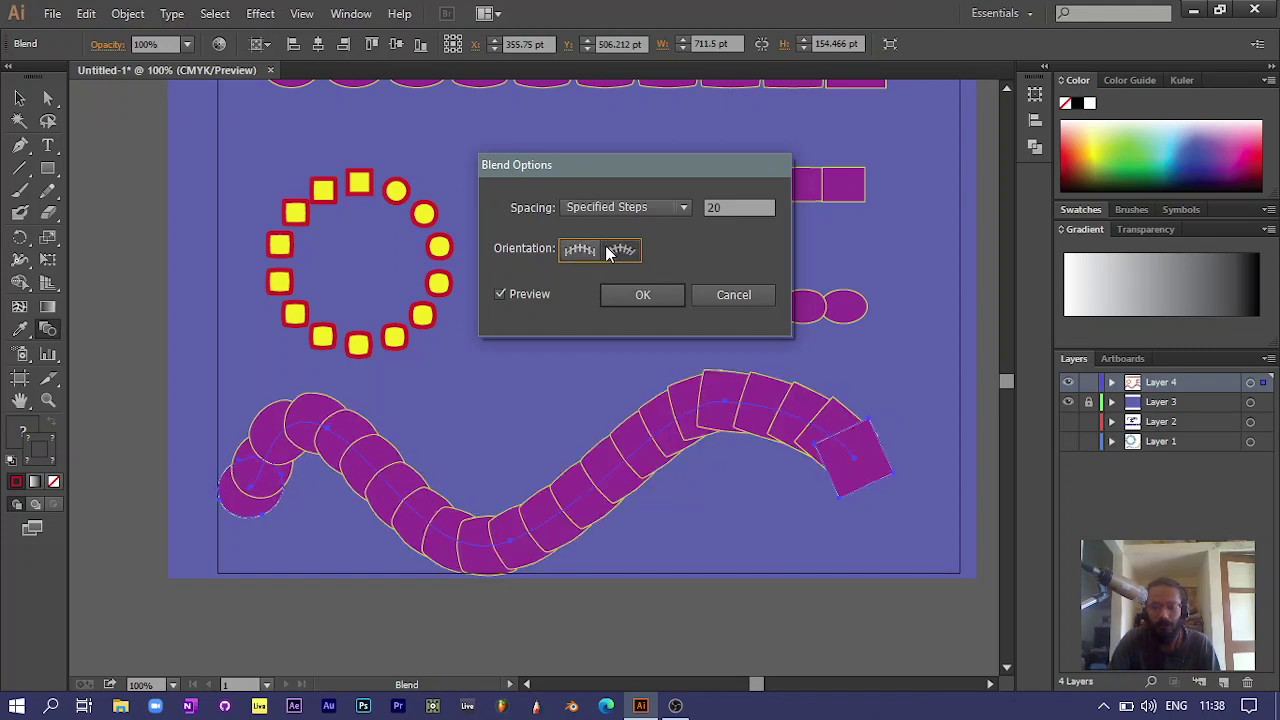
left_click(582, 250)
left_click(622, 250)
left_click(580, 253)
left_click(605, 250)
left_click(591, 252)
left_click(606, 252)
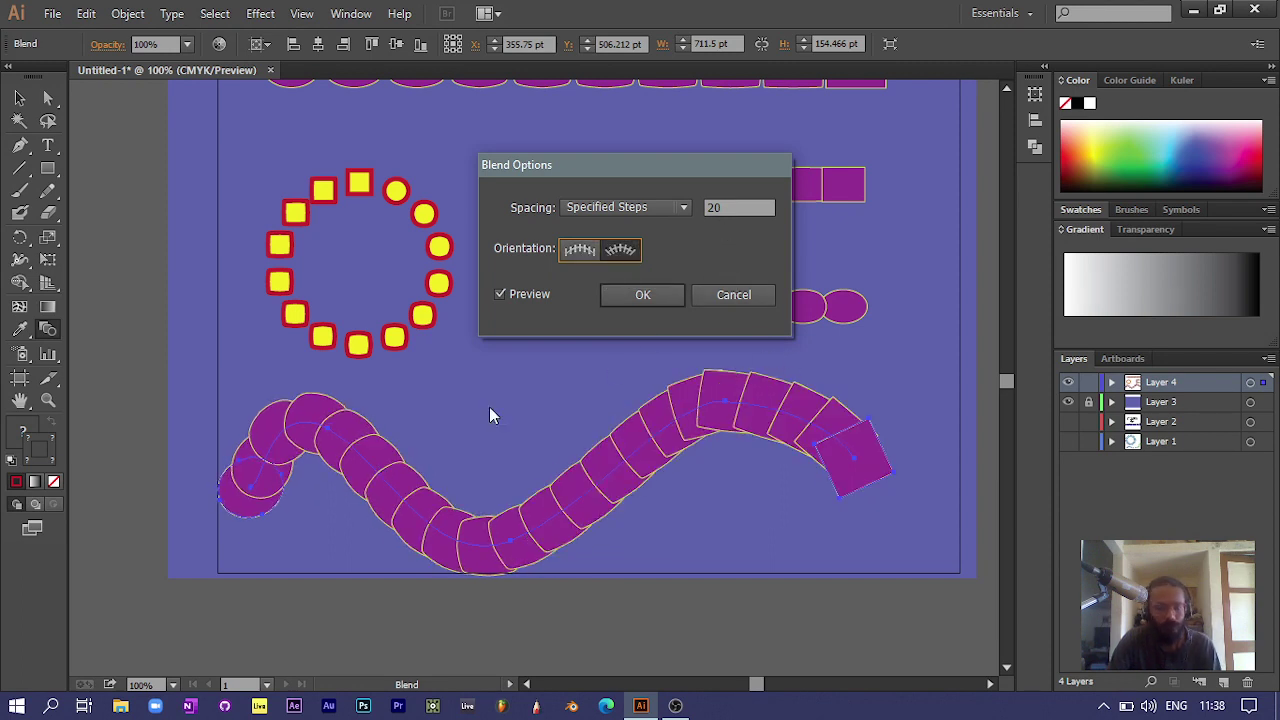
left_click(643, 295)
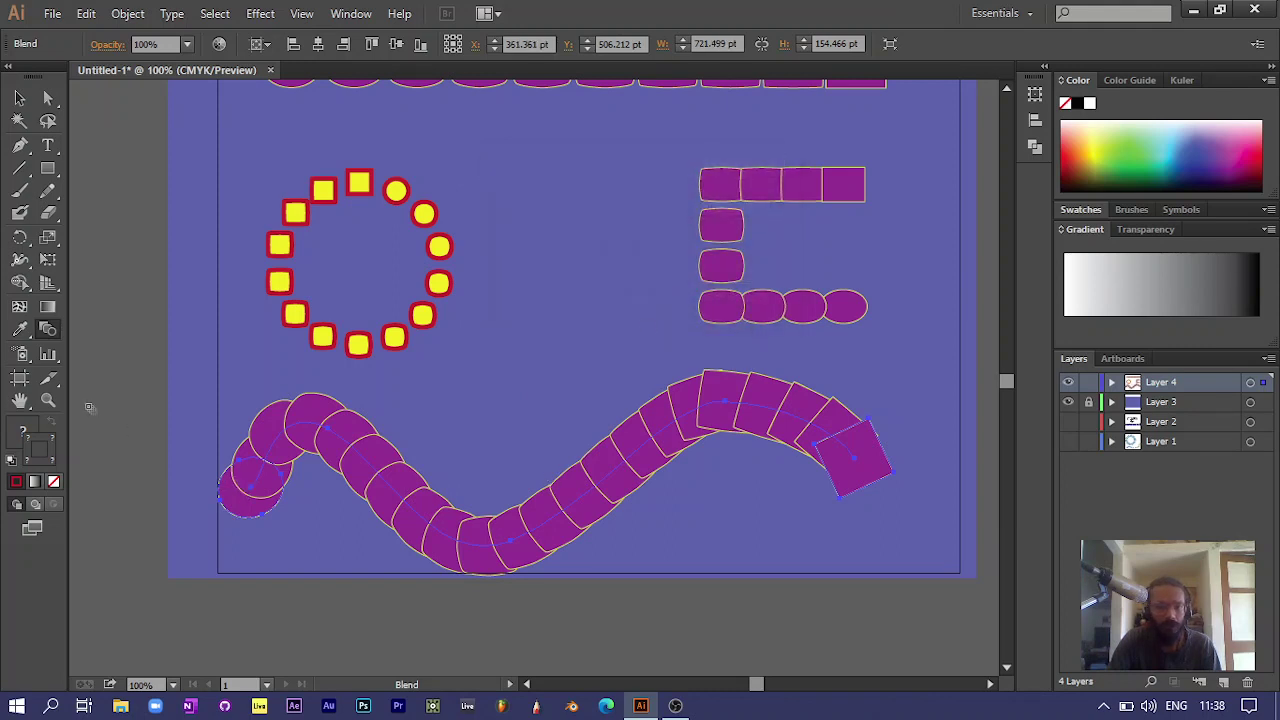
Move the wavy blend about 29 pt to the right with the Selection tool
scroll(610, 561, "up", 2)
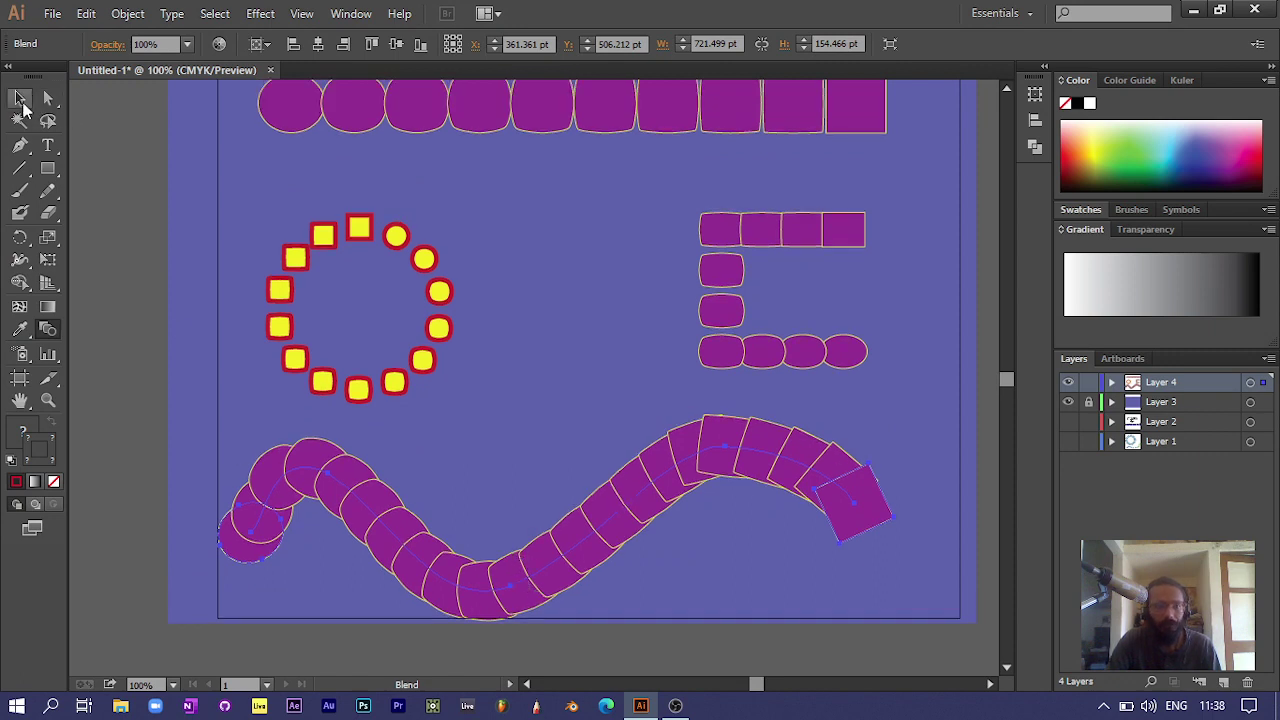
left_click(19, 97)
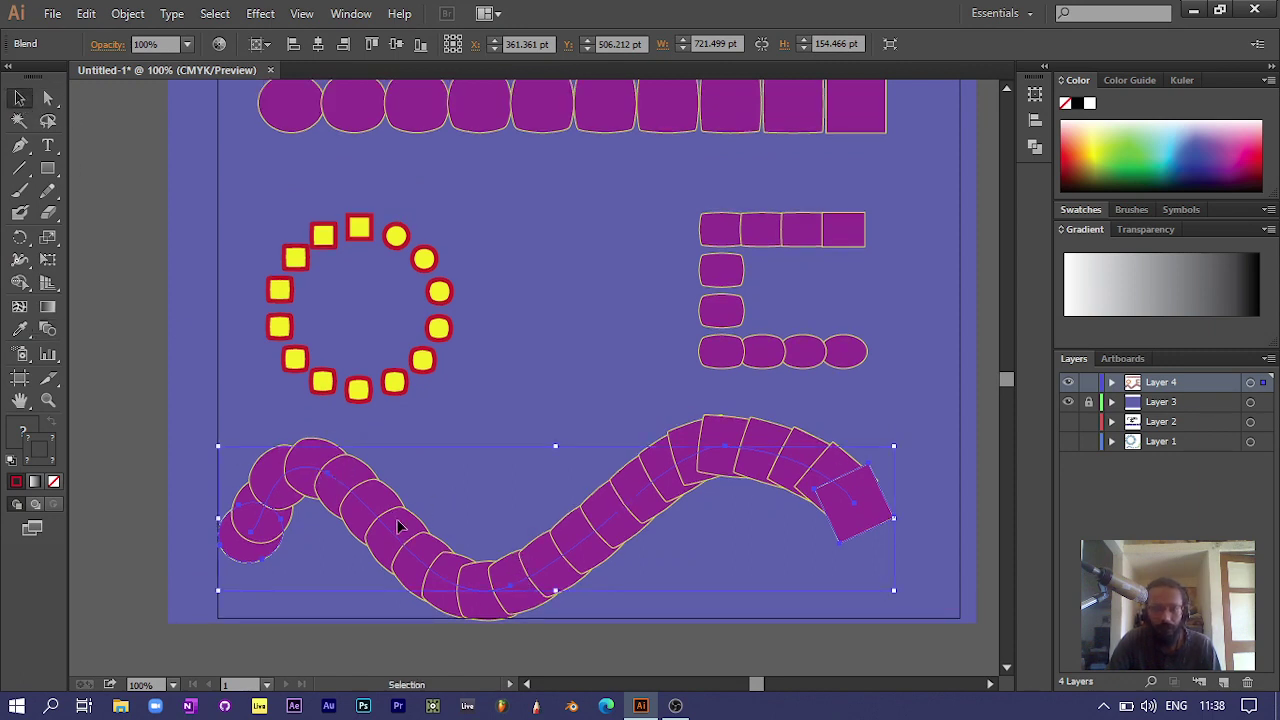
left_click_drag(398, 525, 423, 520)
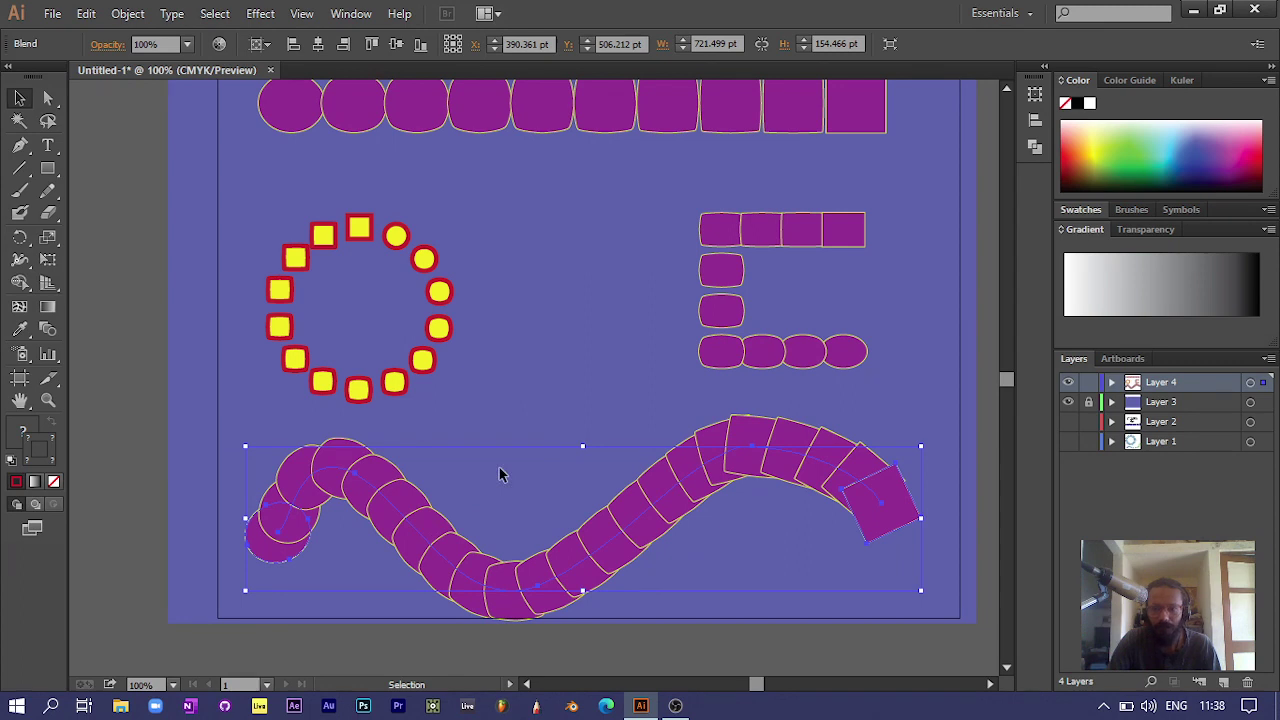
double_click(291, 480)
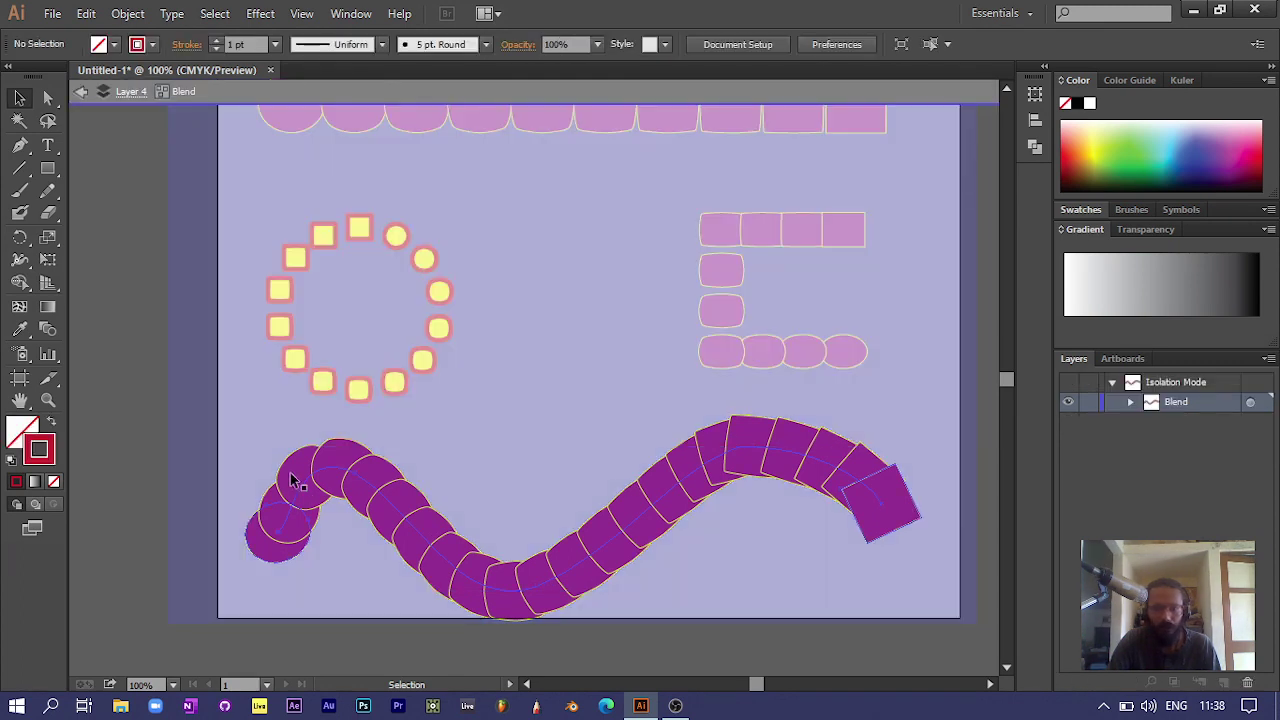
double_click(192, 453)
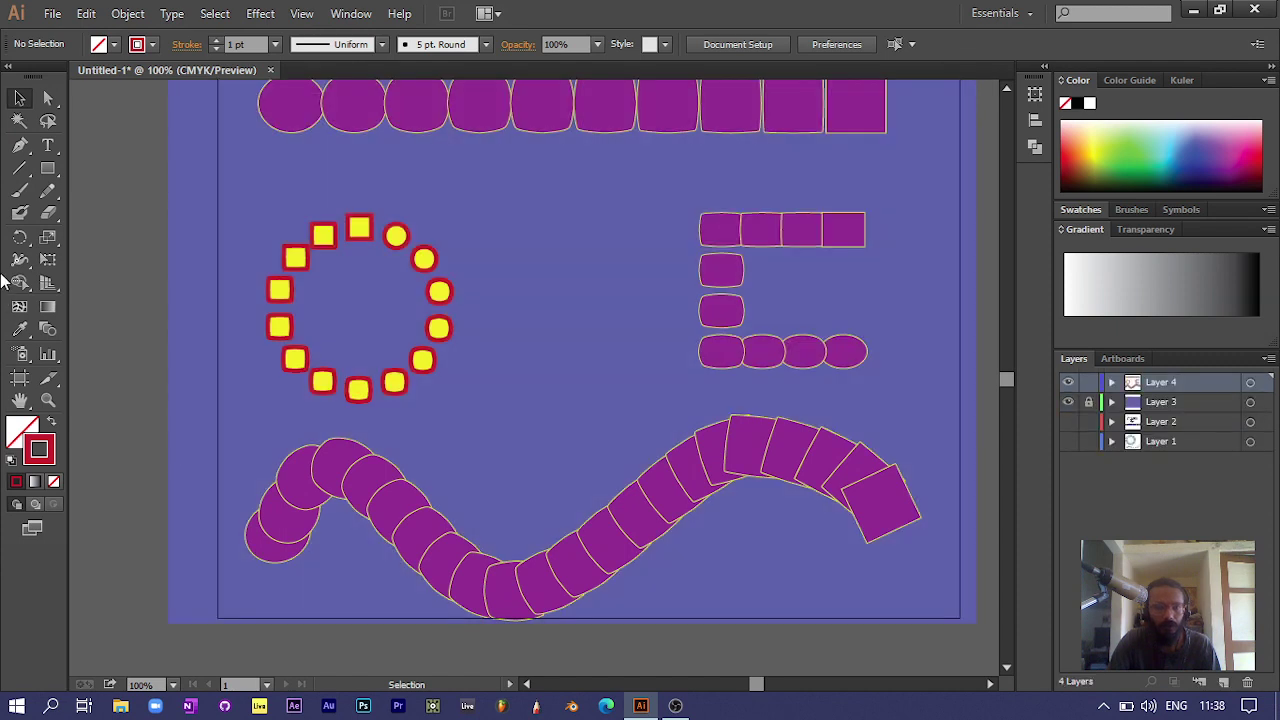
double_click(48, 332)
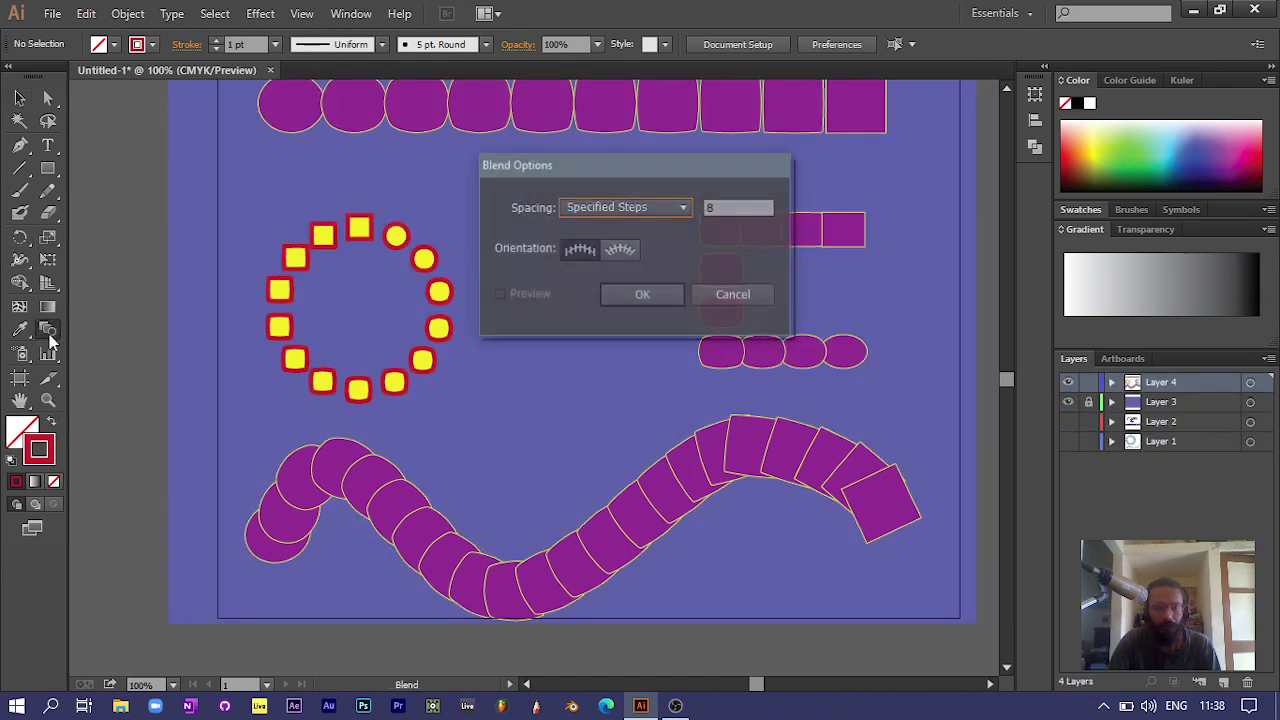
left_click(714, 290)
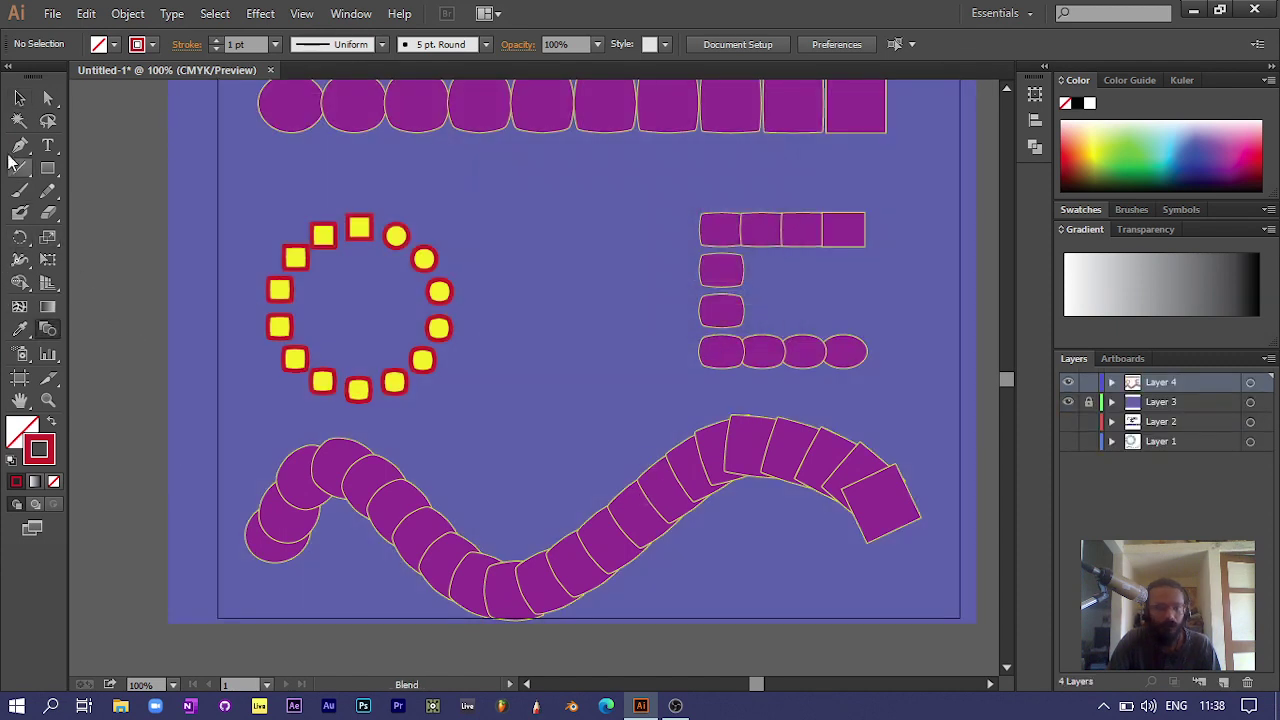
left_click(19, 97)
Select the wavy blend and stretch its upper edge upward to a height of about 166 pt
left_click(290, 487)
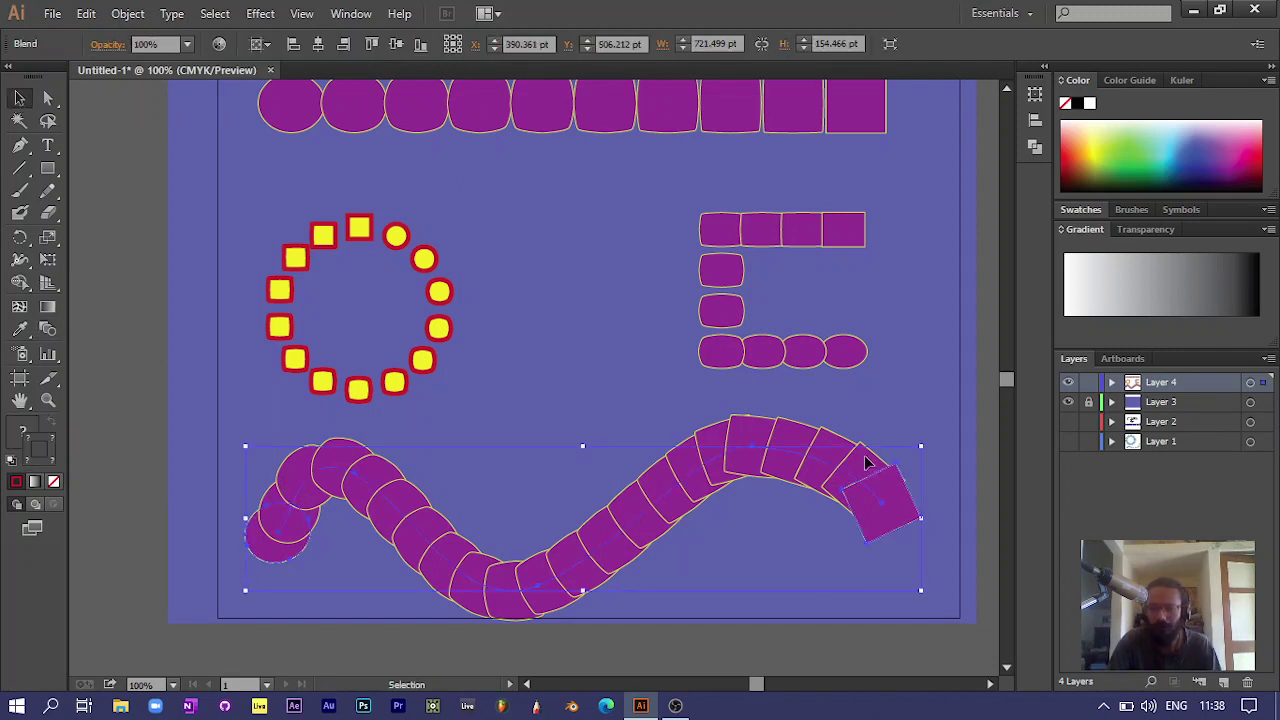
scroll(645, 371, "up", 2)
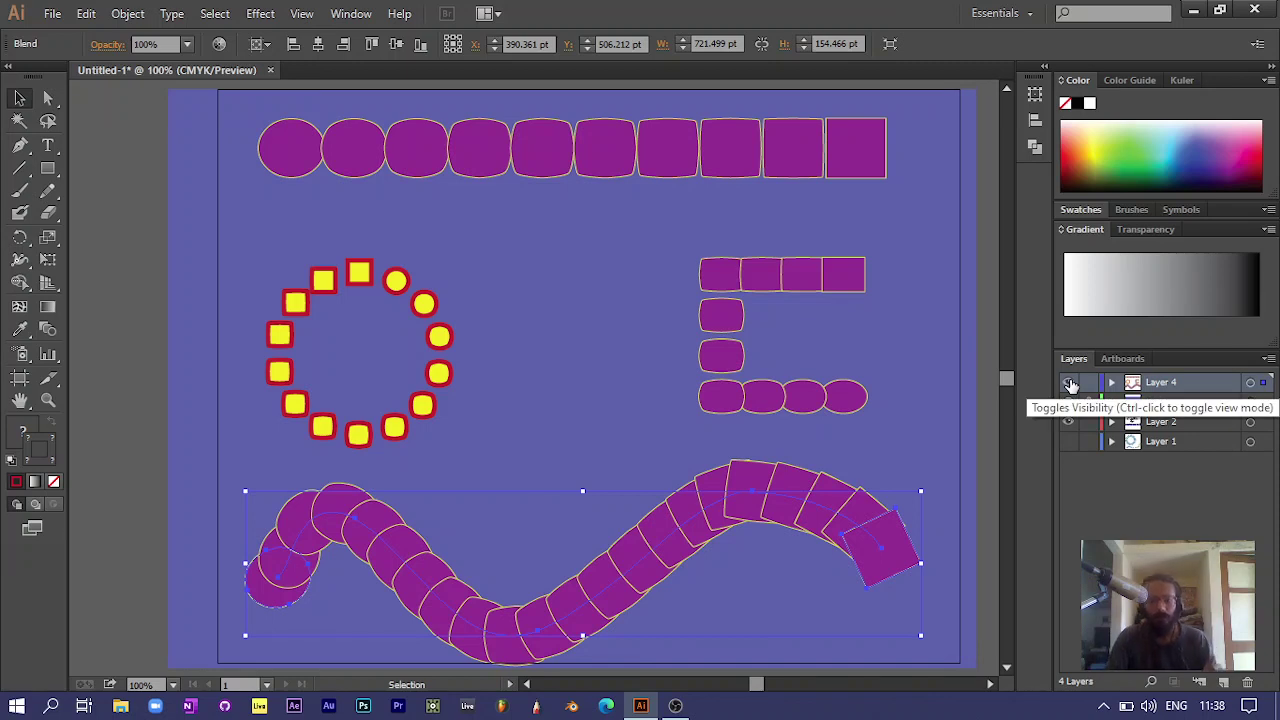
scroll(903, 315, "down", 1)
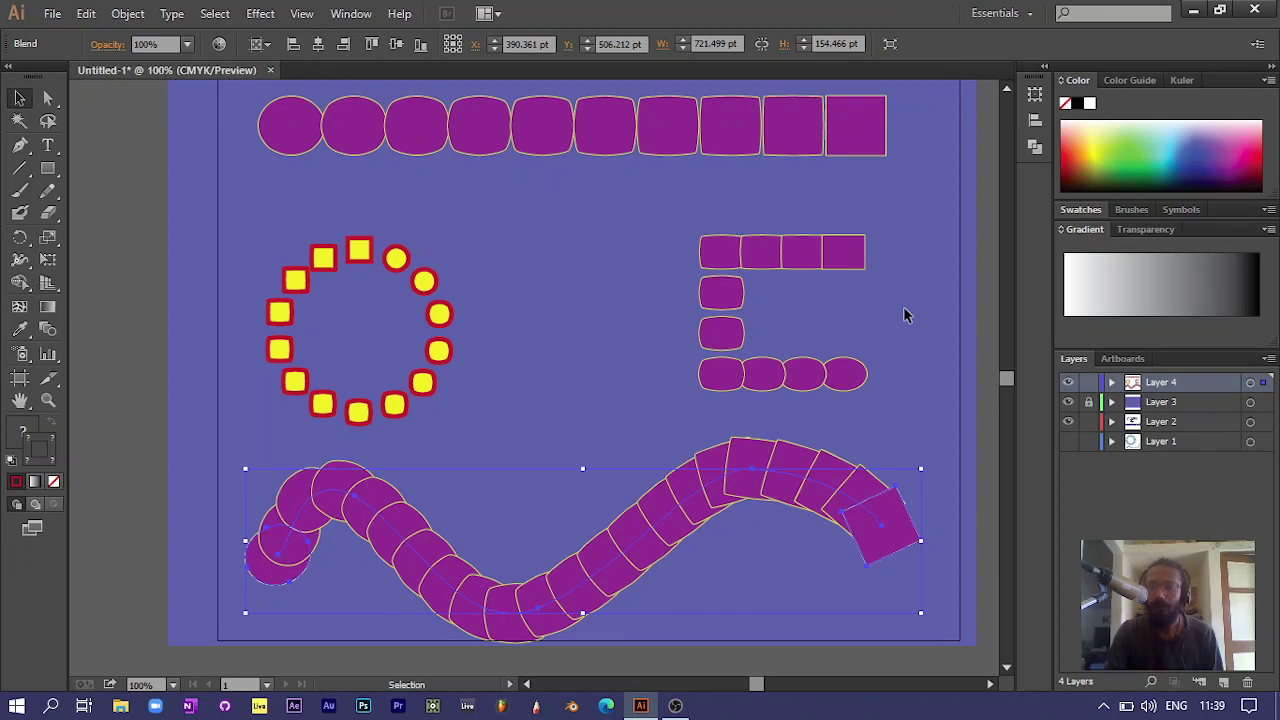
scroll(903, 314, "down", 2)
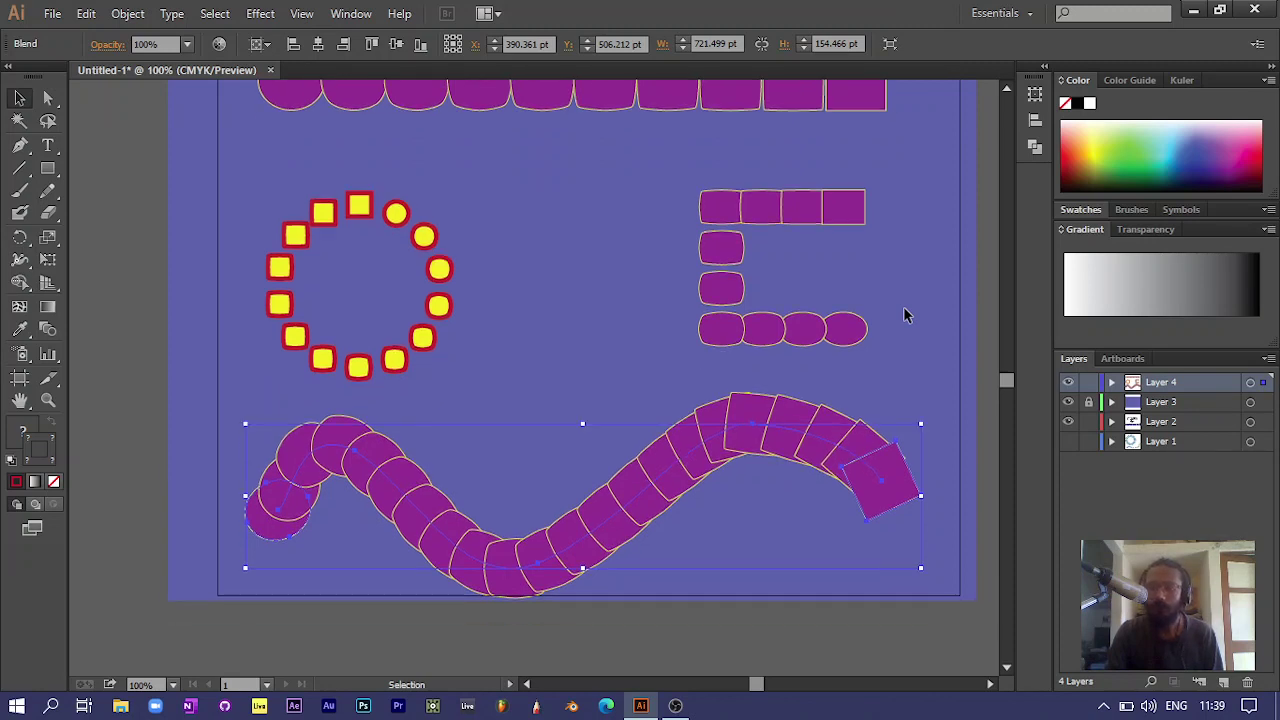
scroll(903, 310, "down", 1)
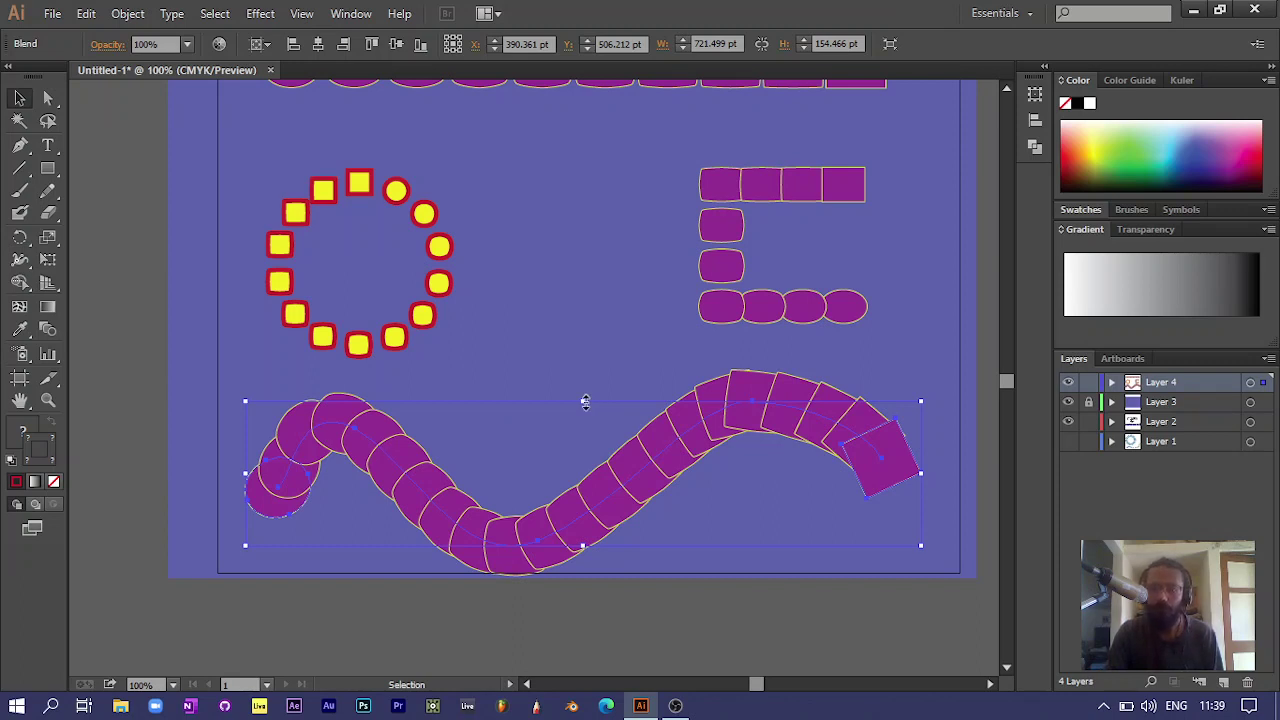
left_click_drag(585, 401, 588, 390)
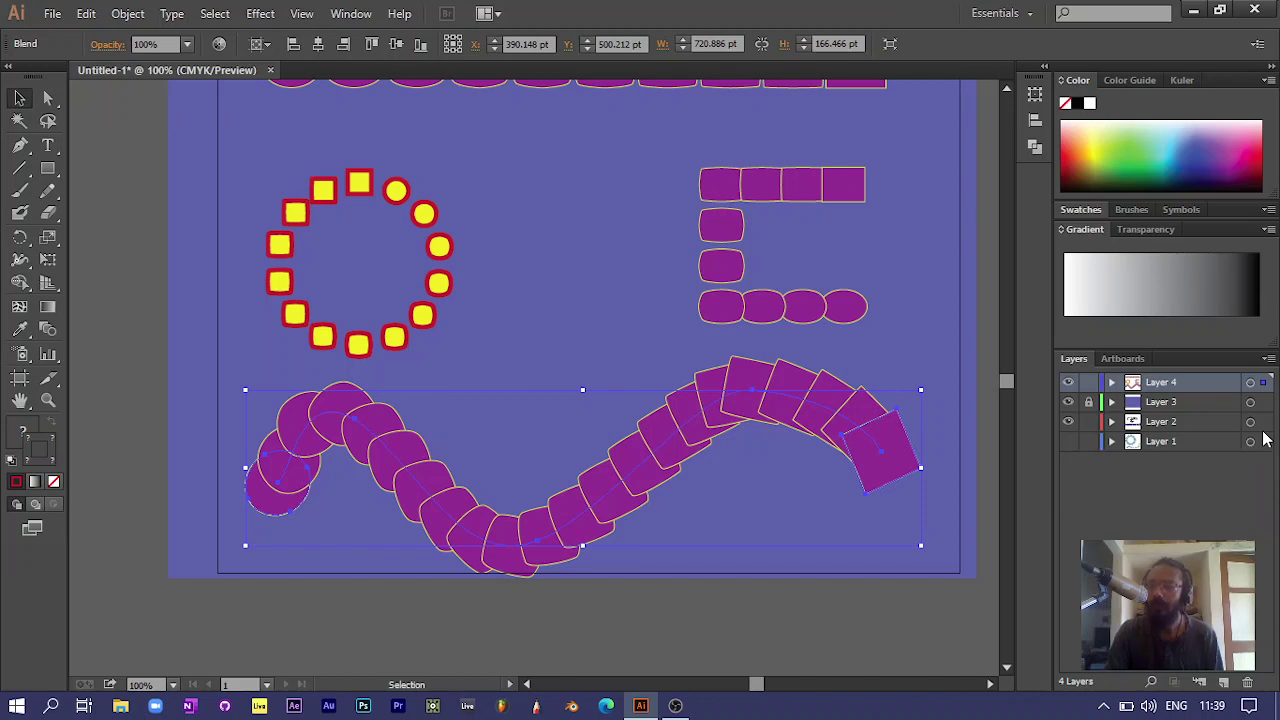
Hide Layer 4 and Layer 3 to show only the title artwork on Layer 2
mouse_move(678, 706)
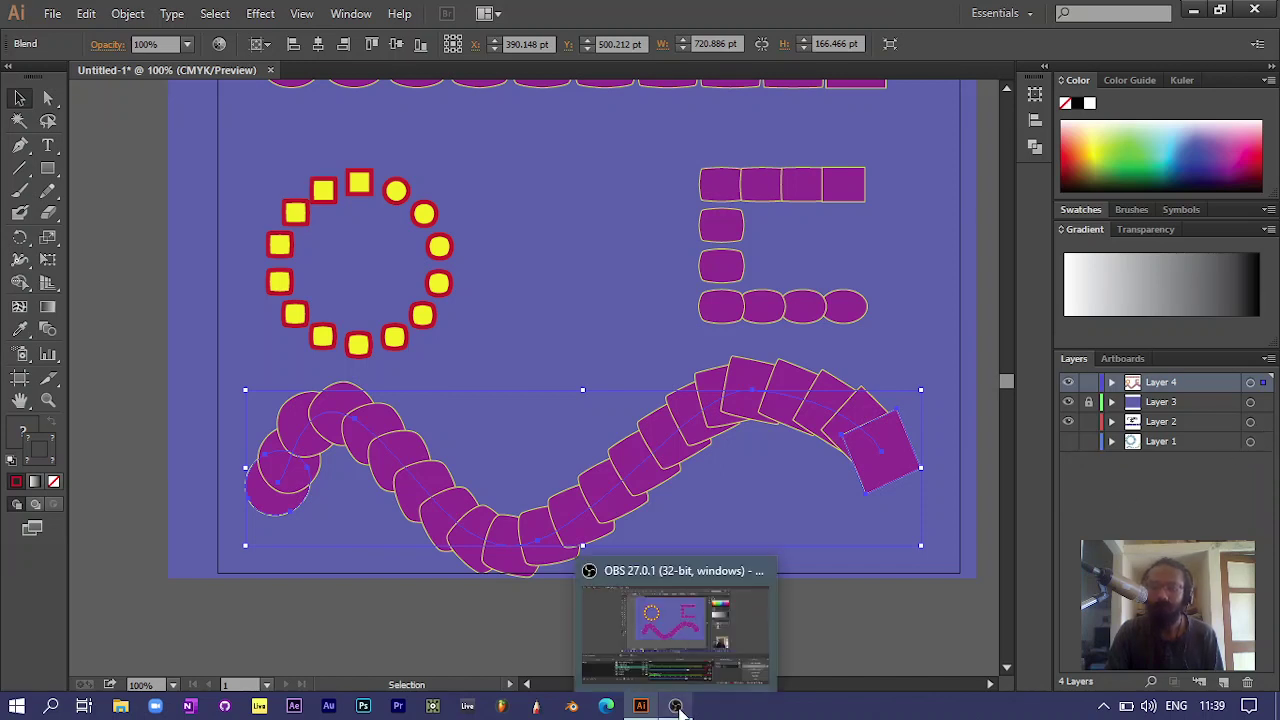
left_click(1068, 382)
left_click(1068, 402)
scroll(803, 500, "up", 3)
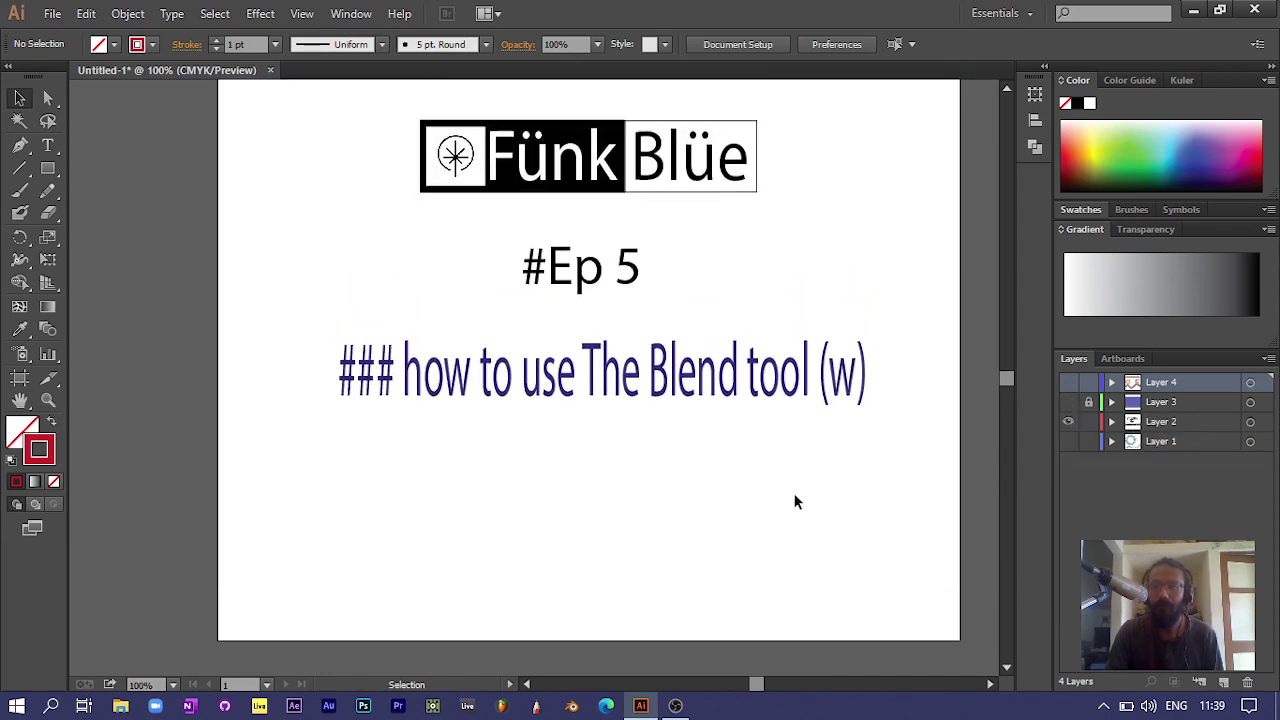